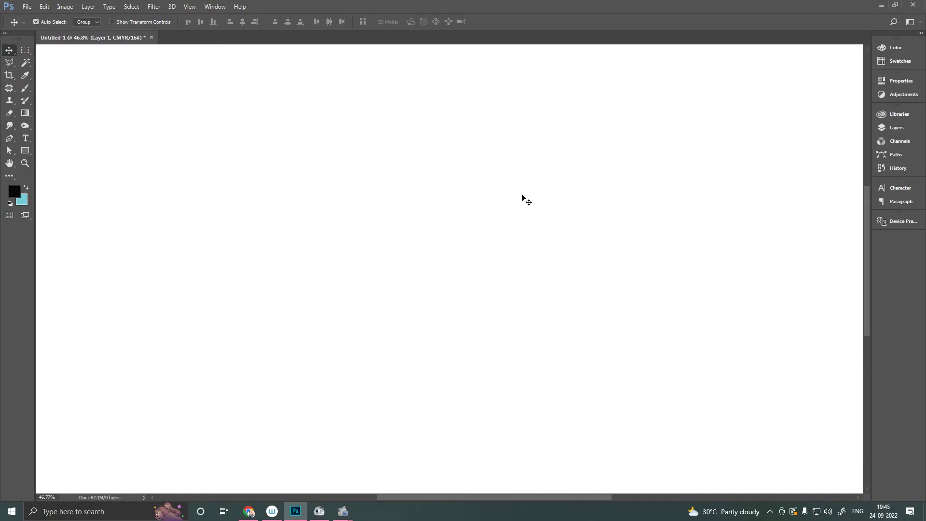
- Rough out the girl's seated torso and folded cross-legged legs in light brush lines
key(b)
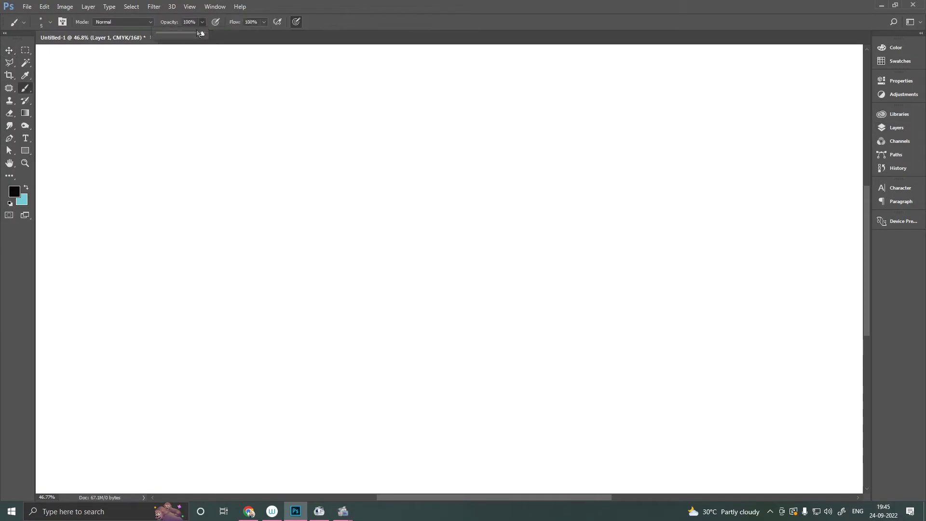
drag(232, 335, 277, 267)
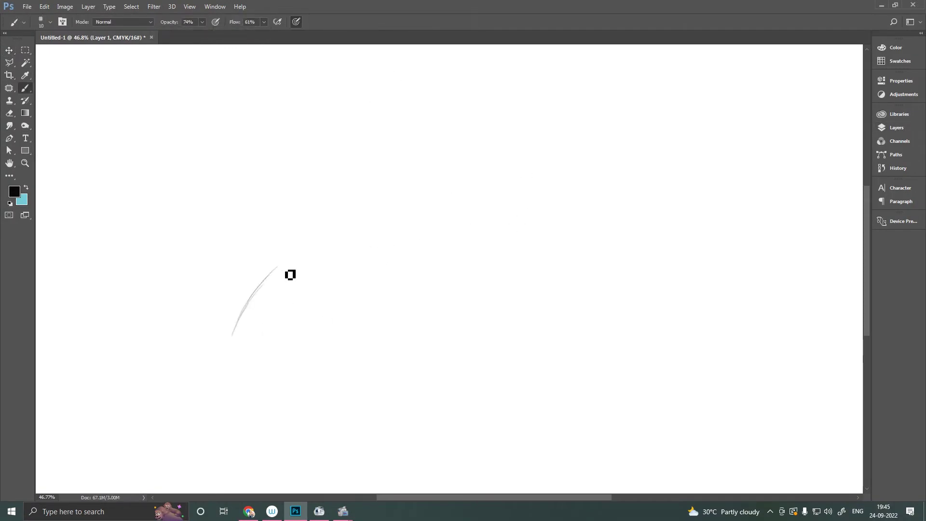
drag(242, 344, 230, 375)
drag(295, 340, 343, 320)
drag(290, 371, 353, 337)
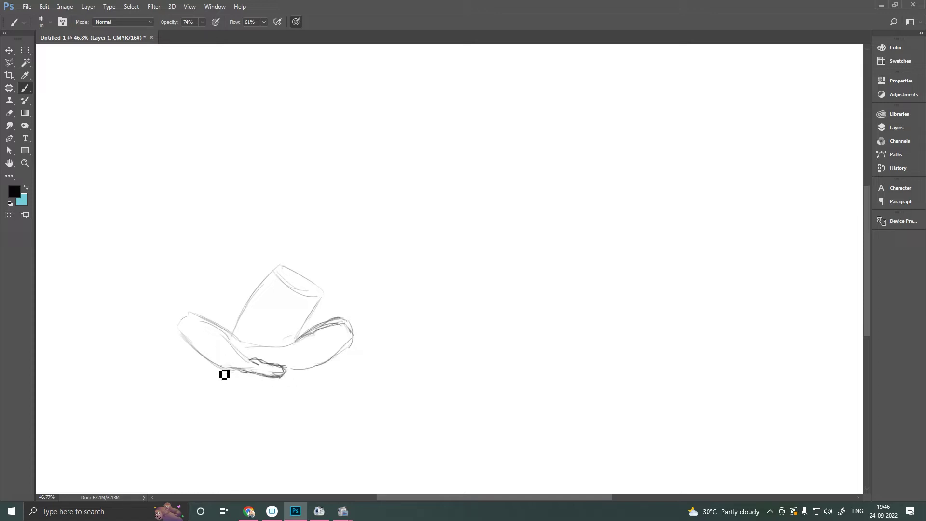
drag(315, 371, 297, 347)
drag(202, 321, 193, 351)
drag(322, 369, 338, 328)
mouse_move(241, 335)
mouse_down()
mouse_move(285, 274)
mouse_move(334, 314)
mouse_up()
- Sketch the girl's head circle, shoulders, neck, collar, hand on knee and facial guidelines
mouse_move(332, 248)
mouse_down()
mouse_move(314, 277)
mouse_move(298, 266)
mouse_move(200, 307)
mouse_up()
mouse_move(323, 289)
mouse_down()
mouse_move(283, 250)
mouse_move(303, 275)
mouse_up()
mouse_move(254, 289)
mouse_down()
mouse_move(312, 295)
mouse_move(343, 319)
mouse_move(358, 254)
mouse_up()
mouse_move(342, 323)
mouse_down()
mouse_move(316, 300)
mouse_move(347, 280)
mouse_move(305, 301)
mouse_move(258, 346)
mouse_move(302, 337)
mouse_up()
mouse_move(233, 289)
mouse_down()
mouse_move(256, 294)
mouse_move(214, 310)
mouse_move(277, 272)
mouse_up()
mouse_move(215, 325)
mouse_down()
mouse_move(208, 319)
mouse_move(319, 326)
mouse_up()
mouse_move(322, 215)
mouse_down()
mouse_move(322, 244)
mouse_move(351, 262)
mouse_move(273, 241)
mouse_move(289, 296)
mouse_move(272, 261)
mouse_move(303, 241)
mouse_move(327, 264)
mouse_move(288, 265)
mouse_move(295, 247)
mouse_move(275, 220)
mouse_move(340, 227)
mouse_move(351, 254)
mouse_move(290, 270)
mouse_move(284, 224)
mouse_move(271, 316)
mouse_move(322, 292)
mouse_up()
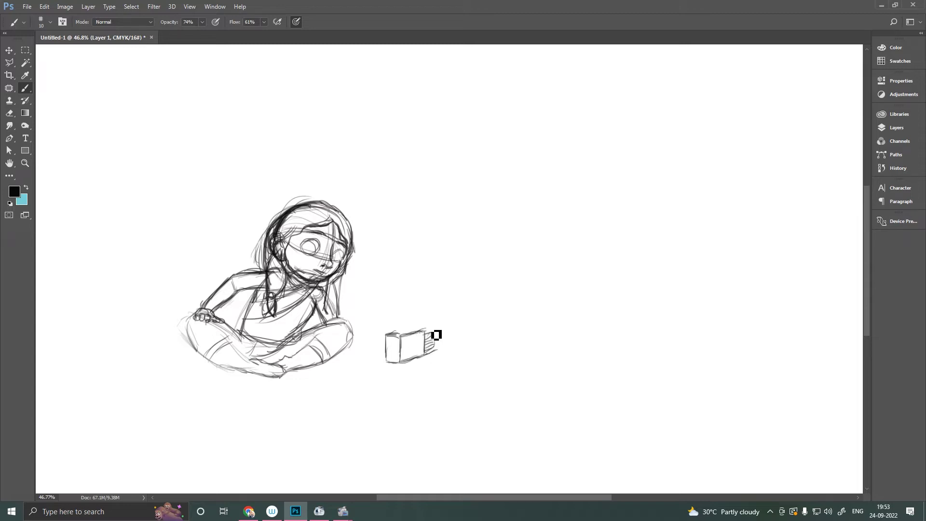
- Darken the radio box outline and add its antenna
mouse_move(400, 348)
mouse_down()
mouse_move(382, 346)
mouse_move(400, 361)
mouse_move(437, 352)
mouse_up()
drag(436, 319, 434, 327)
drag(385, 298, 394, 332)
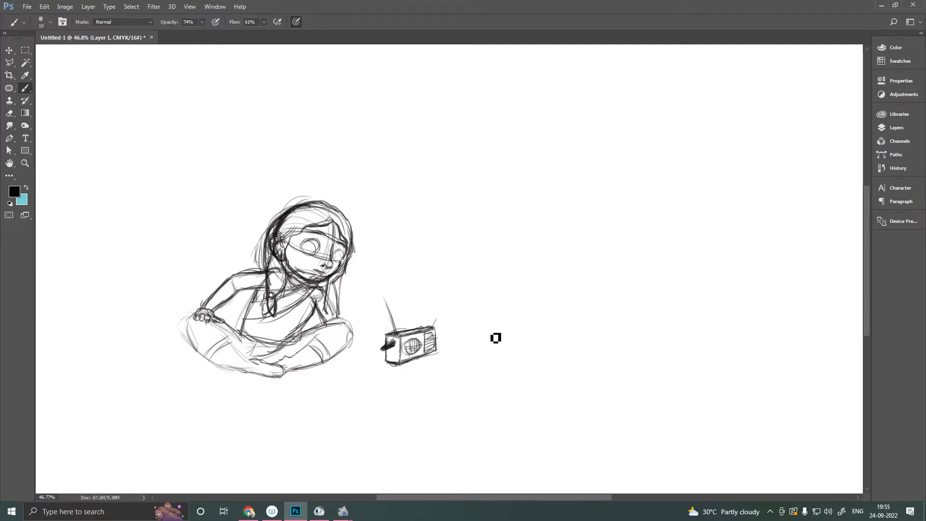
- Rough in the lying boy's long body, legs, sleeve and arms right of the radio
mouse_move(489, 311)
mouse_down()
mouse_move(531, 335)
mouse_move(581, 331)
mouse_up()
drag(512, 338, 590, 328)
mouse_move(496, 301)
mouse_down()
mouse_move(587, 327)
mouse_move(560, 351)
mouse_move(646, 340)
mouse_up()
drag(602, 318, 659, 335)
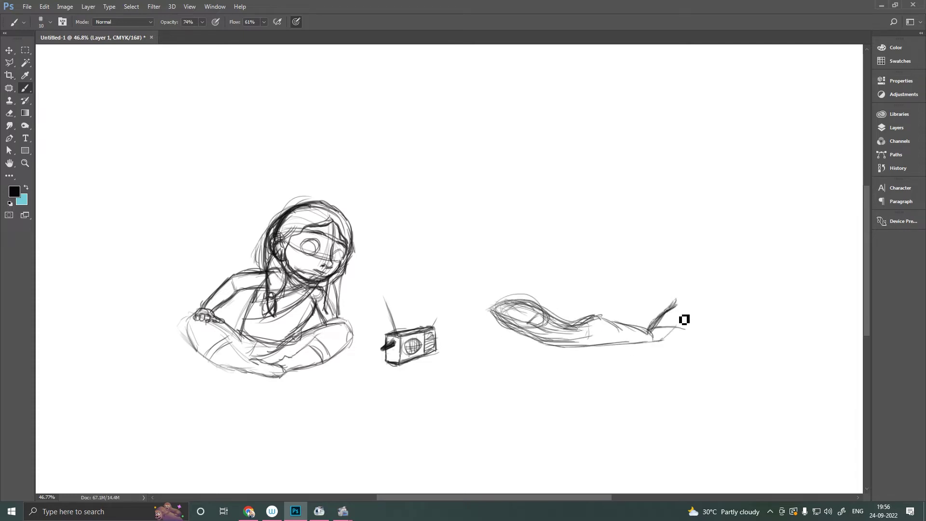
drag(589, 319, 586, 345)
mouse_move(555, 314)
mouse_down()
mouse_move(504, 319)
mouse_move(507, 345)
mouse_up()
drag(475, 299, 511, 277)
mouse_move(481, 300)
mouse_down()
mouse_move(488, 309)
mouse_move(505, 258)
mouse_move(539, 292)
mouse_up()
- Draw the boy's round head, chin, forearm and ear, retracing his contour darker
drag(491, 248, 480, 271)
mouse_move(503, 304)
mouse_down()
mouse_move(478, 338)
mouse_move(583, 333)
mouse_move(606, 322)
mouse_move(593, 351)
mouse_move(573, 339)
mouse_up()
drag(635, 324, 676, 306)
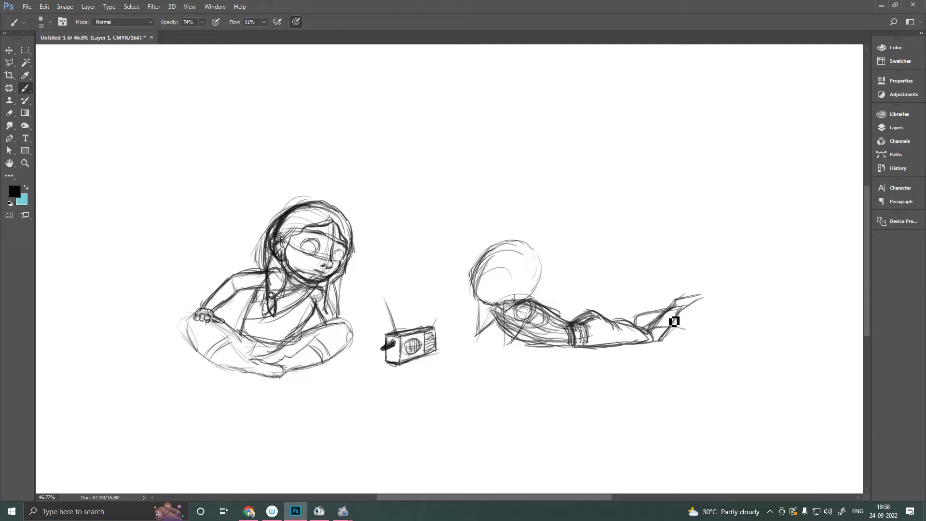
mouse_move(524, 298)
mouse_down()
mouse_move(509, 313)
mouse_move(512, 292)
mouse_move(493, 346)
mouse_move(516, 307)
mouse_move(494, 349)
mouse_move(511, 323)
mouse_move(478, 281)
mouse_move(535, 289)
mouse_up()
mouse_move(475, 282)
mouse_down()
mouse_move(487, 324)
mouse_move(531, 347)
mouse_move(601, 320)
mouse_move(696, 319)
mouse_move(681, 314)
mouse_up()
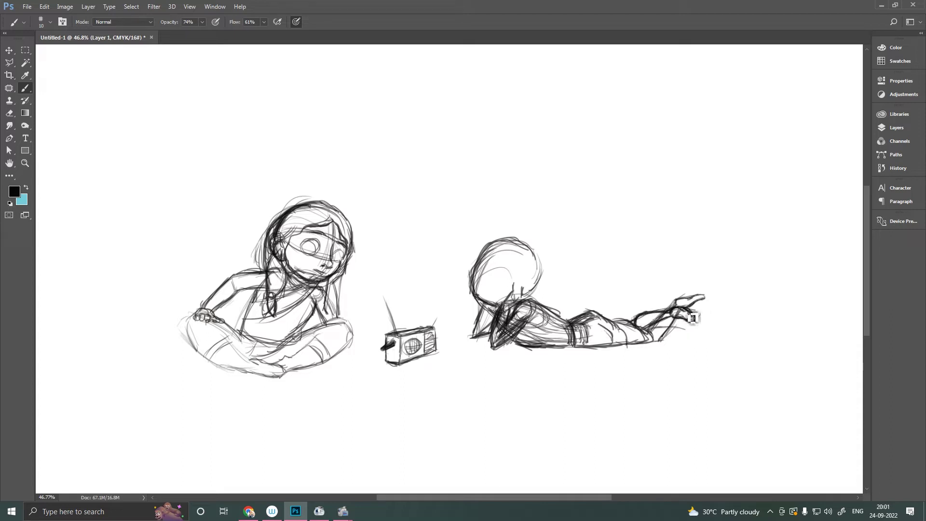
drag(514, 292, 524, 285)
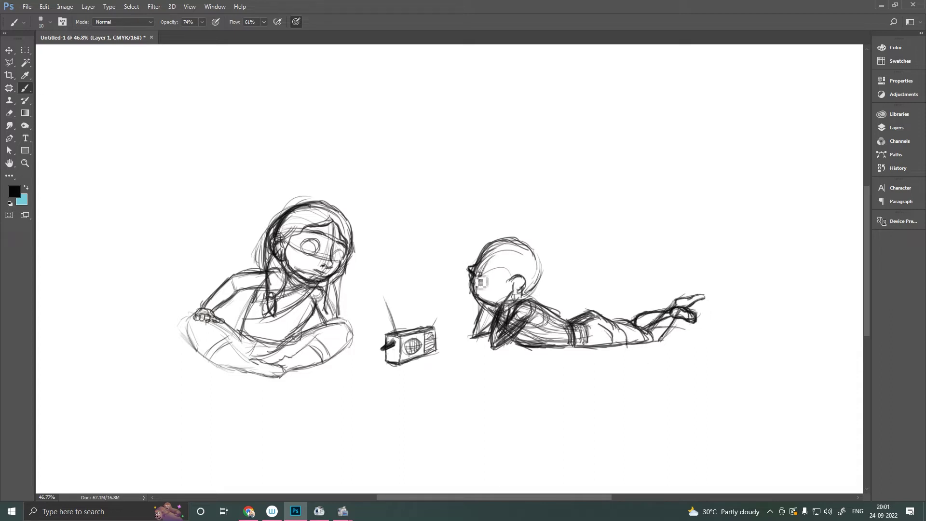
- Give the boy curly hair, a face line and neck, erase strays, and redraw his chin-resting hand
mouse_move(505, 239)
mouse_down()
mouse_move(512, 285)
mouse_move(539, 238)
mouse_move(547, 292)
mouse_up()
mouse_move(482, 263)
mouse_down()
mouse_move(499, 258)
mouse_move(485, 282)
mouse_up()
mouse_move(506, 244)
mouse_down()
mouse_move(528, 294)
mouse_move(545, 290)
mouse_move(543, 303)
mouse_move(535, 270)
mouse_up()
drag(499, 328, 493, 307)
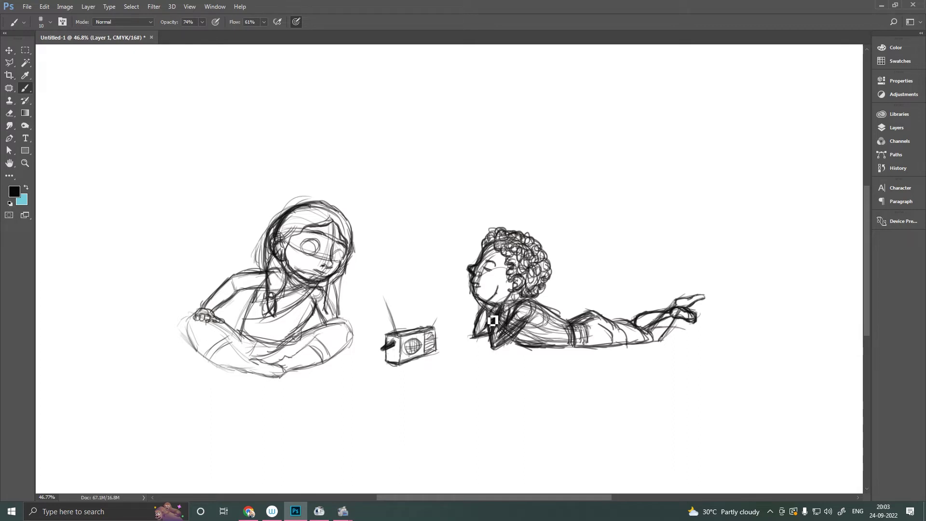
key(e)
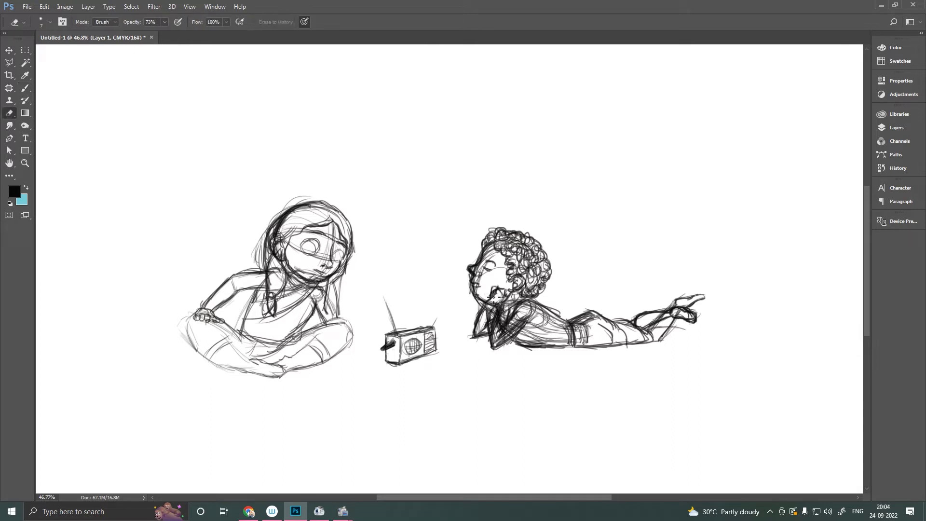
mouse_move(498, 324)
mouse_down()
mouse_move(502, 306)
mouse_move(478, 333)
mouse_up()
key(b)
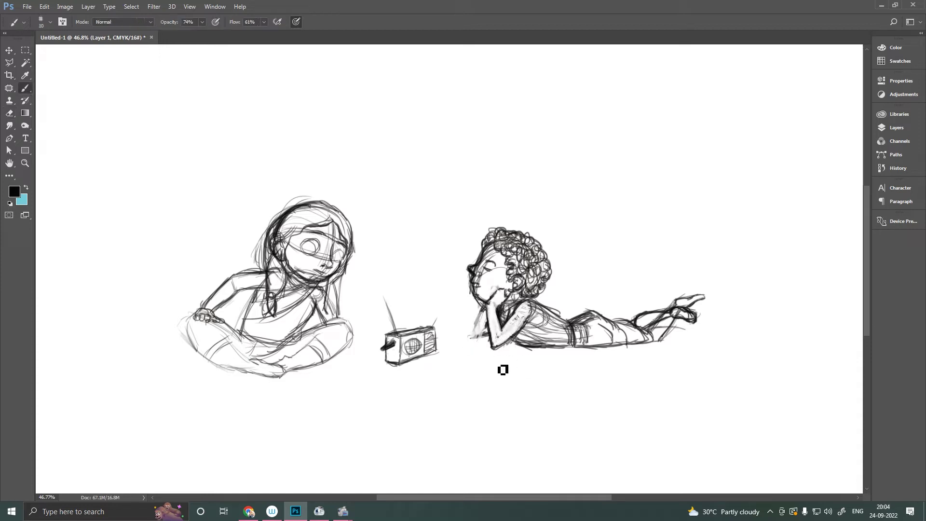
mouse_move(495, 295)
mouse_down()
mouse_move(478, 326)
mouse_move(513, 308)
mouse_up()
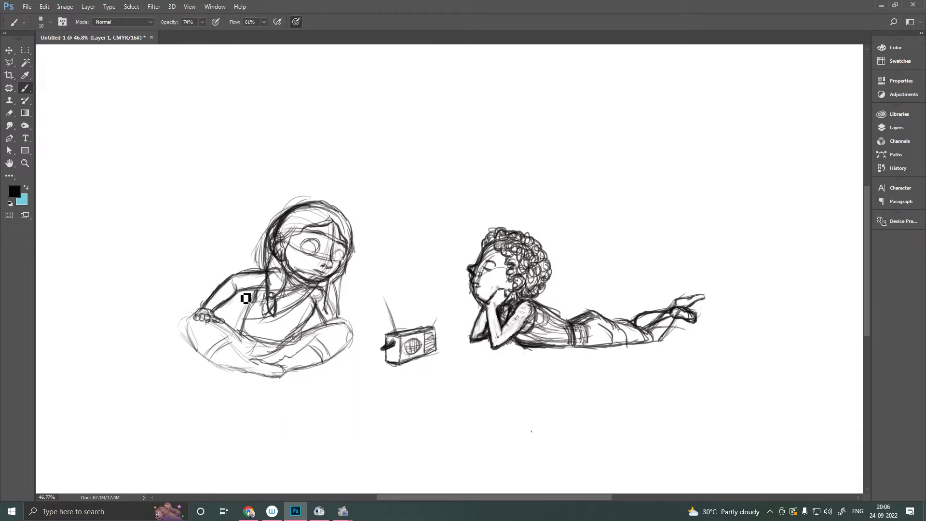
- Refine the girl's hair, lap lines and chest shading, and draw her hand raised to her chin
mouse_move(311, 205)
mouse_down()
mouse_move(352, 249)
mouse_move(339, 275)
mouse_move(261, 347)
mouse_up()
key(ctrl+z)
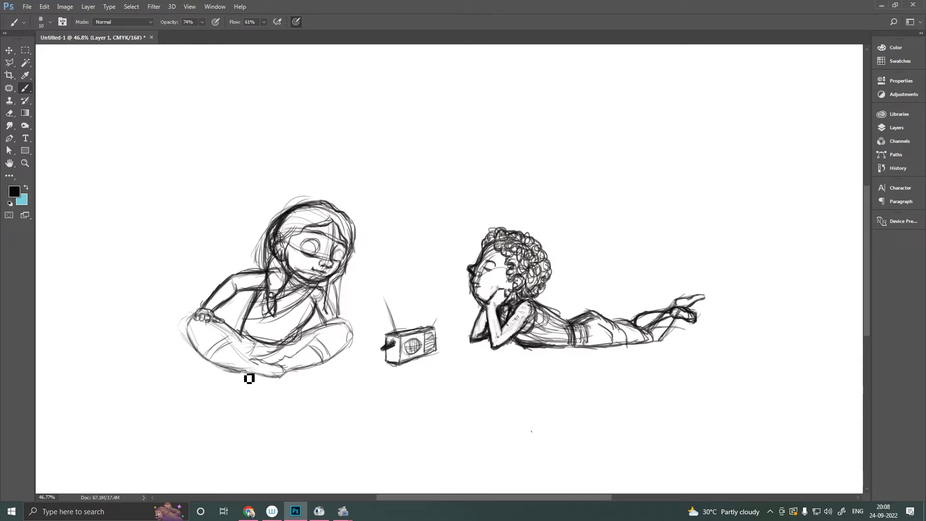
drag(240, 351, 230, 328)
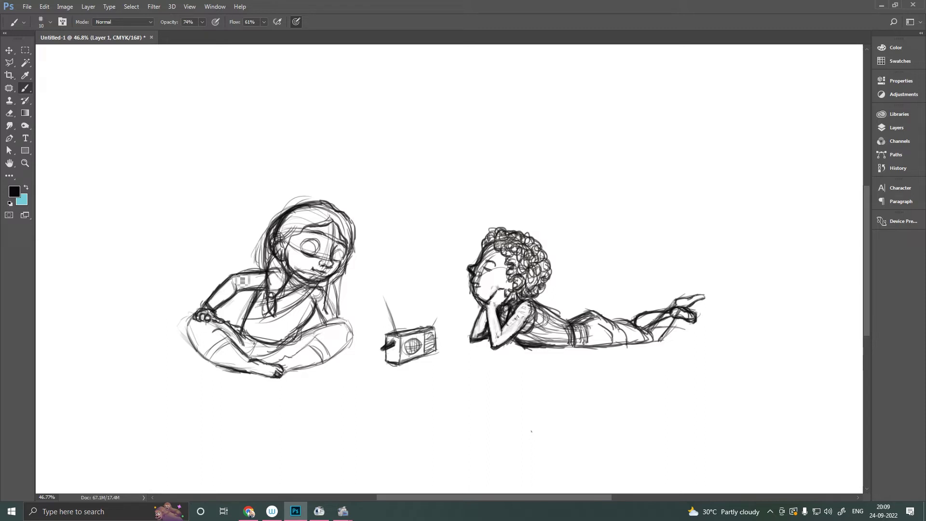
drag(243, 280, 287, 259)
mouse_move(336, 292)
mouse_down()
mouse_move(340, 328)
mouse_move(311, 297)
mouse_move(284, 333)
mouse_move(353, 346)
mouse_move(292, 380)
mouse_move(333, 338)
mouse_move(236, 351)
mouse_move(332, 369)
mouse_move(250, 357)
mouse_move(302, 373)
mouse_up()
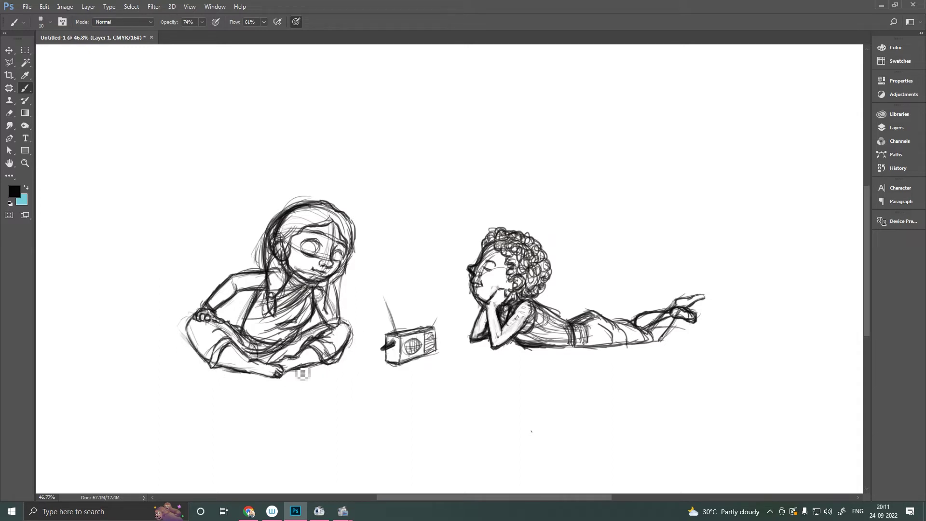
drag(343, 294, 336, 305)
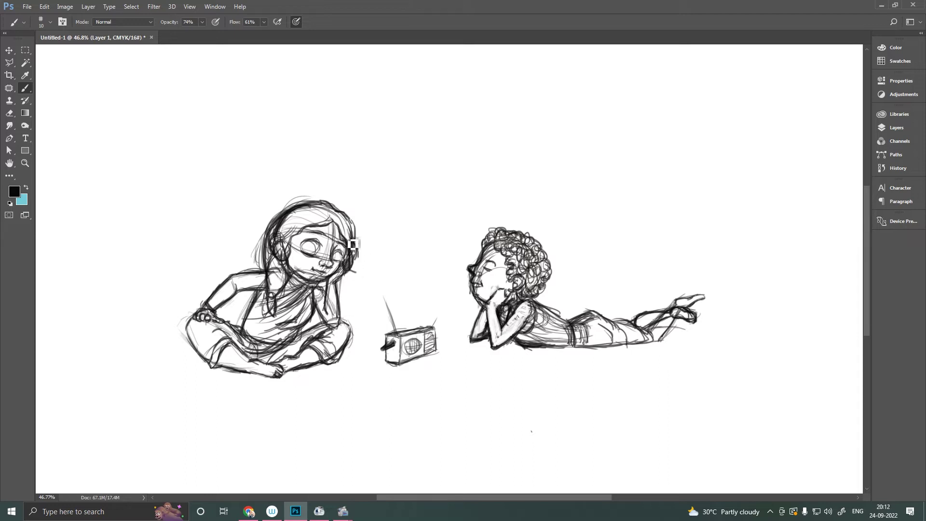
key(e)
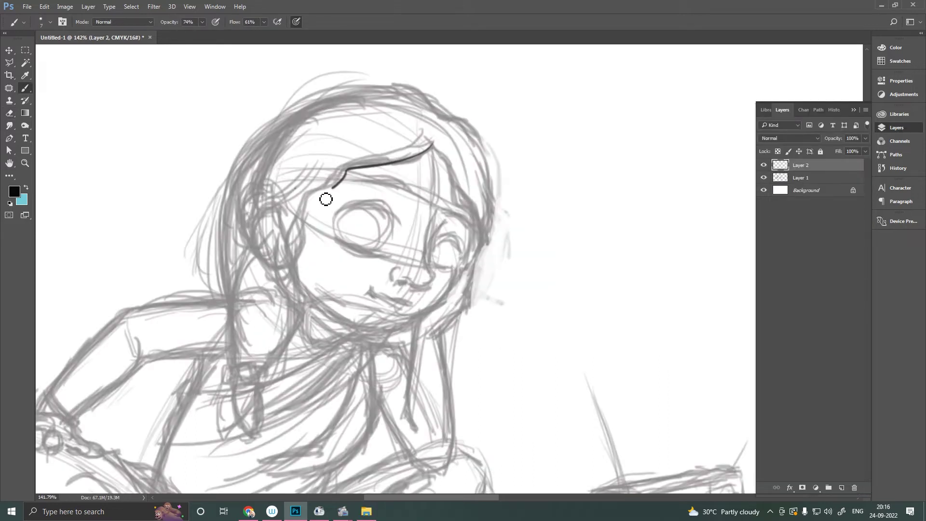
- Ink the girl's hair arc, eyebrow, jawline, closed eyes, nose and mouth
mouse_move(289, 119)
mouse_down()
mouse_move(415, 94)
mouse_move(448, 123)
mouse_up()
mouse_move(400, 159)
mouse_down()
mouse_move(438, 141)
mouse_move(480, 249)
mouse_up()
drag(366, 183, 407, 193)
mouse_move(451, 123)
mouse_down()
mouse_move(475, 255)
mouse_move(434, 305)
mouse_up()
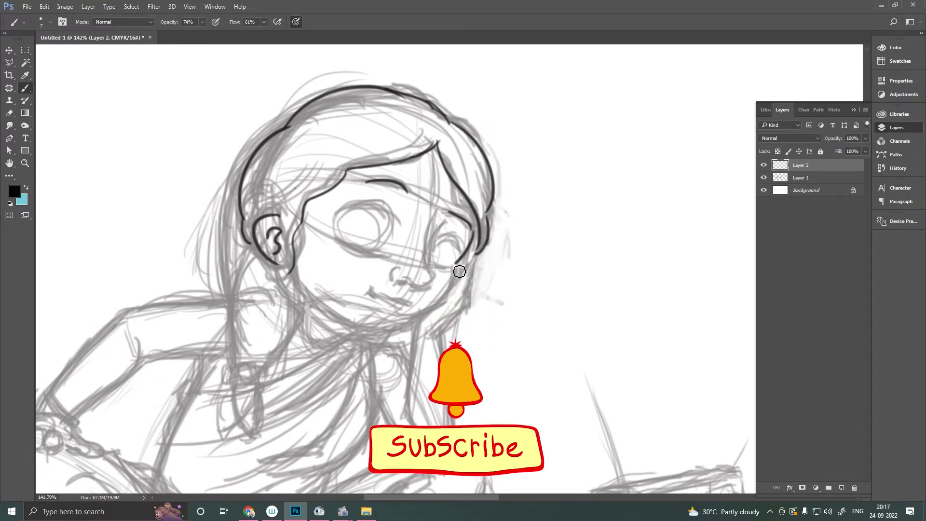
drag(295, 260, 337, 320)
drag(389, 337, 414, 318)
drag(348, 238, 388, 259)
drag(348, 213, 395, 213)
drag(441, 231, 430, 261)
mouse_move(392, 280)
mouse_down()
mouse_move(432, 273)
mouse_move(461, 254)
mouse_up()
drag(402, 300, 411, 308)
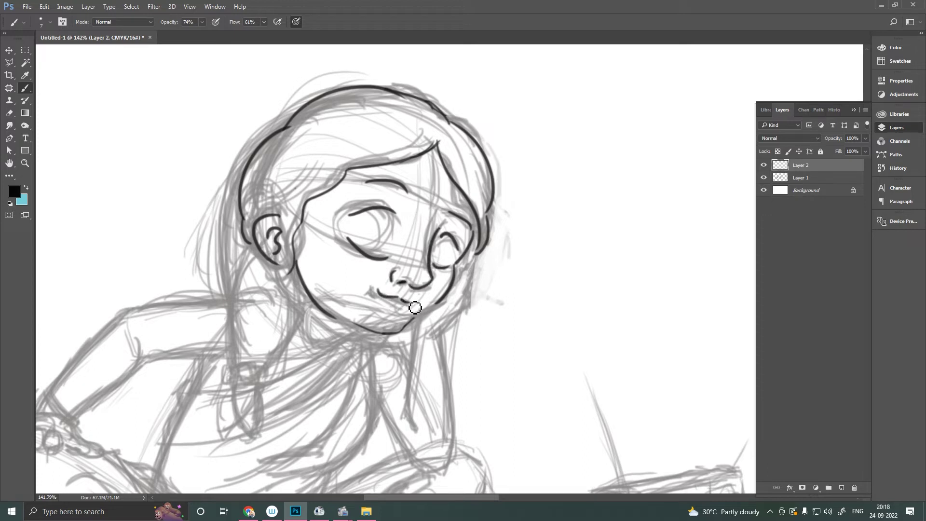
- Ink the braid hanging below her ear and the scarf across her neck
drag(250, 244, 234, 381)
mouse_move(306, 309)
mouse_down()
mouse_move(265, 376)
mouse_move(235, 391)
mouse_move(256, 462)
mouse_up()
drag(271, 402, 258, 461)
drag(210, 396, 333, 275)
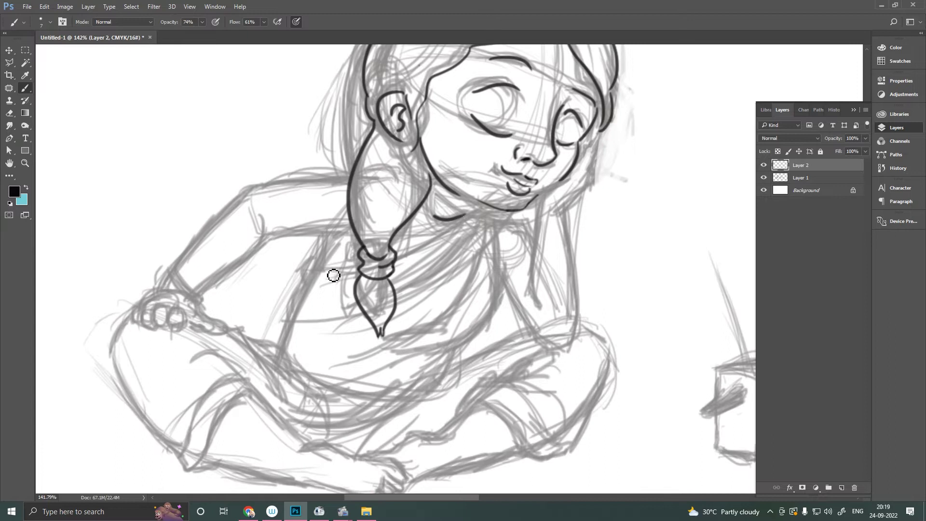
drag(484, 210, 328, 266)
drag(491, 216, 312, 289)
drag(496, 224, 400, 352)
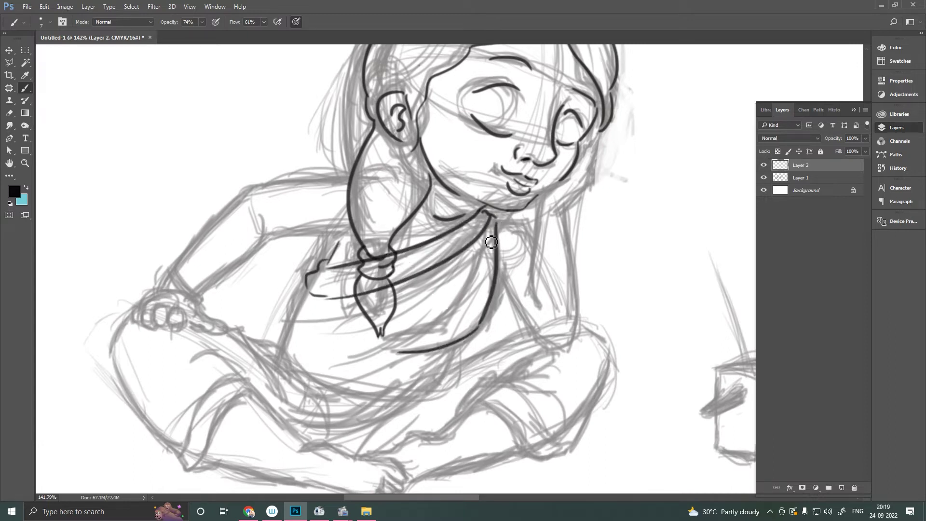
drag(478, 255, 395, 338)
- Ink the girl's torso, lap, knees and shins
drag(318, 287, 330, 385)
drag(394, 352, 533, 331)
mouse_move(592, 331)
mouse_down()
mouse_move(502, 264)
mouse_move(463, 391)
mouse_up()
drag(385, 333, 451, 393)
drag(376, 335, 469, 284)
drag(447, 301, 479, 304)
drag(314, 341, 397, 267)
drag(458, 263, 424, 292)
drag(439, 323, 502, 311)
drag(424, 292, 397, 295)
- Ink the left leg's outer curve, calves and foot outline, redoing a stray foot stroke
drag(439, 322, 395, 333)
drag(246, 250, 175, 319)
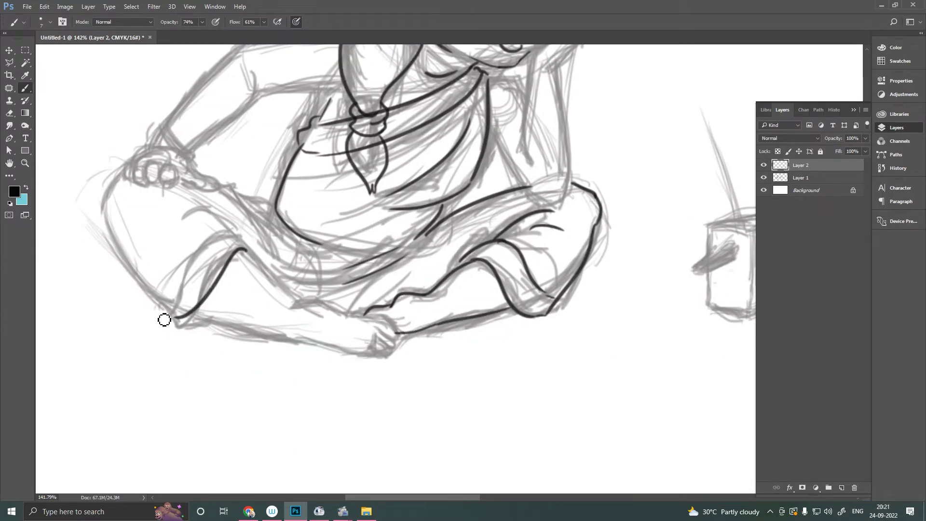
drag(238, 235, 176, 319)
drag(106, 198, 151, 306)
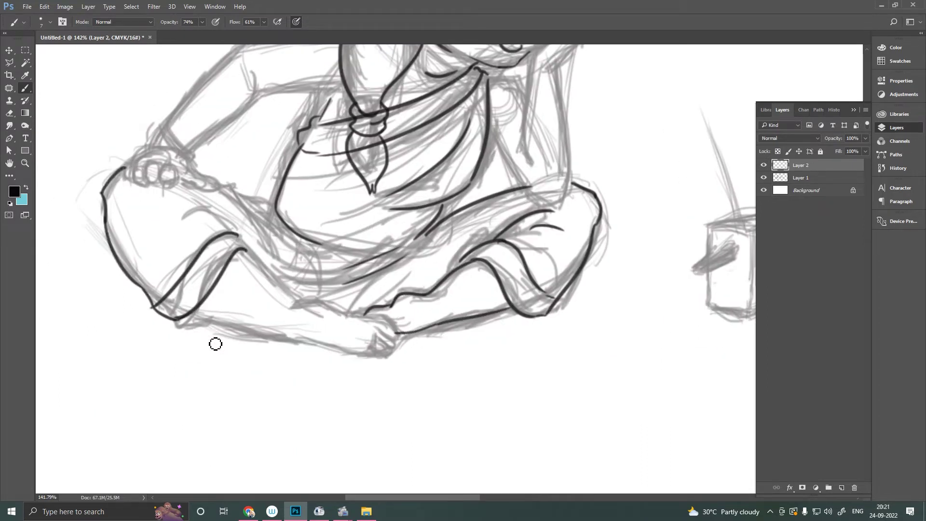
drag(241, 250, 300, 311)
drag(198, 314, 285, 340)
drag(379, 327, 371, 332)
drag(280, 340, 345, 348)
key(ctrl+z)
drag(316, 311, 369, 322)
mouse_move(369, 328)
mouse_down()
mouse_move(381, 338)
mouse_move(376, 347)
mouse_up()
key(e)
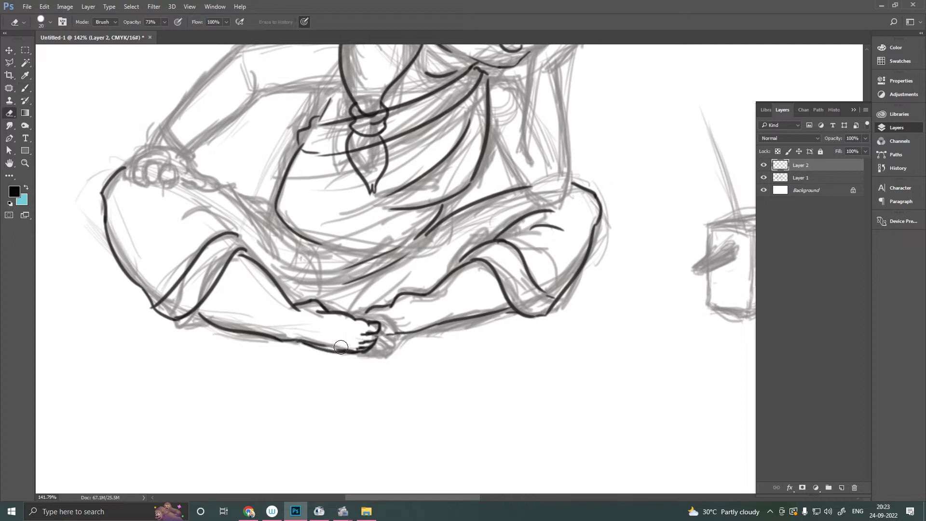
key(b)
drag(360, 316, 380, 333)
- Ink the upper arm, sleeve, fingers on the knee and a bangle at the wrist
drag(344, 358, 384, 410)
mouse_move(304, 150)
mouse_down()
mouse_move(233, 209)
mouse_move(392, 89)
mouse_up()
drag(306, 127, 374, 147)
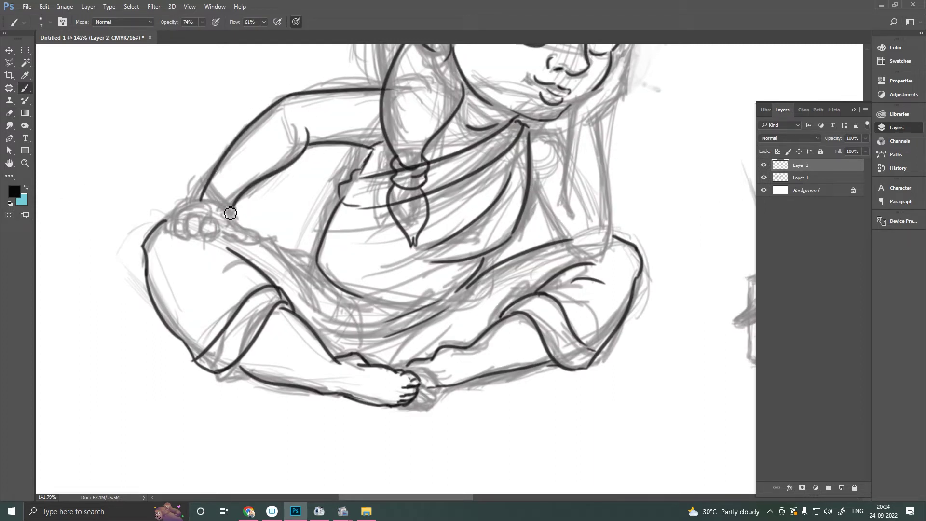
mouse_move(241, 223)
mouse_down()
mouse_move(252, 243)
mouse_move(192, 236)
mouse_move(170, 223)
mouse_up()
mouse_move(214, 183)
mouse_down()
mouse_move(236, 210)
mouse_move(227, 204)
mouse_up()
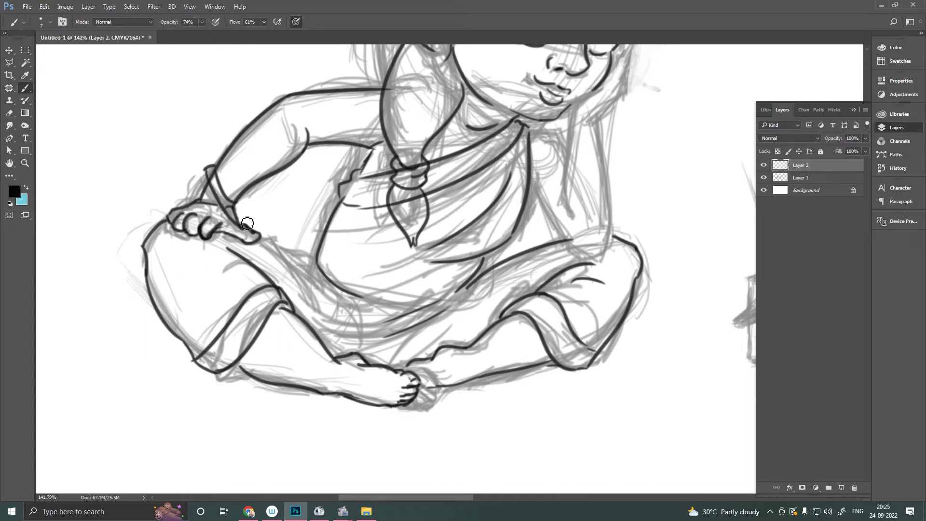
drag(206, 166, 236, 209)
- Ink the sleeve, right arm and knee lines, then scroll the view toward the radio
drag(347, 139, 344, 106)
drag(367, 145, 332, 146)
drag(496, 126, 540, 150)
drag(533, 241, 569, 264)
drag(535, 104, 531, 220)
drag(565, 118, 577, 206)
scroll(578, 206, up, 3)
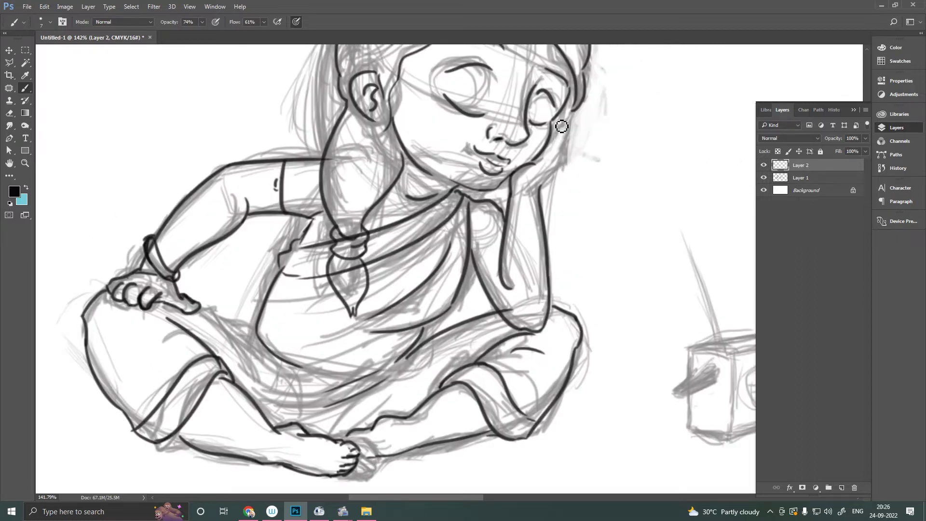
scroll(576, 212, up, 3)
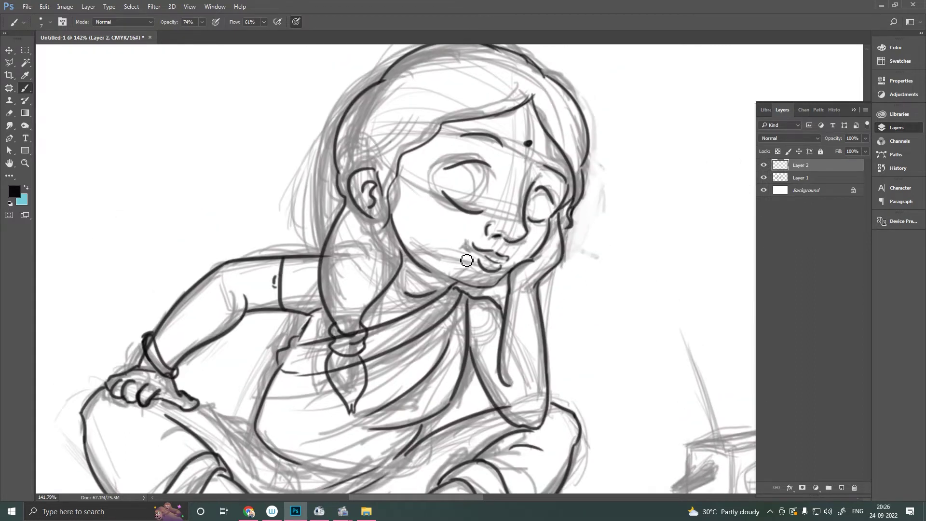
scroll(467, 261, down, 8)
scroll(177, 323, right, 7)
- Ink the radio's box outline, divider, speaker hatching and round speaker
mouse_move(506, 226)
mouse_down()
mouse_move(537, 316)
mouse_move(554, 241)
mouse_move(549, 311)
mouse_up()
drag(551, 231, 645, 209)
mouse_move(550, 313)
mouse_down()
mouse_move(655, 205)
mouse_move(625, 282)
mouse_up()
drag(629, 239, 655, 227)
drag(626, 277, 656, 241)
drag(506, 225, 638, 195)
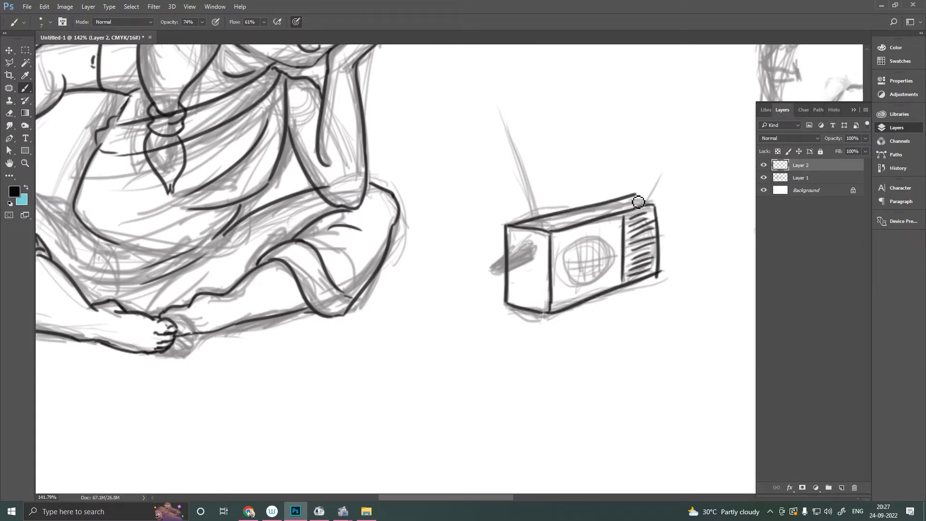
key(ctrl+z)
drag(568, 268, 570, 274)
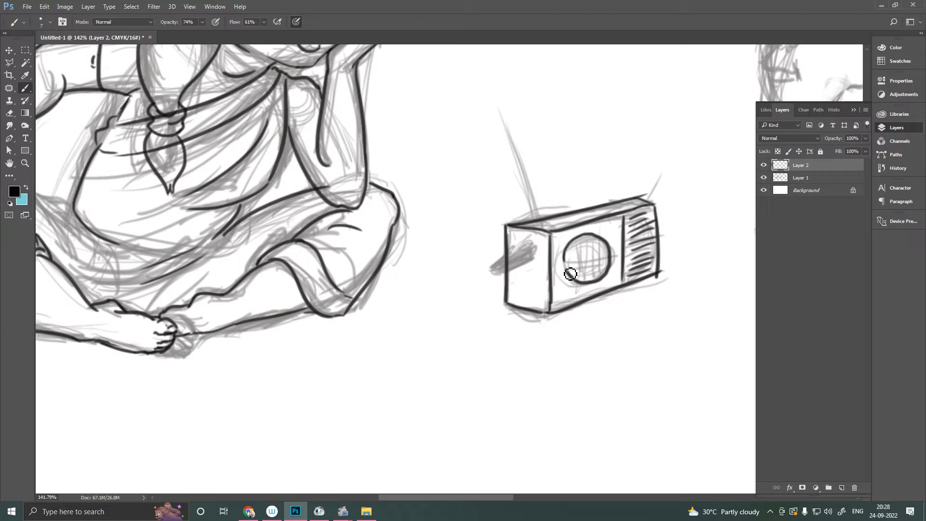
- Ink the radio's antenna with a knob at the tip and its side handle
drag(536, 223, 522, 150)
click(522, 148)
mouse_move(534, 249)
mouse_down()
mouse_move(489, 274)
mouse_move(533, 251)
mouse_up()
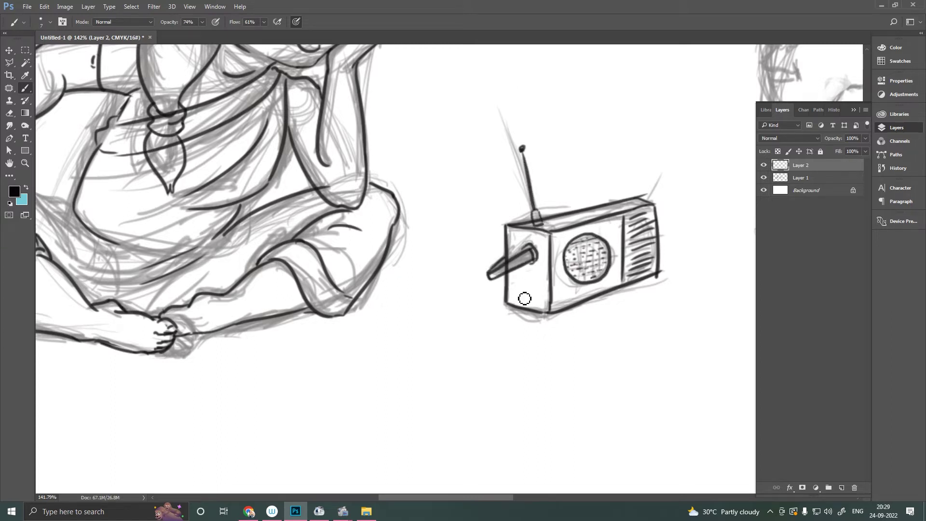
scroll(554, 241, right, 1)
scroll(531, 169, right, 5)
scroll(530, 169, up, 3)
- Ink the boy's face profile, chin line, closed eyelid, eyebrow, ear and curly hairline
mouse_move(497, 111)
mouse_down()
mouse_move(453, 169)
mouse_move(466, 233)
mouse_up()
drag(448, 273, 470, 285)
drag(467, 184, 502, 195)
drag(479, 164, 505, 179)
mouse_move(576, 230)
mouse_down()
mouse_move(554, 255)
mouse_move(548, 193)
mouse_move(497, 95)
mouse_move(585, 79)
mouse_move(641, 130)
mouse_move(638, 261)
mouse_move(586, 275)
mouse_up()
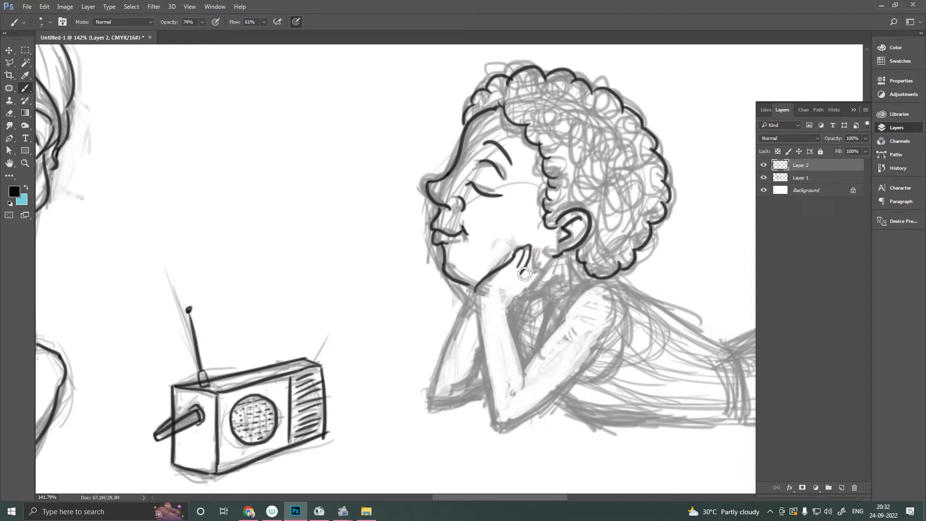
- Ink the boy's wrist, forearm and the underside of his body
drag(503, 305, 529, 290)
drag(477, 292, 608, 346)
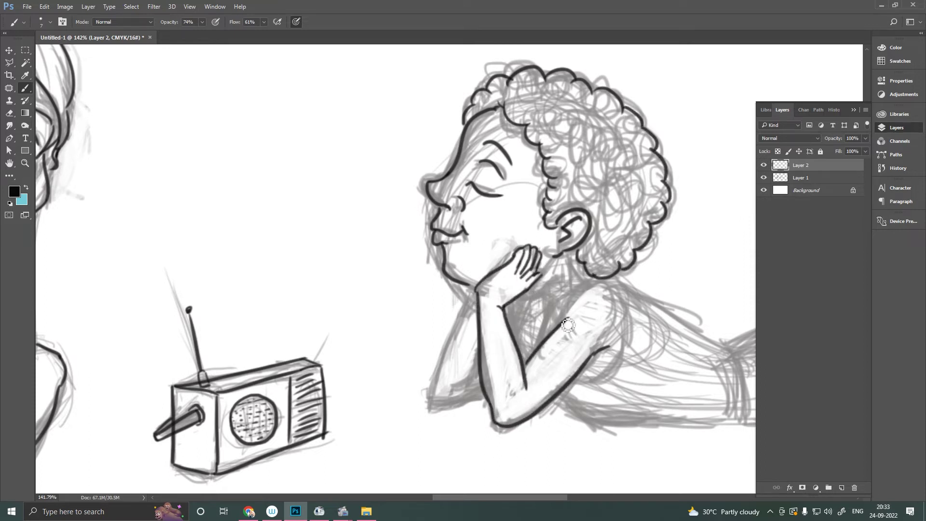
drag(530, 293, 455, 227)
drag(482, 333, 663, 349)
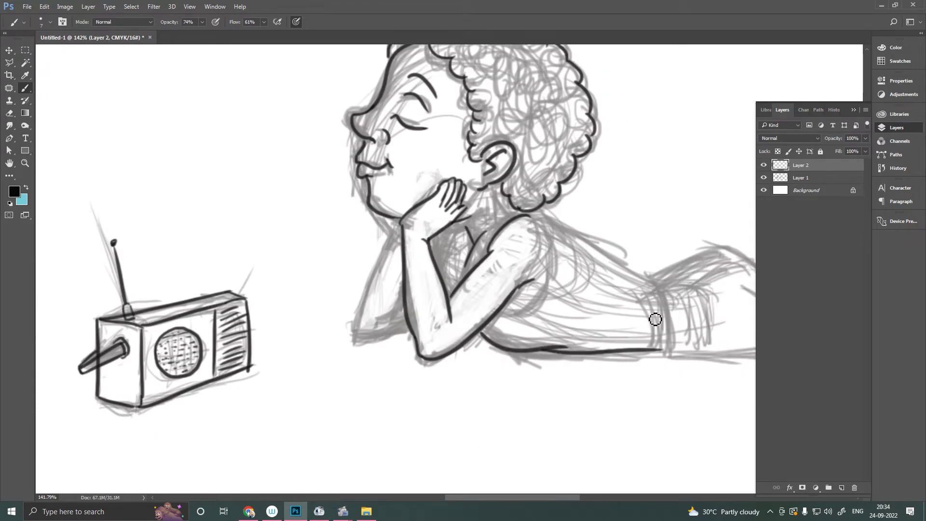
- Ink the boy's back, waistband, hip curve, lower leg and bottom body edge
drag(555, 224, 533, 196)
drag(637, 248, 644, 331)
mouse_move(665, 283)
mouse_down()
mouse_move(583, 256)
mouse_move(558, 277)
mouse_up()
drag(265, 174, 627, 292)
drag(626, 300, 400, 312)
drag(622, 280, 597, 311)
- Draw the boy's upper and lower thigh lines to the knee, erasing stray strokes
drag(656, 277, 551, 290)
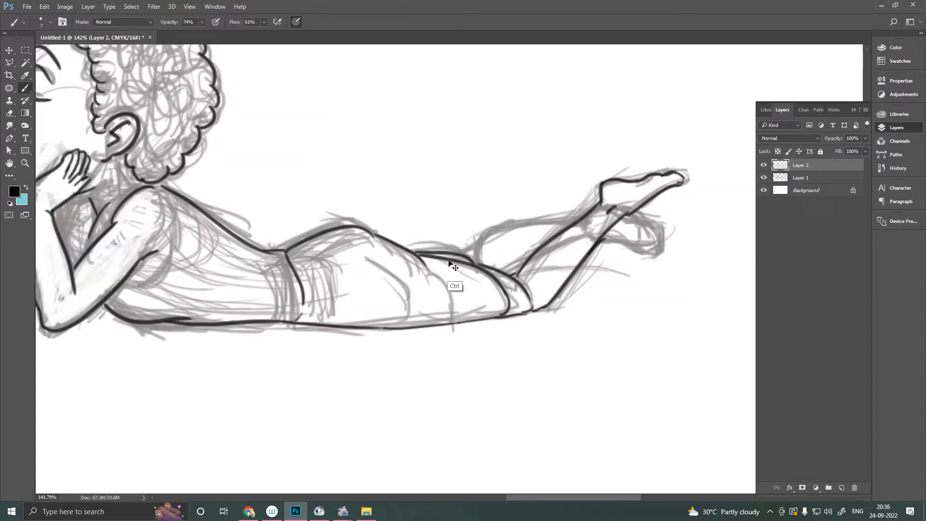
drag(479, 263, 629, 204)
drag(512, 274, 598, 225)
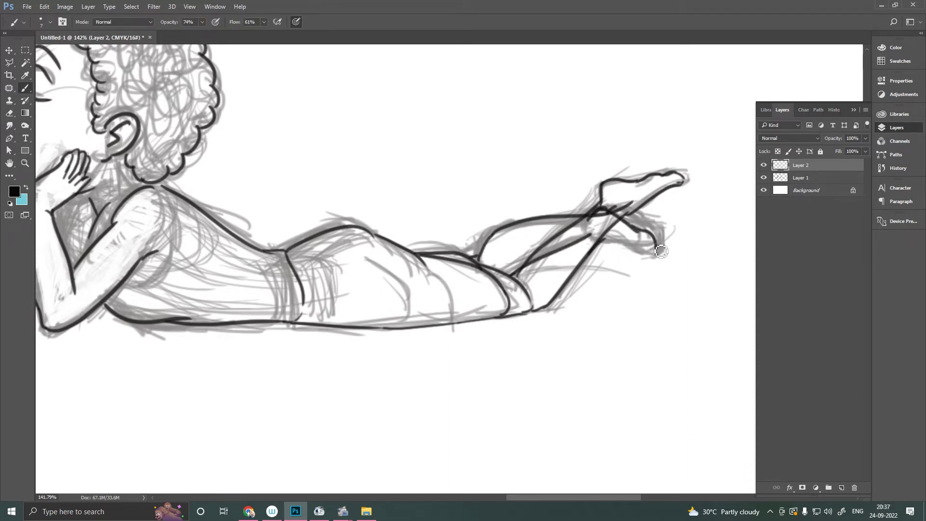
key(e)
drag(578, 227, 528, 254)
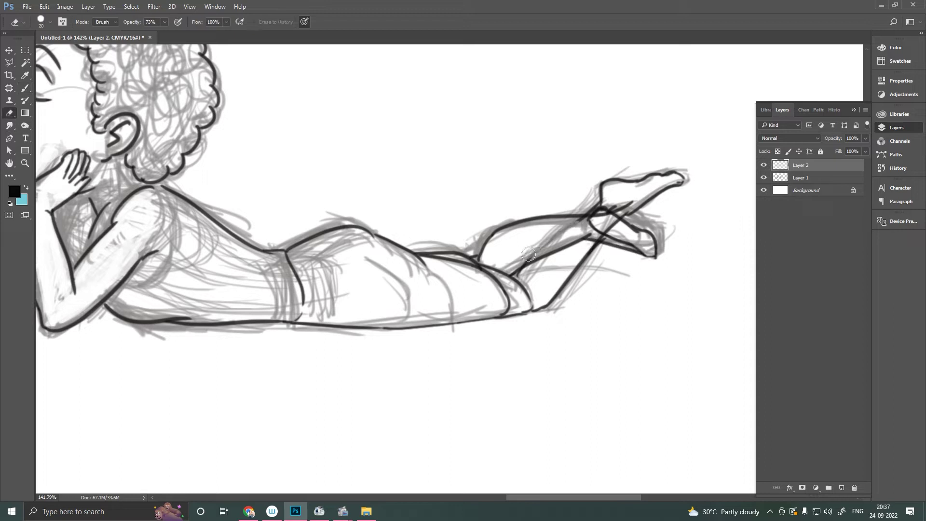
key(b)
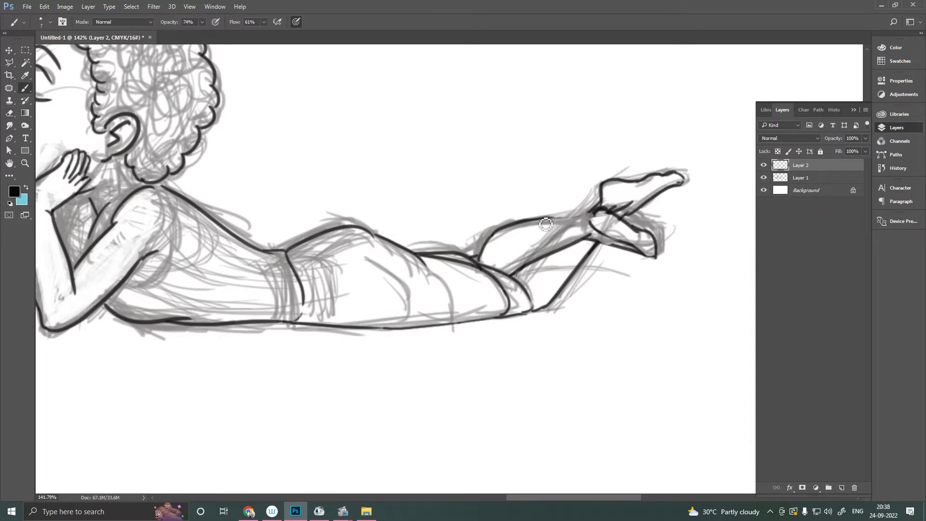
drag(546, 223, 598, 210)
key(e)
key(b)
drag(288, 336, 301, 316)
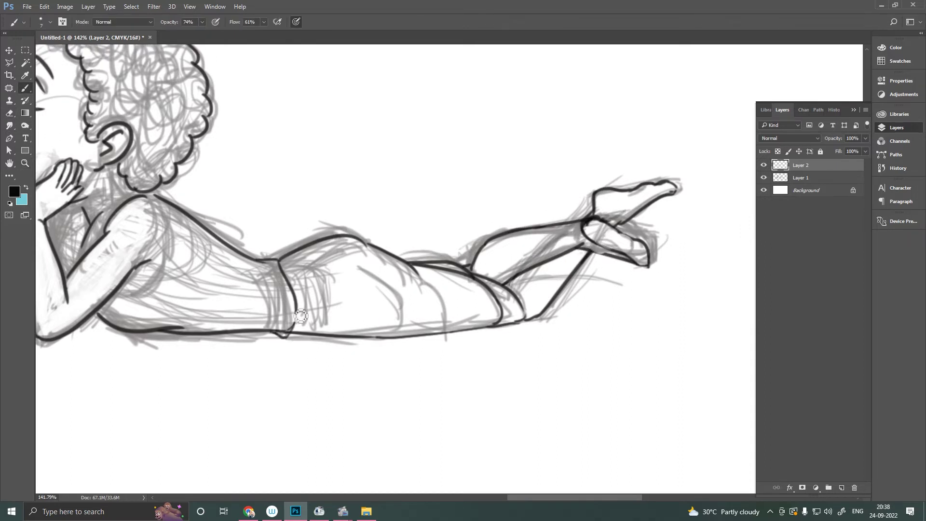
- Darken and extend the outline of the boy's crossed feet
drag(667, 233, 713, 234)
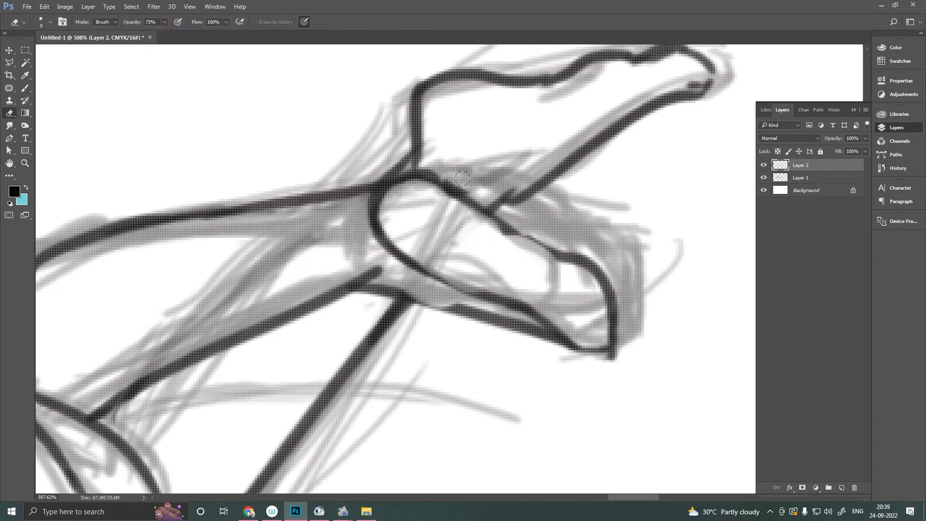
mouse_move(418, 298)
mouse_down()
mouse_move(504, 298)
mouse_move(554, 332)
mouse_up()
click(9, 114)
key(b)
drag(493, 296, 589, 364)
- Undo the curved arm stroke and redraw the boy's forearm with a longer line
key(ctrl+0)
scroll(163, 279, up, 3)
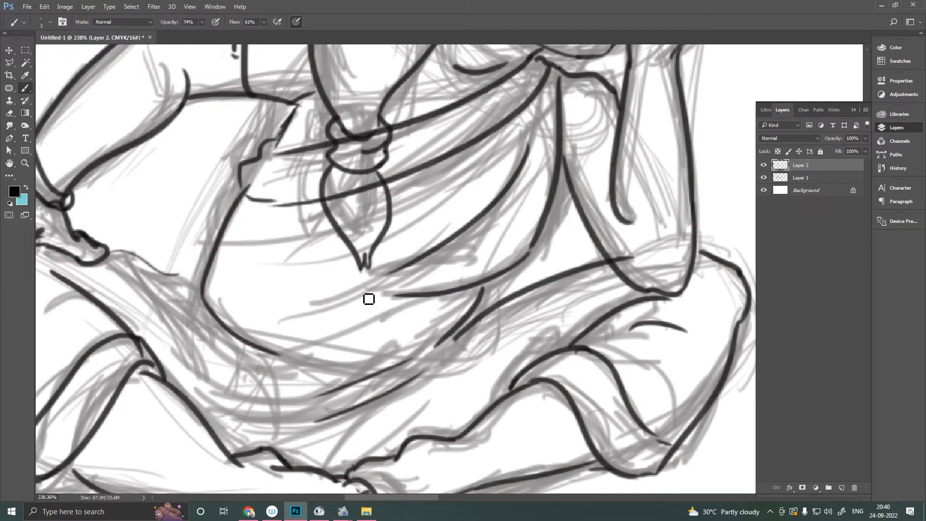
scroll(369, 299, up, 1)
scroll(364, 421, down, 3)
scroll(300, 325, down, 3)
scroll(423, 301, up, 5)
key(ctrl+z)
drag(490, 138, 436, 352)
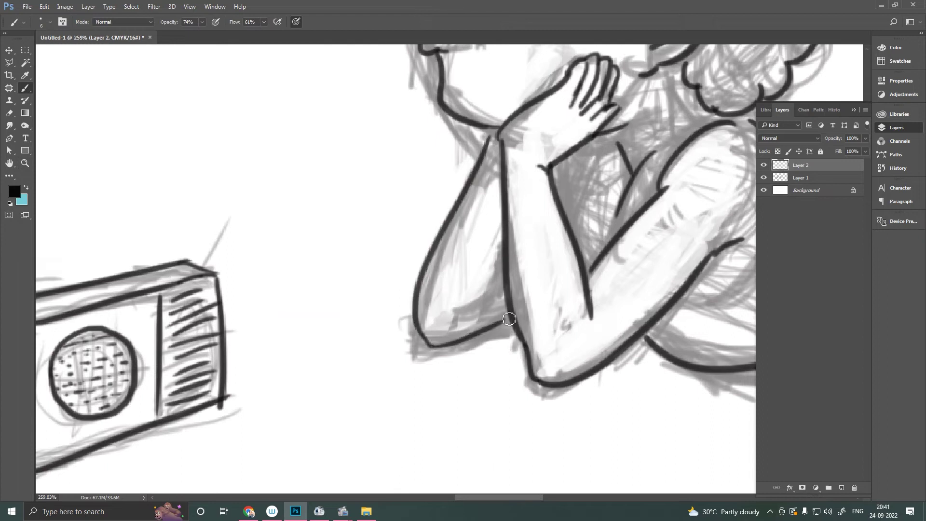
- Outline the boy's upper arm and back, erase loose leg-line ends, then fit the view
scroll(514, 307, up, 2)
drag(589, 309, 606, 202)
scroll(588, 282, down, 3)
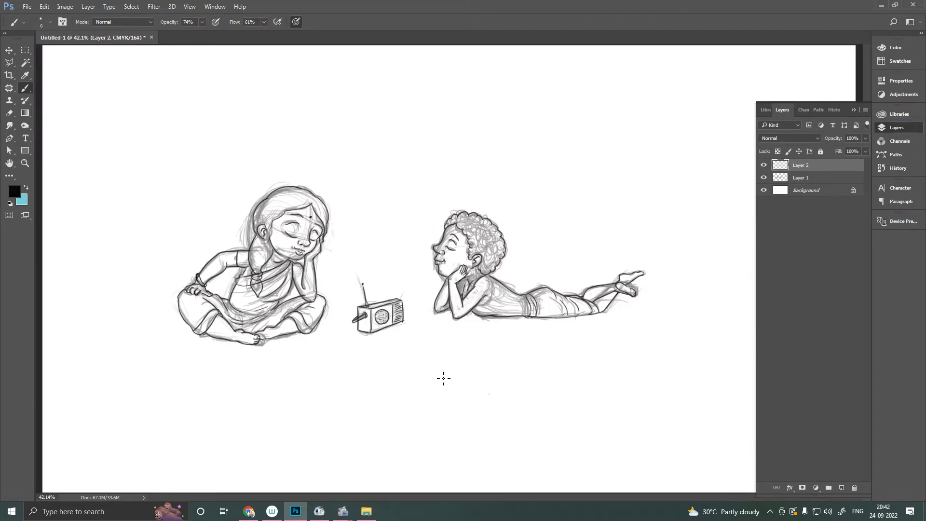
scroll(442, 378, up, 3)
drag(481, 193, 493, 290)
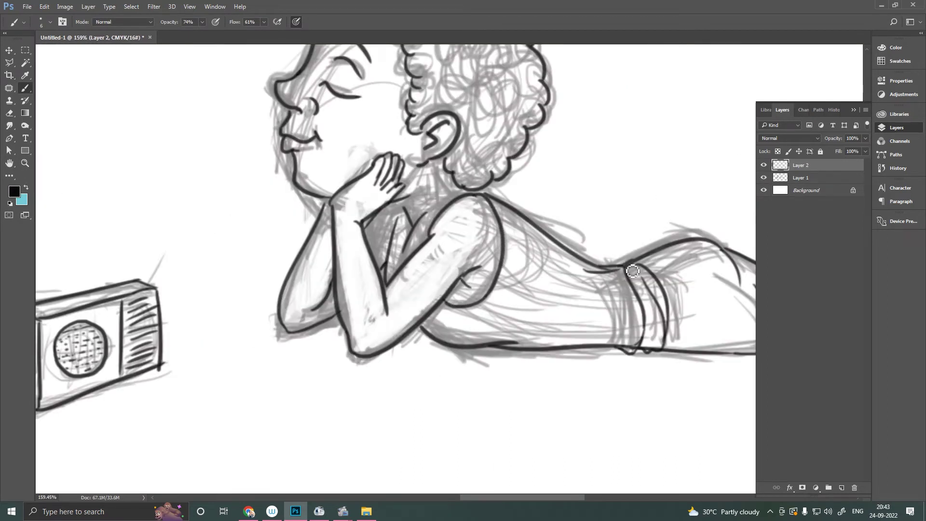
key(e)
drag(624, 343, 637, 353)
key(b)
key(ctrl+0)
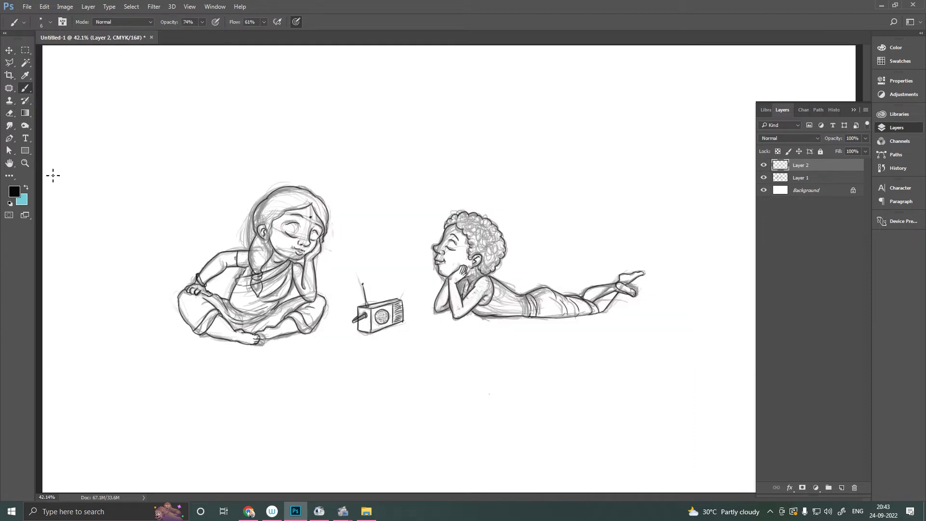
- Draw a small inked flower sprig on the ground just below the radio
scroll(382, 338, up, 5)
drag(391, 339, 399, 346)
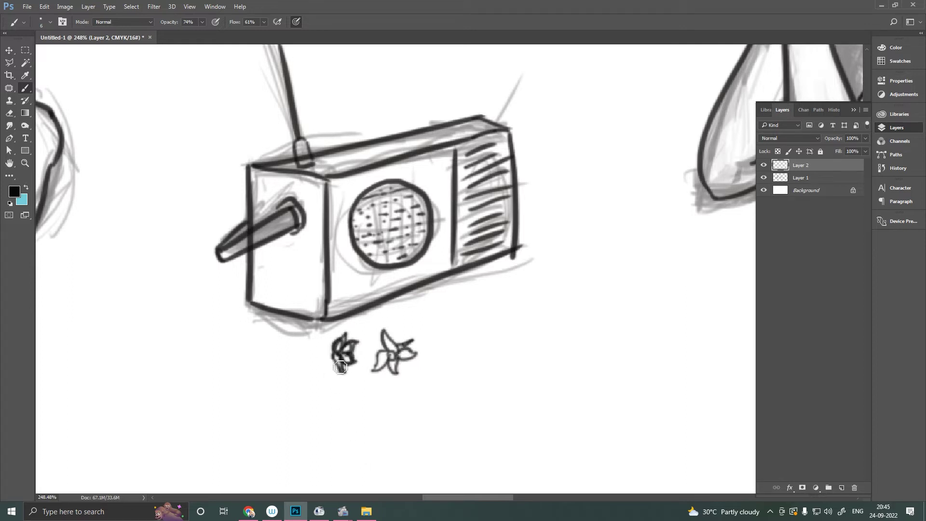
scroll(360, 352, up, 3)
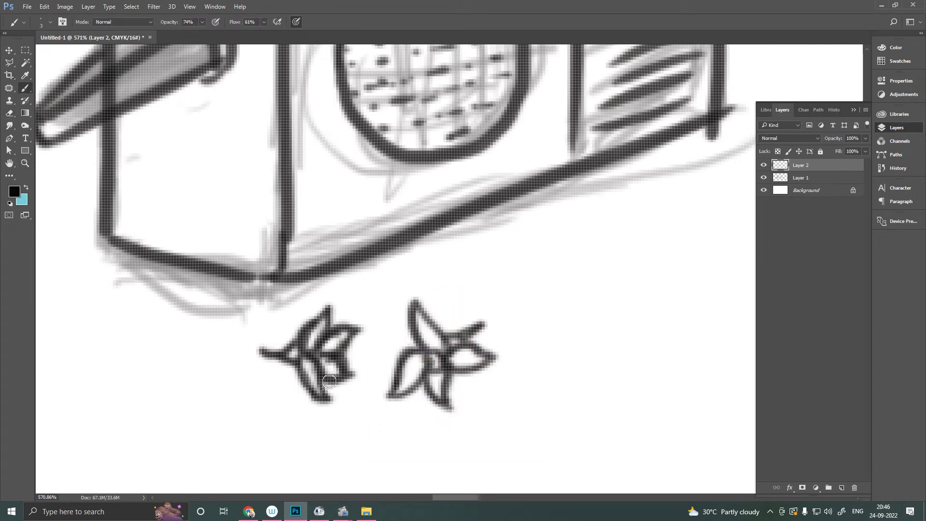
key(e)
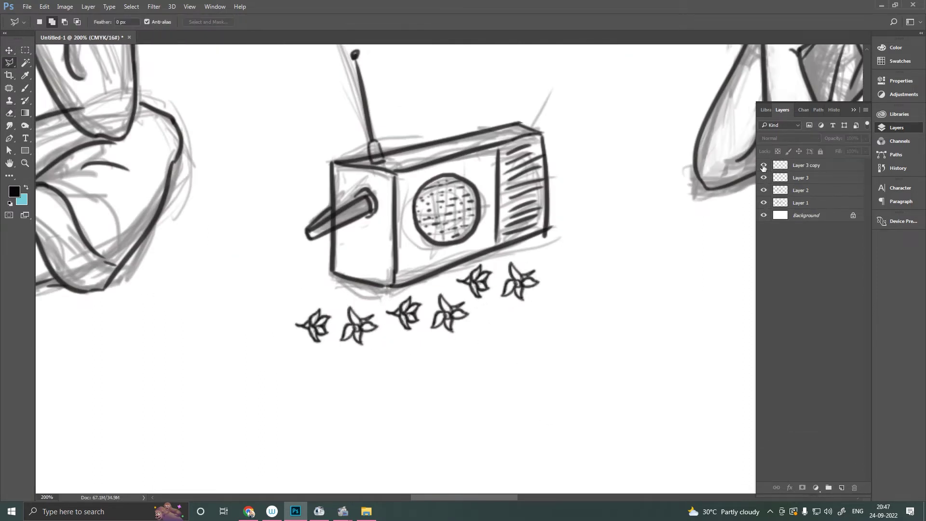
- Duplicate the flower onto a new layer with Ctrl+J and apply a transform
key(ctrl+j)
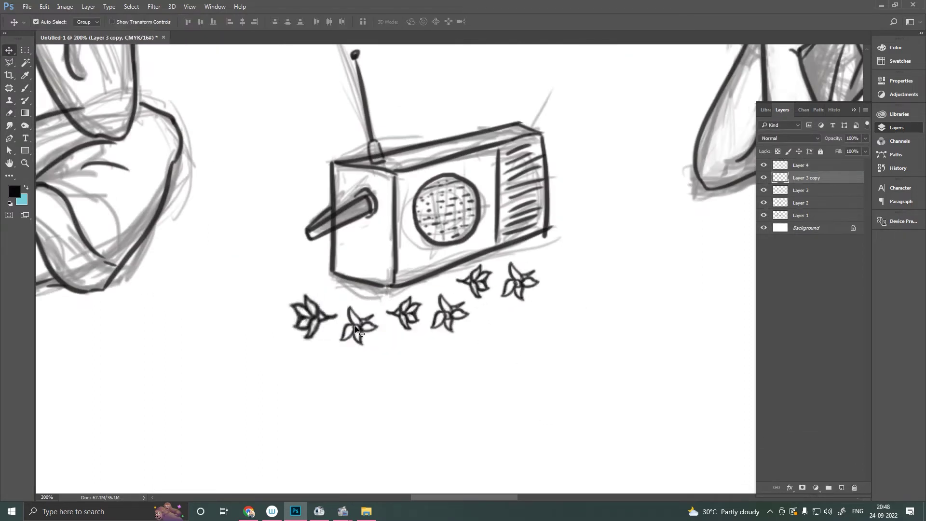
key(ctrl+t)
key(Return)
scroll(381, 383, down, 5)
scroll(366, 361, up, 6)
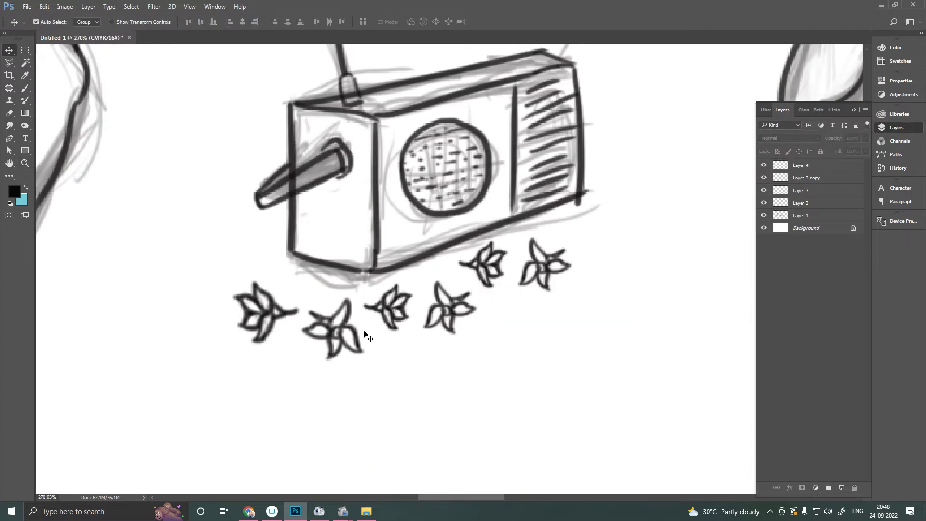
- Place a scaled, rotated flower copy along the radio's top
drag(275, 317, 385, 196)
key(ctrl+t)
drag(424, 159, 405, 169)
key(Return)
mouse_move(350, 212)
mouse_down()
mouse_move(478, 193)
mouse_move(367, 220)
mouse_move(451, 201)
mouse_up()
- Flip another flower copy horizontally and commit it
key(ctrl+t)
right_click(475, 181)
click(504, 325)
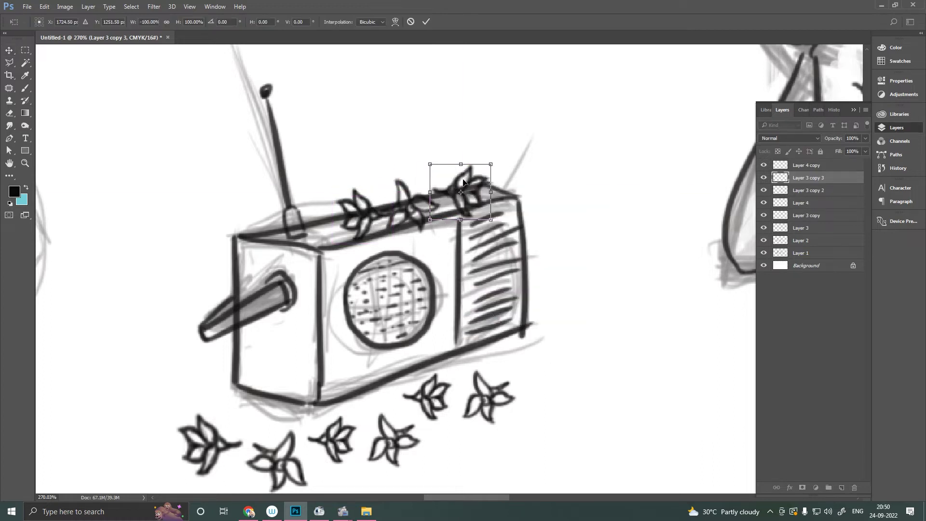
key(Return)
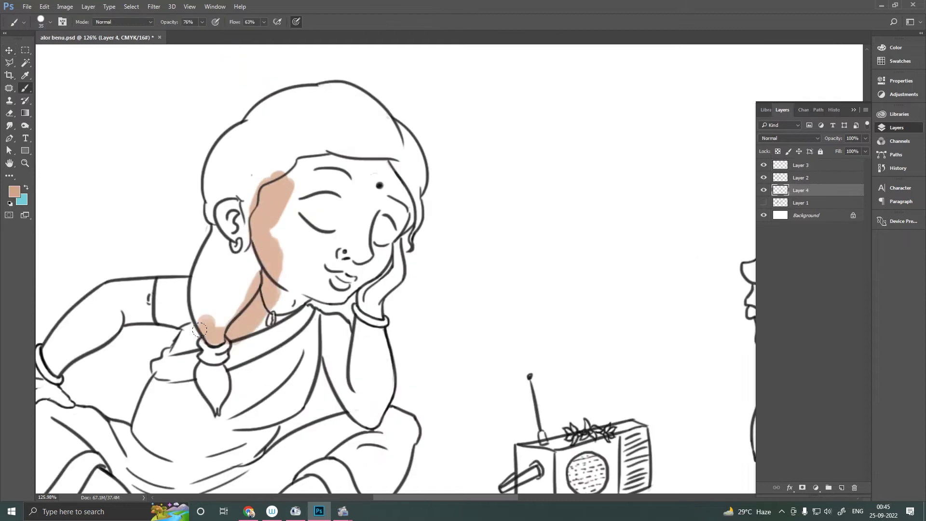
- Paint tan skin tone on the girl's face, neck and shoulder
drag(226, 308, 169, 367)
mouse_move(280, 270)
mouse_down()
mouse_move(292, 219)
mouse_move(401, 226)
mouse_up()
mouse_move(386, 270)
mouse_down()
mouse_move(366, 337)
mouse_move(384, 395)
mouse_up()
- Paint tan skin on the girl's upper arm, forearm and the arm beside her chest
scroll(343, 290, down, 2)
mouse_move(289, 251)
mouse_down()
mouse_move(344, 227)
mouse_move(357, 164)
mouse_move(342, 270)
mouse_move(365, 355)
mouse_up()
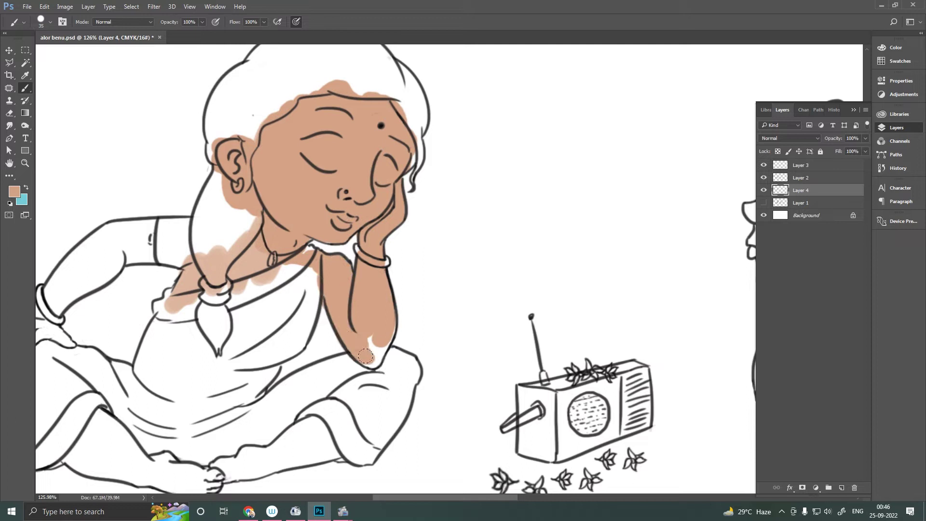
drag(197, 283, 145, 241)
scroll(145, 241, left, 5)
drag(429, 212, 463, 285)
drag(241, 304, 307, 219)
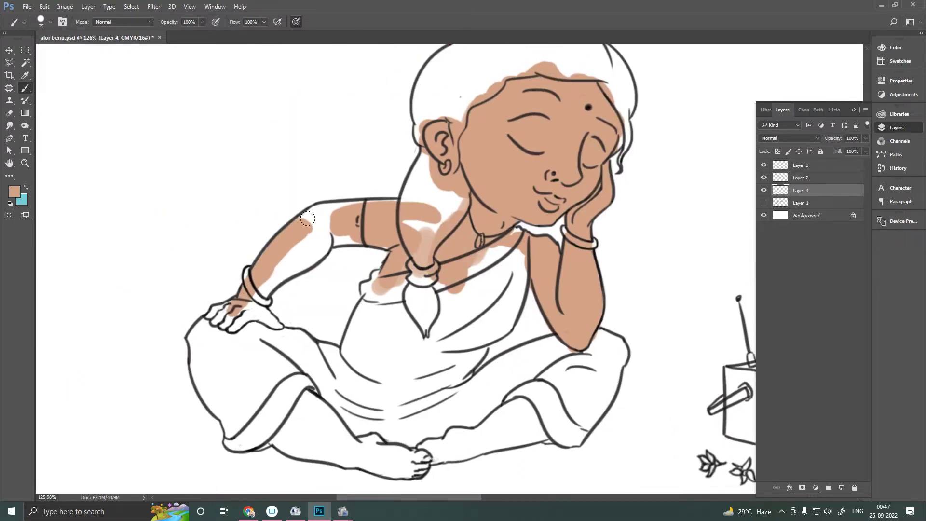
scroll(289, 260, up, 5)
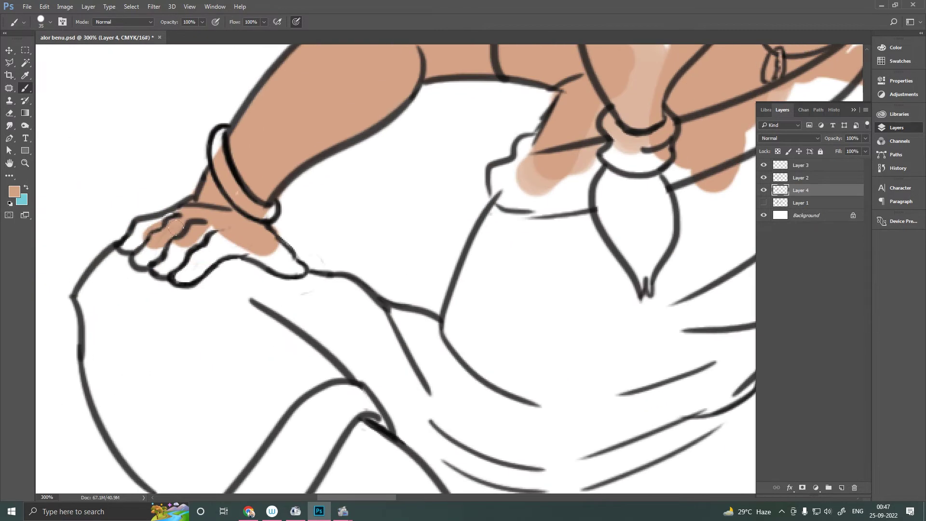
- With a smaller brush, fill the fingers and lower arm with skin tone
key(bracketleft)
key(bracketleft)
key(bracketleft)
drag(193, 241, 287, 263)
scroll(171, 221, right, 5)
scroll(175, 201, down, 3)
mouse_move(295, 222)
mouse_down()
mouse_move(385, 190)
mouse_move(528, 100)
mouse_move(603, 190)
mouse_up()
mouse_move(362, 229)
mouse_down()
mouse_move(335, 243)
mouse_move(542, 192)
mouse_move(414, 178)
mouse_move(497, 199)
mouse_move(581, 174)
mouse_move(533, 100)
mouse_move(559, 164)
mouse_up()
- With a larger brush, fill the forearm gap, hand and upper arm with skin colour
key(bracketright)
key(bracketright)
key(bracketright)
mouse_move(89, 188)
mouse_down()
mouse_move(237, 231)
mouse_move(189, 249)
mouse_up()
scroll(189, 250, left, 5)
scroll(190, 249, up, 1)
mouse_move(110, 217)
mouse_down()
mouse_move(145, 202)
mouse_move(206, 241)
mouse_move(265, 203)
mouse_move(175, 133)
mouse_up()
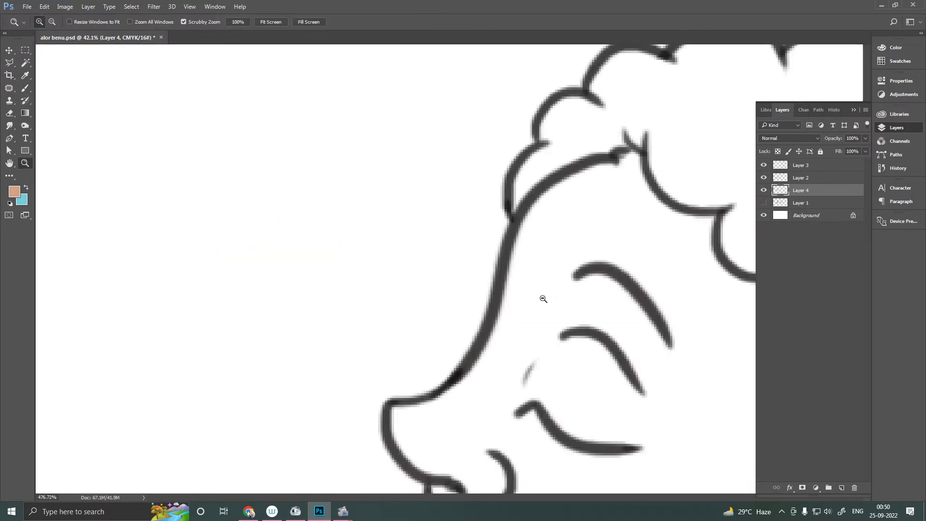
- Confirm a new skin colour and paint the boy's face, forehead, nose, neck and shoulder
click(658, 183)
key(b)
mouse_move(243, 161)
mouse_down()
mouse_move(289, 217)
mouse_move(385, 290)
mouse_up()
scroll(388, 176, down, 2)
drag(388, 177, 339, 244)
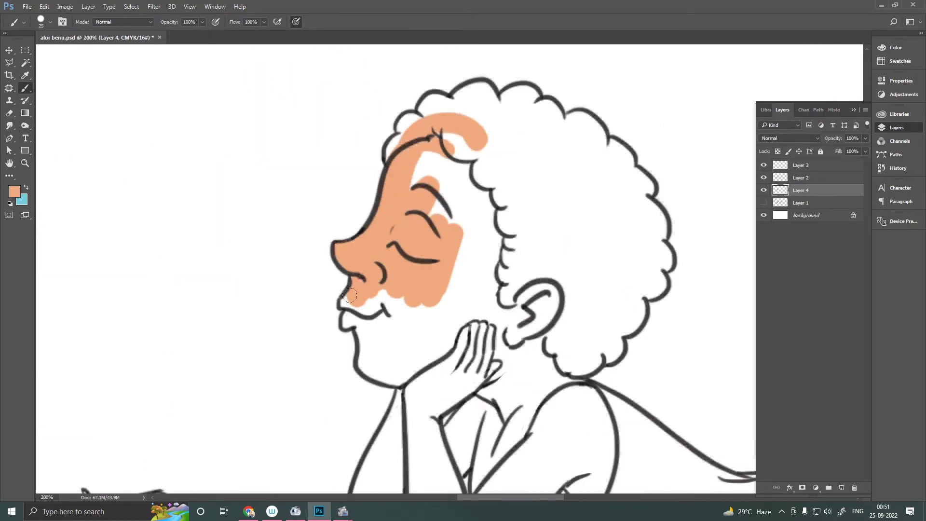
mouse_move(360, 322)
mouse_down()
mouse_move(425, 319)
mouse_move(502, 251)
mouse_up()
scroll(483, 270, down, 3)
mouse_move(462, 183)
mouse_down()
mouse_move(405, 226)
mouse_move(448, 250)
mouse_move(410, 193)
mouse_move(386, 241)
mouse_move(376, 294)
mouse_move(293, 332)
mouse_move(378, 415)
mouse_move(434, 270)
mouse_move(538, 236)
mouse_move(510, 275)
mouse_up()
- Fill the boy's lower leg, calf and foot with skin colour, erasing overspill
scroll(510, 275, right, 10)
scroll(510, 275, down, 2)
mouse_move(331, 219)
mouse_down()
mouse_move(458, 203)
mouse_move(515, 126)
mouse_move(611, 106)
mouse_up()
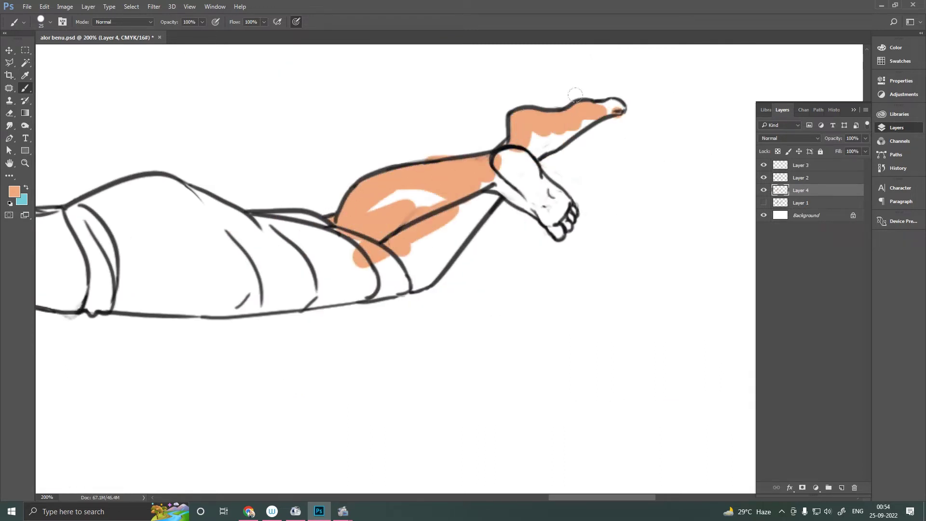
key(ctrl+plus)
drag(414, 261, 540, 135)
mouse_move(337, 159)
mouse_down()
mouse_move(560, 142)
mouse_move(622, 207)
mouse_up()
scroll(578, 202, up, 3)
scroll(579, 202, right, 3)
key(e)
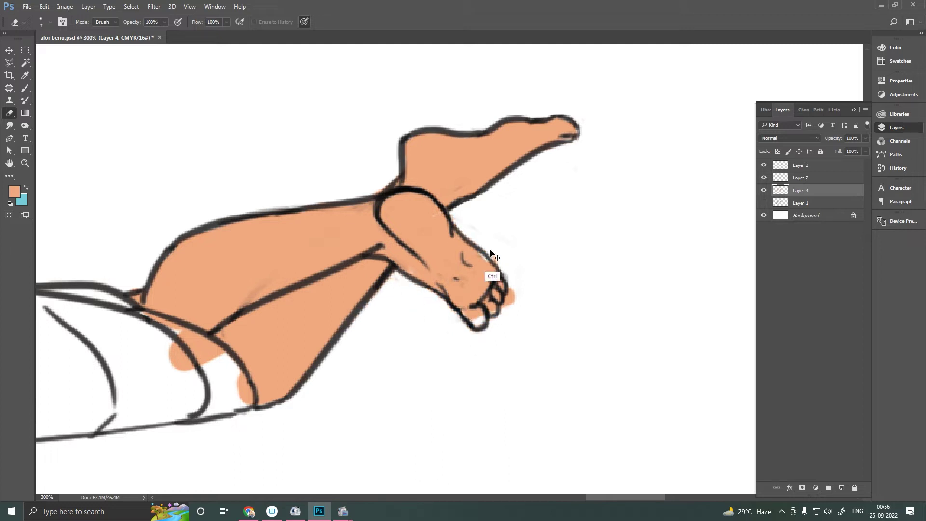
key(b)
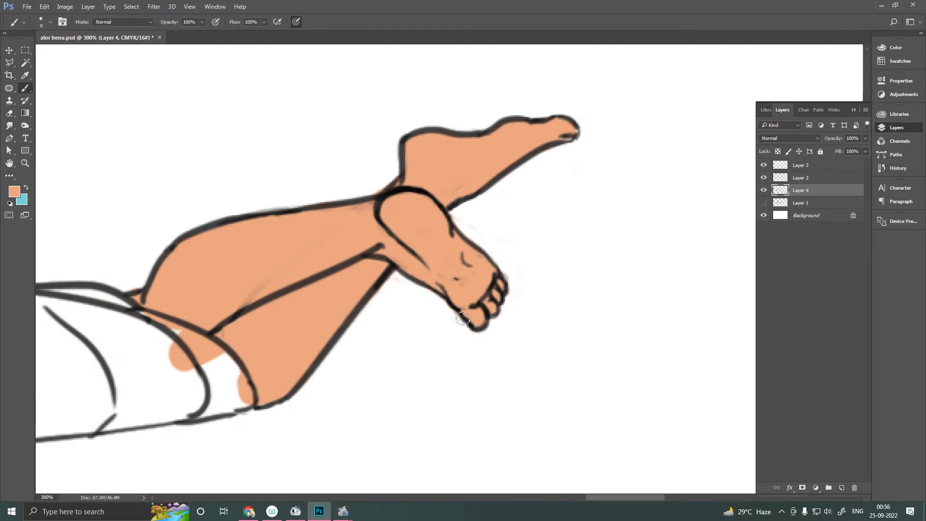
- Fit the drawing on screen and set dark brown as the paint colour
key(ctrl+0)
click(14, 191)
click(657, 182)
scroll(270, 241, up, 5)
- Paint dark brown over the girl's crown, hairline and around her ear
mouse_move(270, 285)
mouse_down()
mouse_move(323, 284)
mouse_move(429, 316)
mouse_move(453, 367)
mouse_up()
mouse_move(207, 193)
mouse_down()
mouse_move(366, 159)
mouse_move(299, 270)
mouse_up()
drag(290, 202, 373, 231)
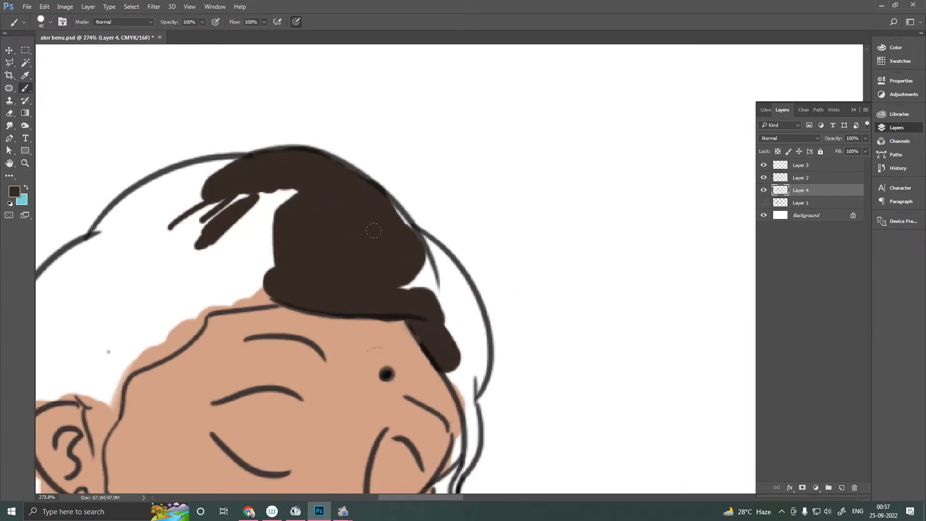
scroll(374, 231, down, 3)
key(bracketleft)
key(bracketleft)
key(bracketleft)
drag(108, 166, 216, 98)
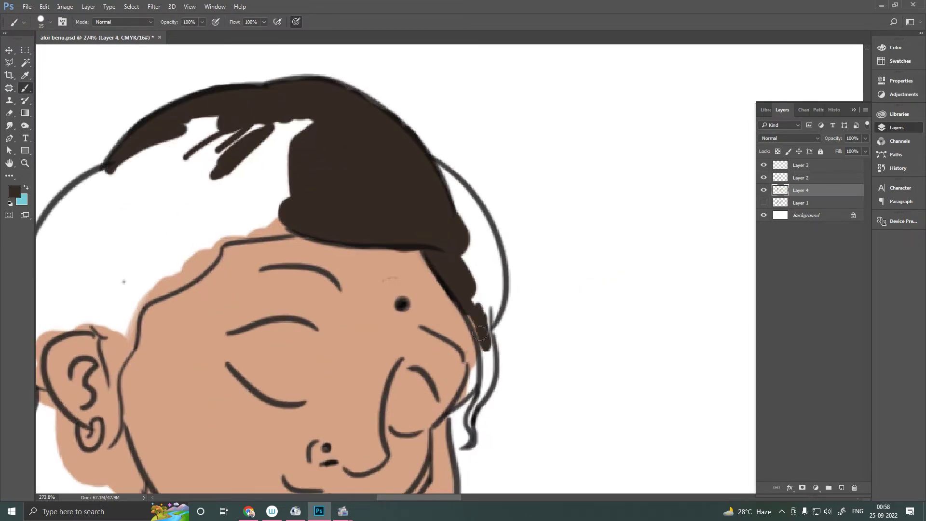
drag(480, 333, 480, 229)
drag(485, 314, 461, 202)
mouse_move(294, 208)
mouse_down()
mouse_move(131, 299)
mouse_move(271, 189)
mouse_move(276, 272)
mouse_move(278, 215)
mouse_up()
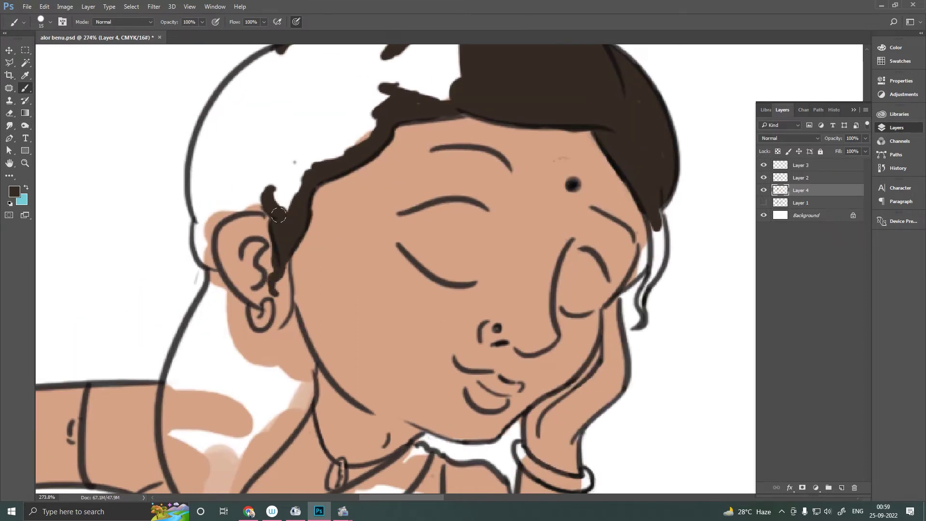
mouse_move(280, 266)
mouse_down()
mouse_move(289, 193)
mouse_move(212, 261)
mouse_up()
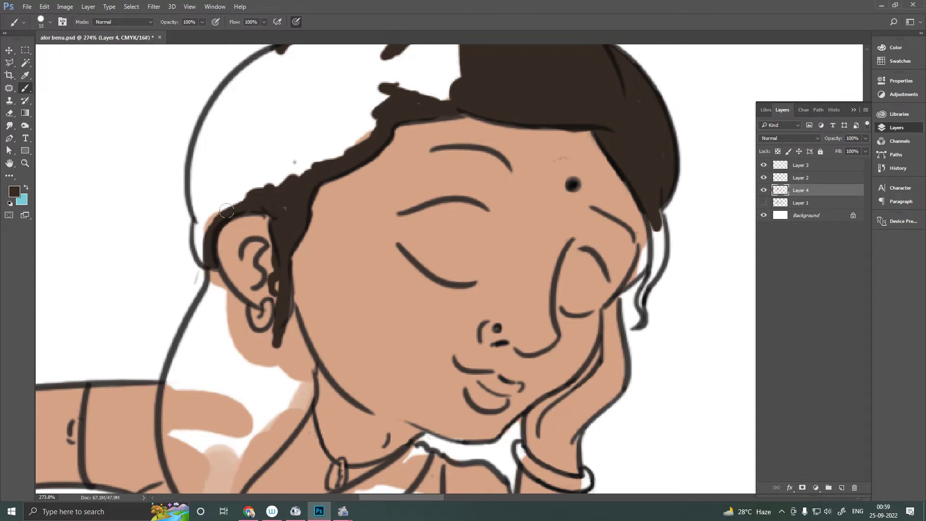
- Fill the remaining top-left hair and white gaps so the hair is solid brown
scroll(289, 241, up, 3)
drag(290, 145, 221, 222)
key(bracketright)
key(bracketright)
key(bracketright)
mouse_move(413, 198)
mouse_down()
mouse_move(434, 121)
mouse_move(221, 232)
mouse_move(279, 330)
mouse_up()
scroll(253, 355, down, 4)
- Paint the braid strands down the neck, filling the braid solid brown to the knot
drag(282, 268, 295, 192)
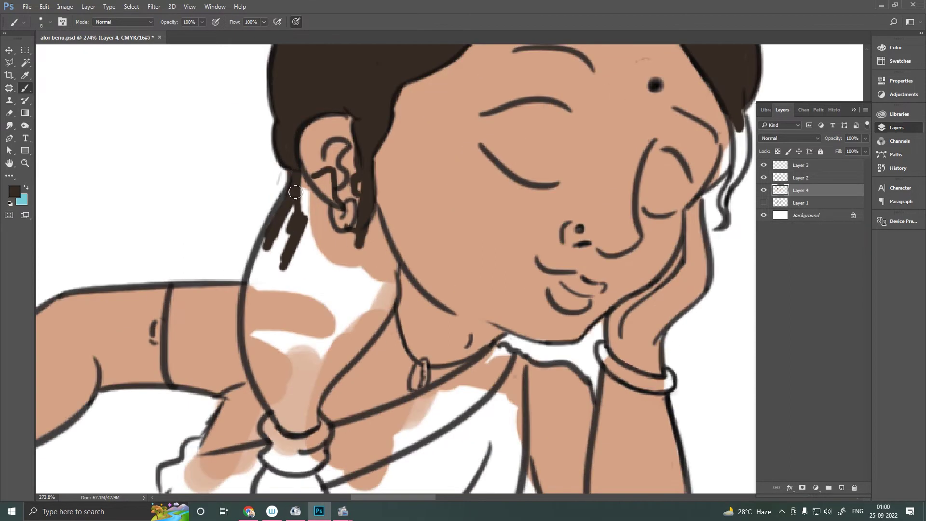
drag(252, 369, 289, 246)
drag(376, 210, 398, 309)
drag(401, 275, 313, 424)
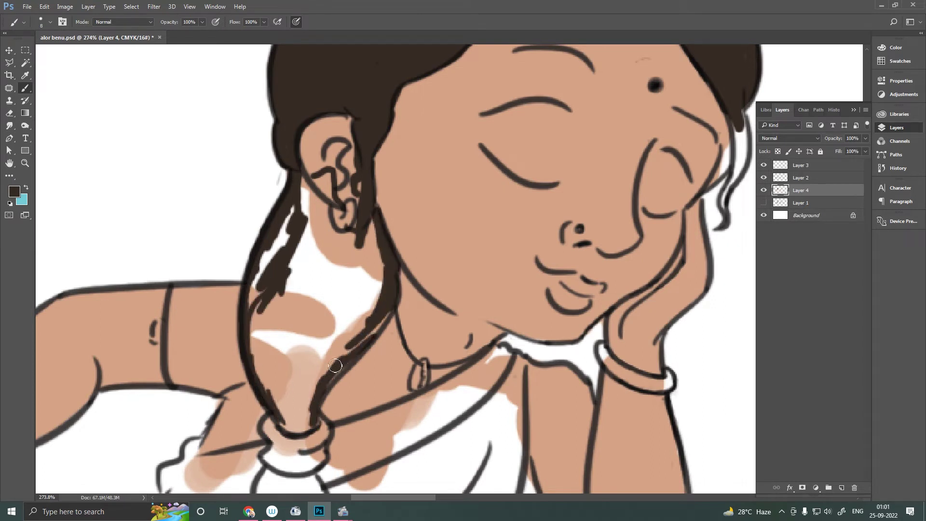
mouse_move(384, 314)
mouse_down()
mouse_move(299, 425)
mouse_move(309, 188)
mouse_move(377, 270)
mouse_move(314, 200)
mouse_move(256, 306)
mouse_move(275, 376)
mouse_move(332, 331)
mouse_up()
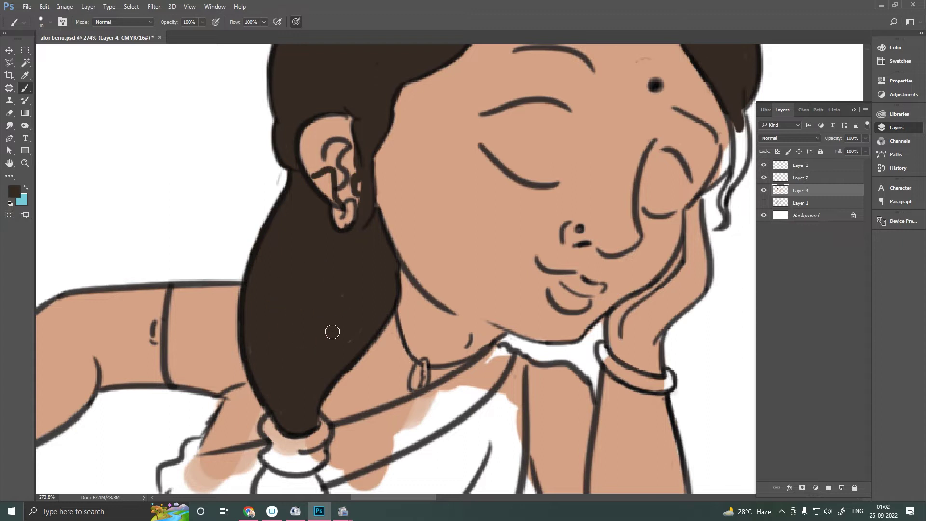
scroll(336, 277, down, 5)
- Fill the braid tail below the knot with dark hair brown
alt+click(345, 143)
drag(294, 227, 321, 258)
drag(290, 227, 285, 261)
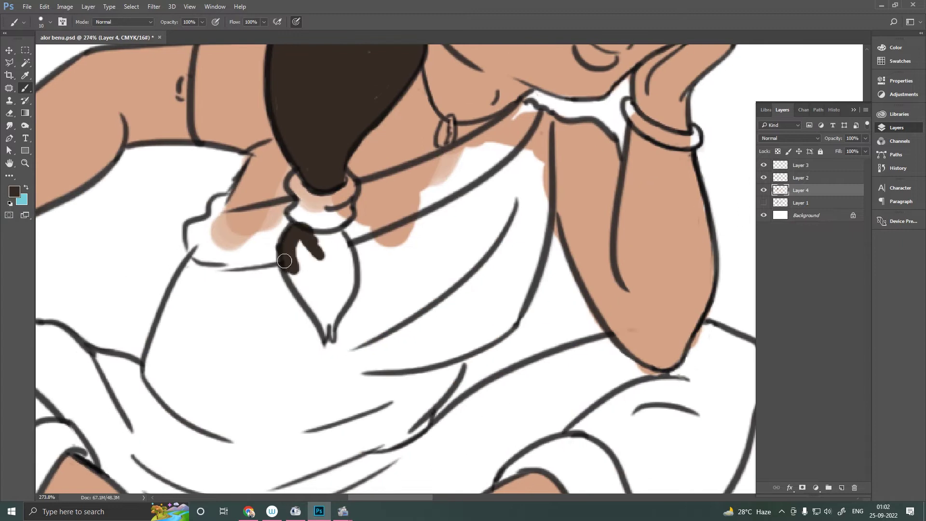
drag(344, 235, 337, 299)
mouse_move(303, 241)
mouse_down()
mouse_move(324, 262)
mouse_move(618, 188)
mouse_up()
- Pick a light grey and paint the bangles with it
click(14, 191)
click(455, 236)
click(444, 200)
key(Return)
drag(231, 118, 242, 163)
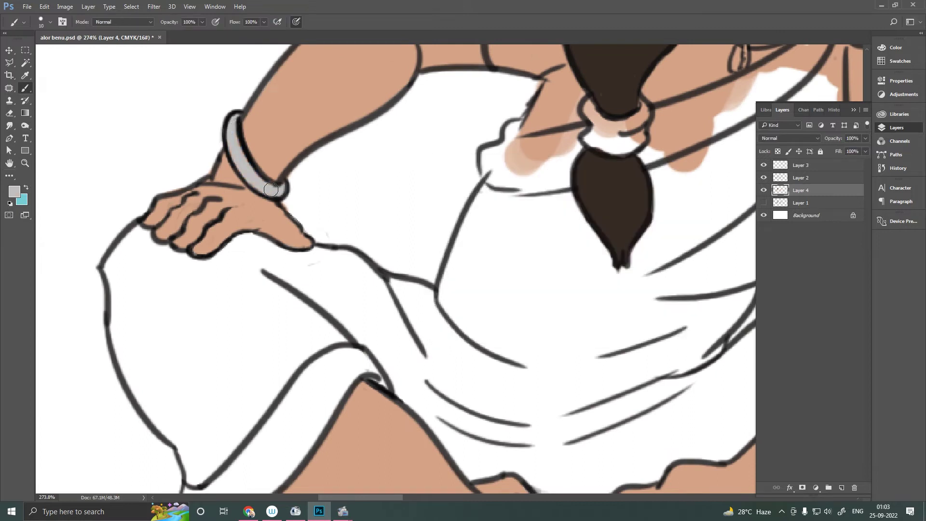
scroll(447, 170, right, 10)
scroll(337, 217, left, 8)
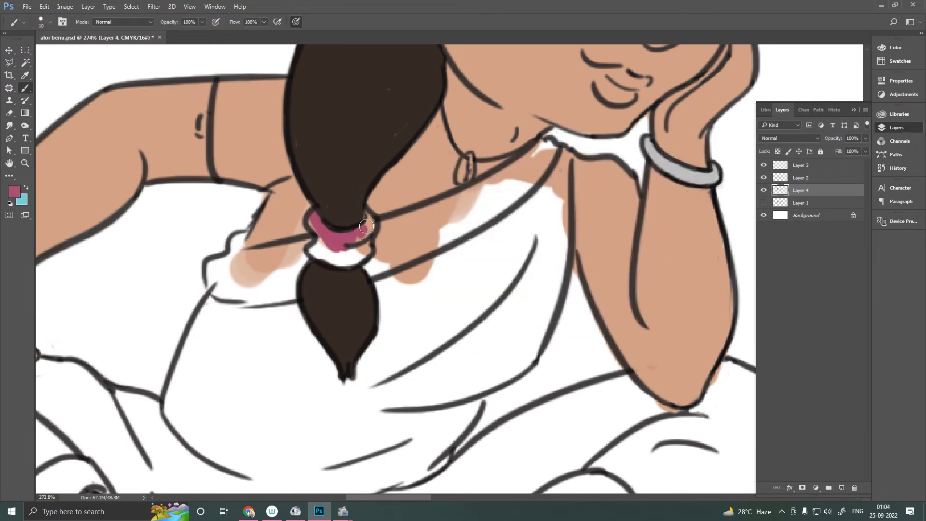
- Choose a pink-red shade and paint the girl's lips
alt+click(352, 192)
scroll(372, 192, up, 3)
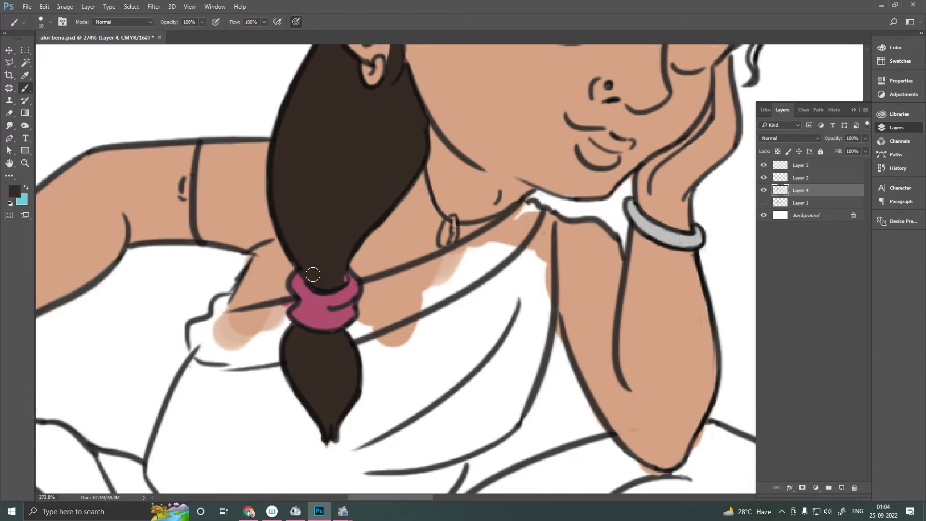
scroll(336, 327, up, 5)
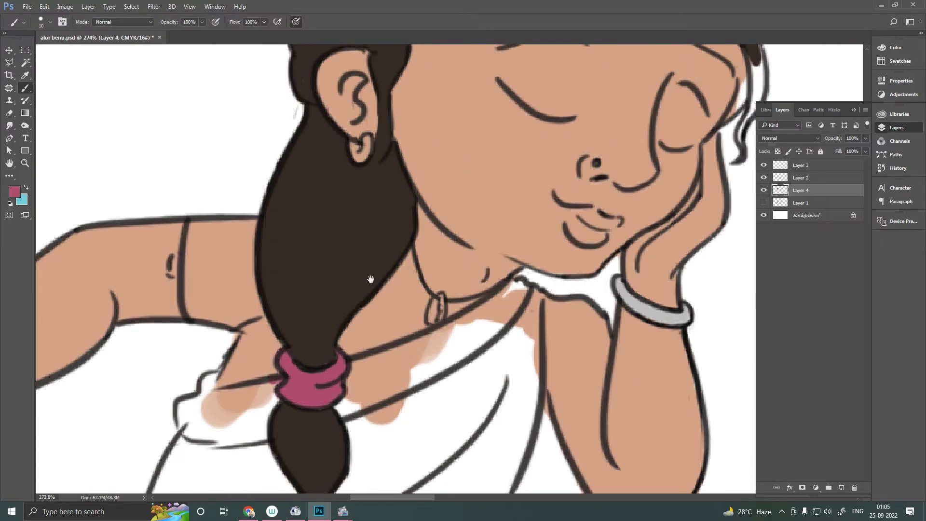
click(14, 191)
click(521, 216)
key(Return)
key(b)
drag(542, 285, 596, 293)
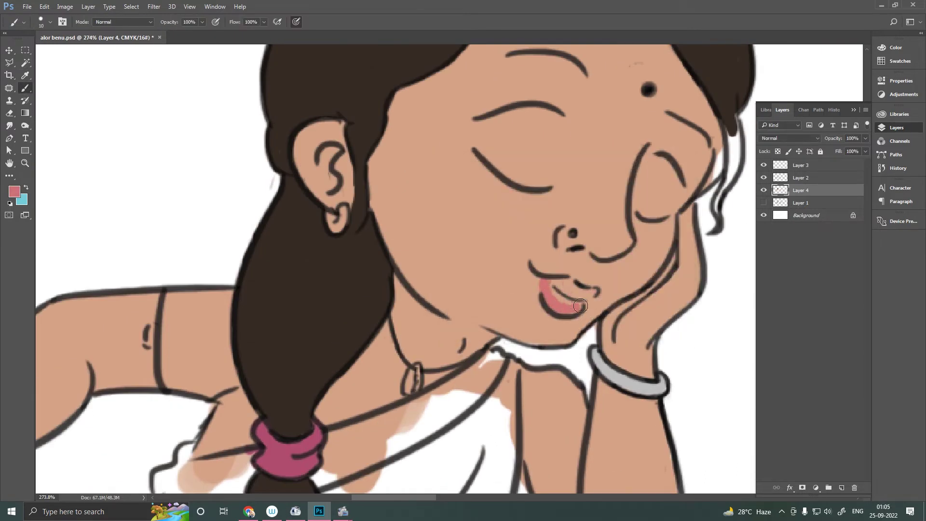
scroll(567, 297, down, 5)
scroll(566, 297, down, 5)
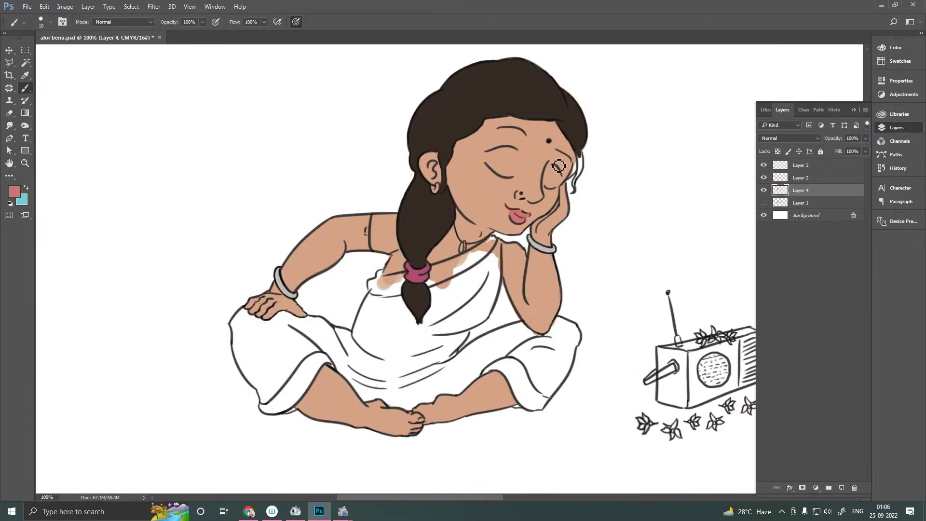
- Sample the dark-brown hair colour and paint a hair strand along the cheek
alt+click(583, 167)
scroll(452, 405, up, 5)
drag(527, 282, 564, 227)
drag(543, 303, 593, 252)
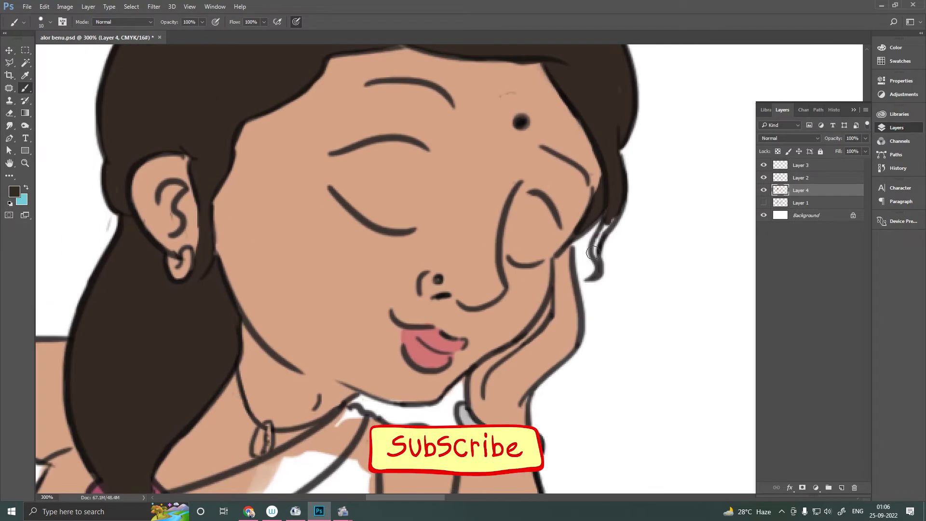
scroll(596, 252, down, 3)
scroll(597, 253, down, 5)
- Sample the hair-tie pink, then choose orange as the earring colour
key(i)
click(14, 192)
click(457, 199)
key(Return)
key(b)
click(14, 191)
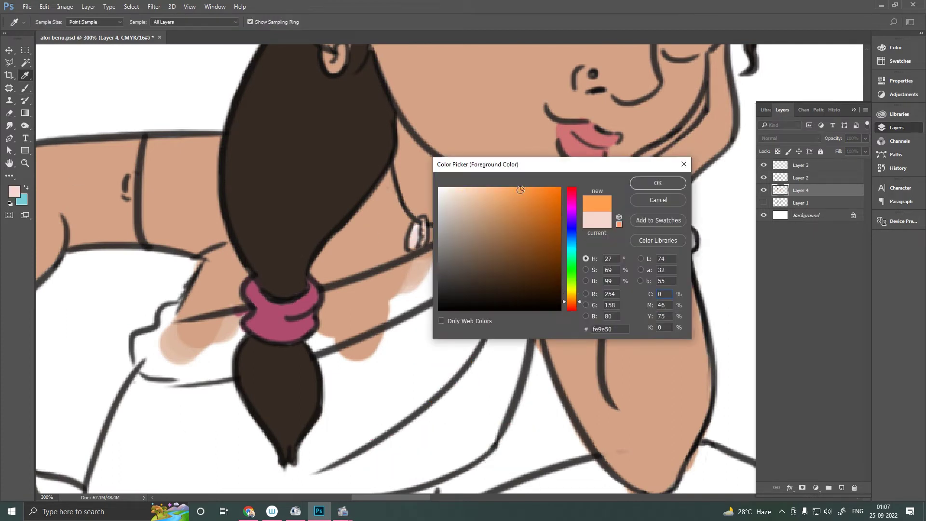
click(521, 198)
key(Return)
scroll(341, 144, up, 2)
scroll(339, 151, down, 2)
- Choose a light blue and paint the sari drape and skirt down to the feet
key(i)
click(14, 192)
click(462, 203)
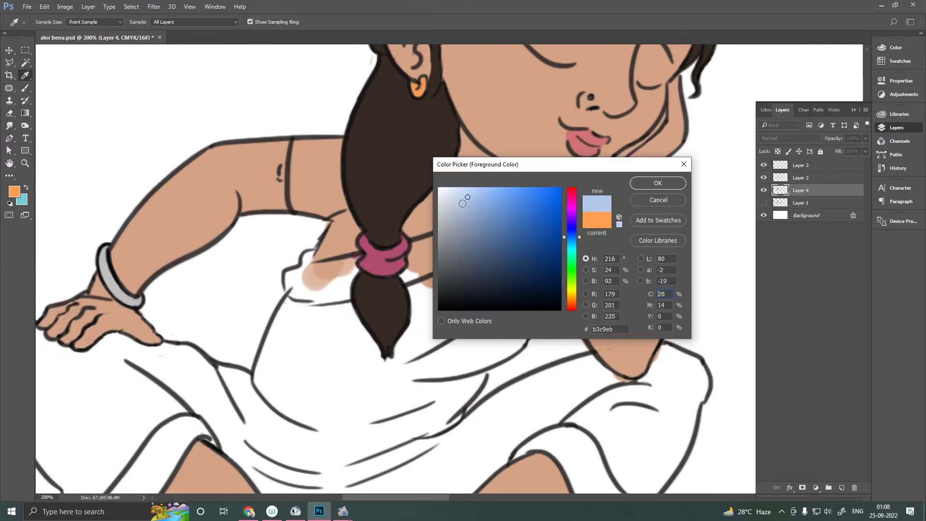
key(Return)
key(b)
mouse_move(482, 289)
mouse_down()
mouse_move(535, 232)
mouse_move(434, 377)
mouse_up()
mouse_move(410, 434)
mouse_down()
mouse_move(516, 213)
mouse_move(415, 363)
mouse_up()
drag(386, 280, 280, 400)
drag(284, 299, 154, 357)
drag(231, 434, 313, 366)
drag(311, 419, 342, 340)
mouse_move(414, 227)
mouse_down()
mouse_move(342, 331)
mouse_move(405, 337)
mouse_move(168, 275)
mouse_up()
mouse_move(232, 342)
mouse_down()
mouse_move(338, 424)
mouse_move(423, 405)
mouse_up()
- Cover the remaining white cloth patches and leg outline with light blue
scroll(423, 405, up, 3)
drag(424, 309, 569, 275)
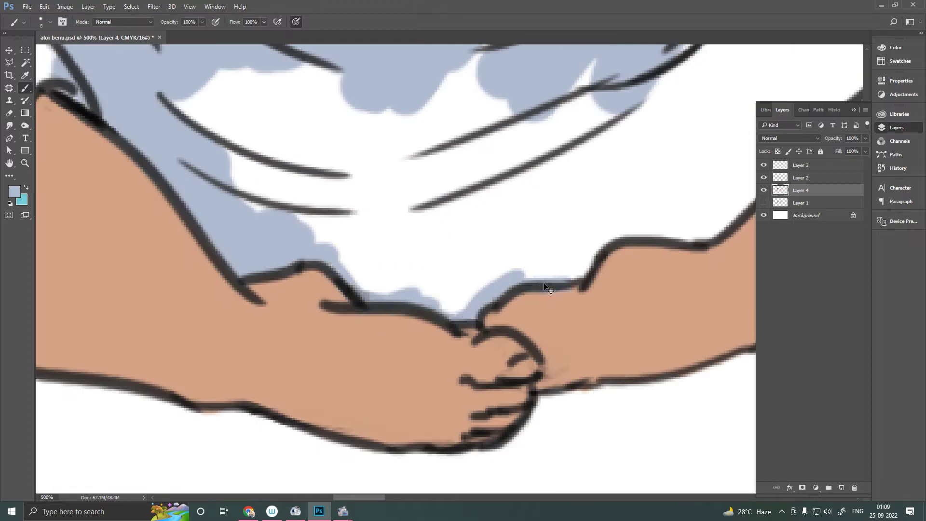
scroll(447, 259, up, 2)
drag(448, 259, 525, 154)
drag(564, 107, 424, 231)
mouse_move(627, 91)
mouse_down()
mouse_move(357, 212)
mouse_move(603, 159)
mouse_up()
scroll(314, 219, up, 2)
drag(145, 193, 362, 313)
drag(203, 193, 483, 145)
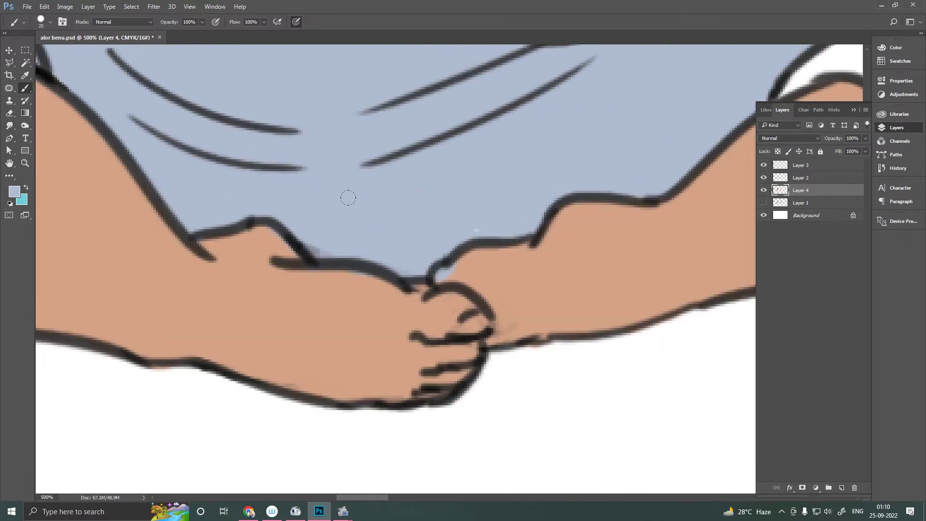
- Switch between Layer 3 and Layer 4, swap colours, and view the whole picture
click(801, 165)
key(e)
key(b)
alt+click(496, 280)
key(alt+bracketleft)
key(ctrl+0)
scroll(449, 231, up, 5)
- Paint the cloth by the left hand and the right sleeve light blue
alt+click(289, 241)
drag(202, 183, 144, 241)
mouse_move(77, 169)
mouse_down()
mouse_move(50, 202)
mouse_move(106, 367)
mouse_move(118, 265)
mouse_move(177, 227)
mouse_up()
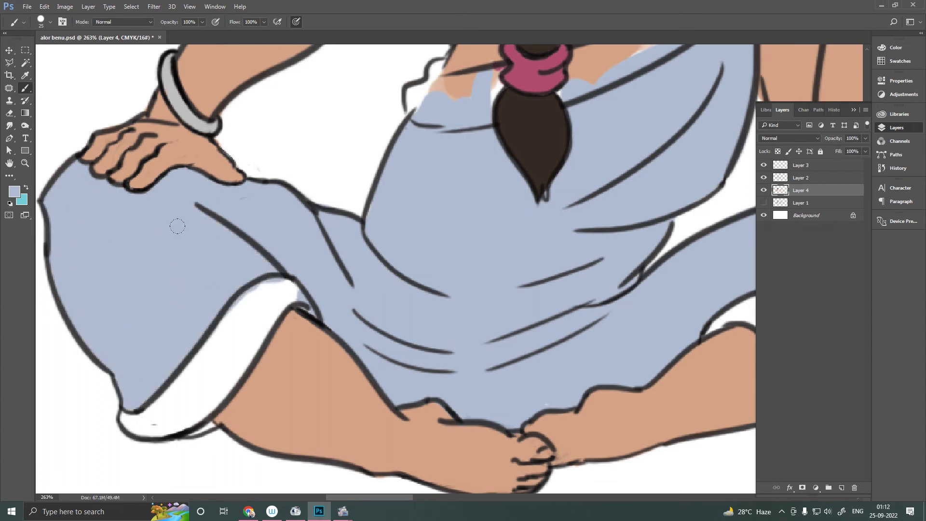
drag(434, 270, 174, 205)
mouse_move(630, 238)
mouse_down()
mouse_move(627, 319)
mouse_move(700, 145)
mouse_up()
drag(699, 217, 637, 217)
drag(603, 174, 627, 290)
mouse_move(509, 229)
mouse_down()
mouse_move(550, 216)
mouse_move(724, 260)
mouse_up()
- Pick a dark teal and paint the first border strokes along the hem
click(14, 191)
drag(545, 241, 502, 262)
click(645, 182)
mouse_move(150, 328)
mouse_down()
mouse_move(190, 264)
mouse_move(387, 230)
mouse_up()
mouse_move(217, 369)
mouse_down()
mouse_move(386, 242)
mouse_move(246, 347)
mouse_up()
- Redo the teal sleeve hem, undoing misplaced strokes, and fill its inside teal
key(ctrl+z)
mouse_move(328, 226)
mouse_down()
mouse_move(243, 357)
mouse_move(304, 330)
mouse_up()
key(ctrl+z)
drag(376, 246, 289, 337)
drag(227, 366, 271, 337)
drag(752, 328, 286, 226)
mouse_move(307, 165)
mouse_down()
mouse_move(422, 145)
mouse_move(480, 222)
mouse_up()
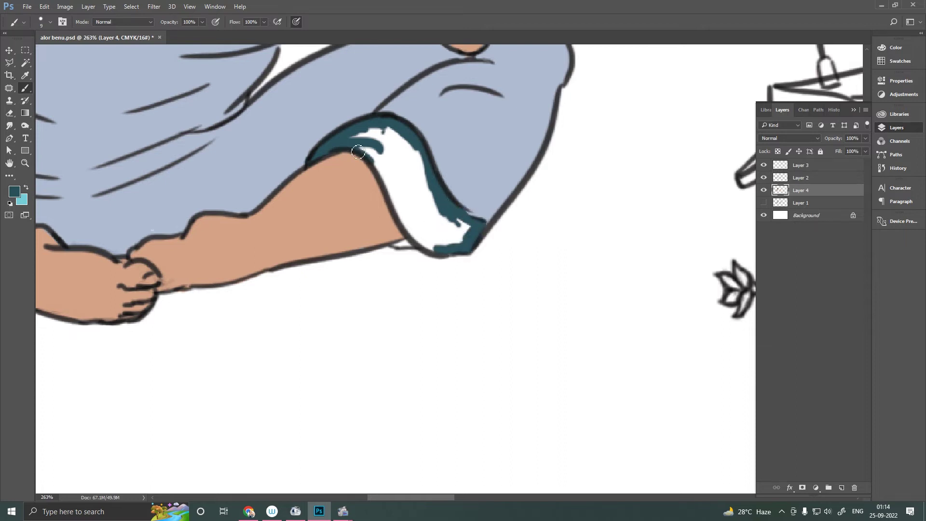
drag(416, 236, 372, 138)
mouse_move(424, 193)
mouse_down()
mouse_move(465, 229)
mouse_move(434, 443)
mouse_up()
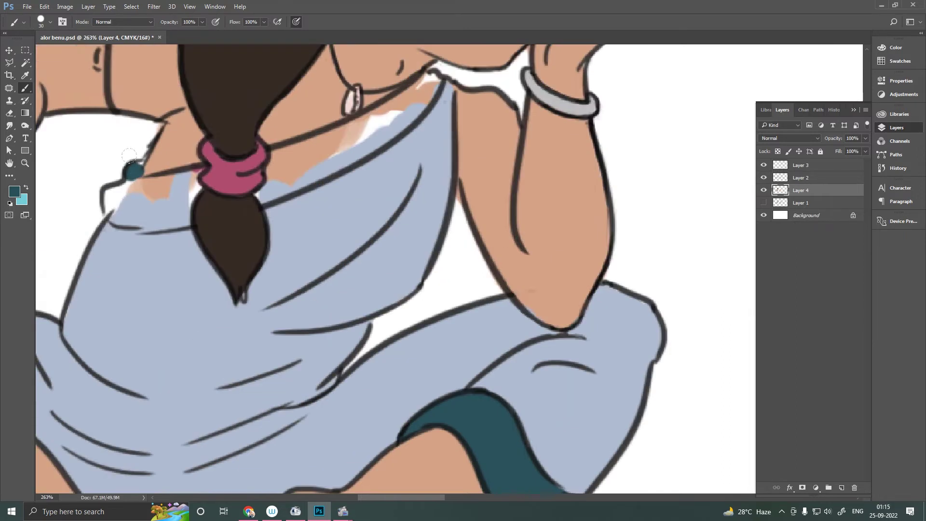
- Paint teal along the collar, the gap by the hair, and around the pink hair tie
scroll(390, 128, up, 3)
drag(390, 129, 415, 227)
drag(376, 160, 472, 140)
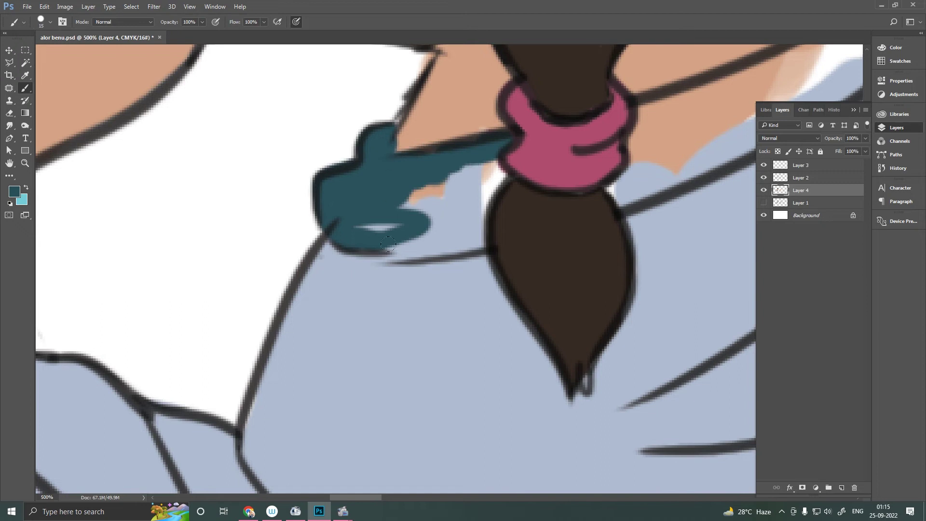
drag(388, 245, 482, 183)
drag(420, 203, 463, 251)
drag(666, 124, 591, 134)
drag(579, 120, 546, 211)
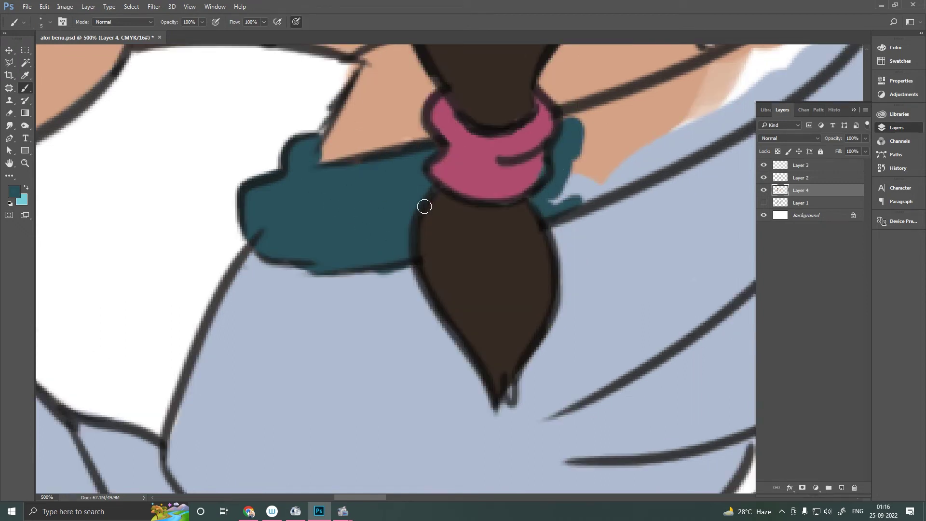
- Fill the shoulder band teal and cover its light patches
scroll(425, 279, up, 1)
drag(472, 144, 453, 180)
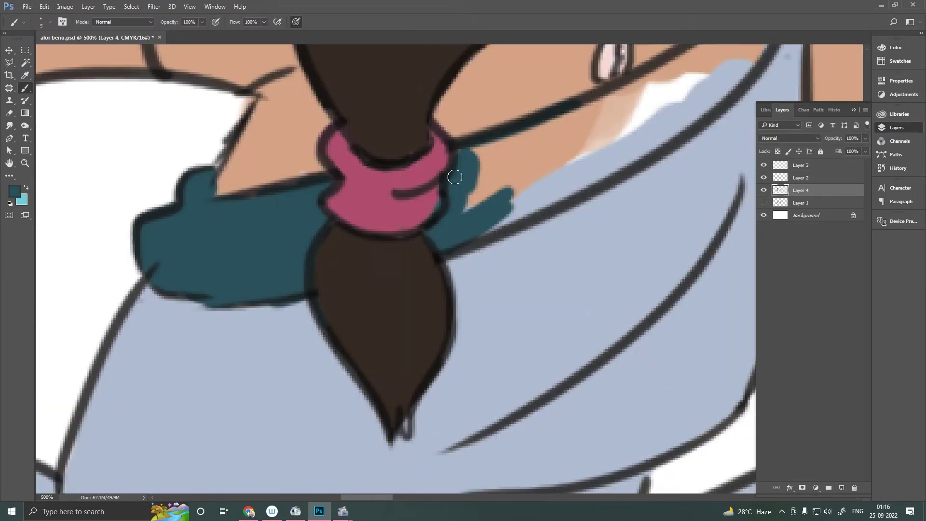
drag(603, 174, 448, 238)
drag(733, 73, 478, 150)
drag(477, 193, 632, 96)
- On Layer 2, add a thin black outline along the band edge
key(alt+bracketright)
click(10, 203)
key(bracketleft)
key(bracketleft)
key(bracketleft)
drag(363, 184, 382, 190)
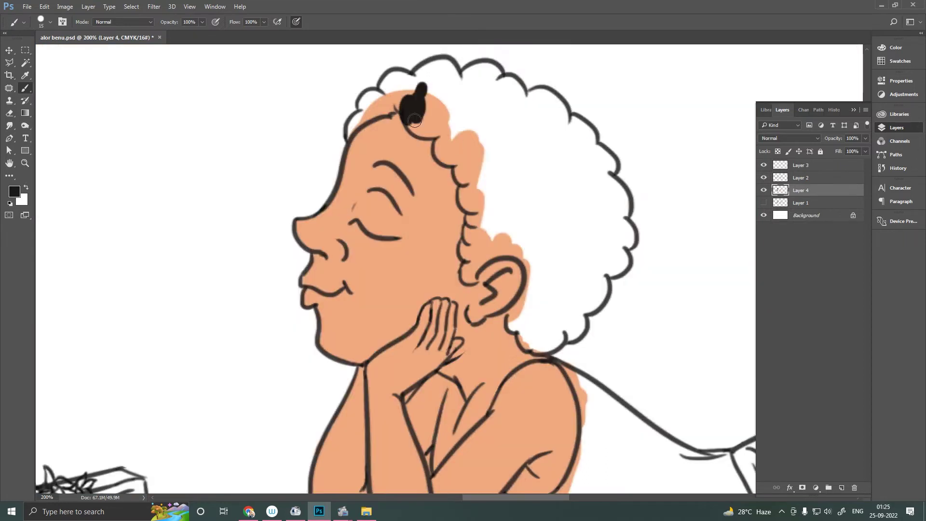
- Outline the boy's curly hair, ear and neck in thick black
scroll(415, 121, up, 2)
drag(414, 126, 441, 205)
scroll(441, 205, down, 3)
mouse_move(453, 149)
mouse_down()
mouse_move(435, 216)
mouse_move(523, 227)
mouse_move(511, 359)
mouse_move(622, 391)
mouse_up()
drag(535, 202, 556, 244)
- Extend the black curls along the forehead and fill the hair solid black
scroll(557, 244, up, 2)
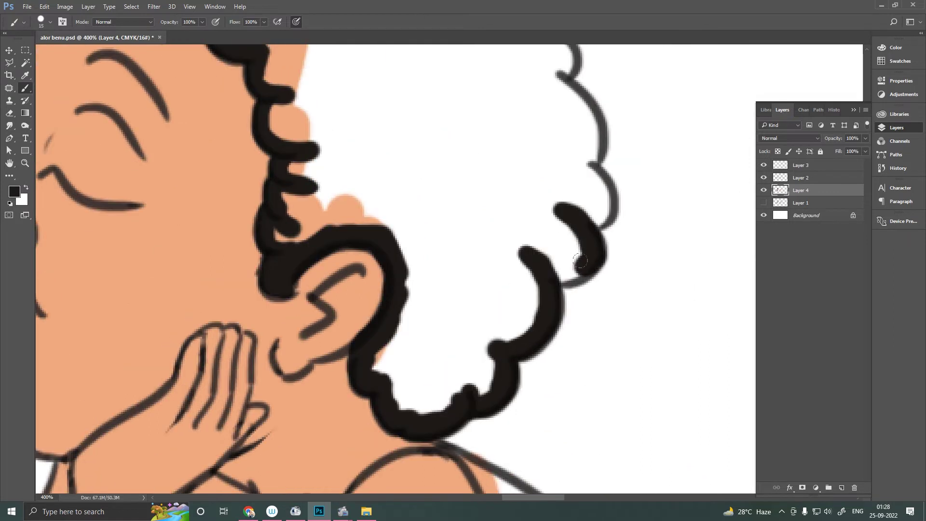
scroll(557, 244, up, 3)
mouse_move(540, 419)
mouse_down()
mouse_move(509, 219)
mouse_move(252, 104)
mouse_move(222, 120)
mouse_up()
scroll(393, 161, left, 4)
drag(214, 202, 367, 106)
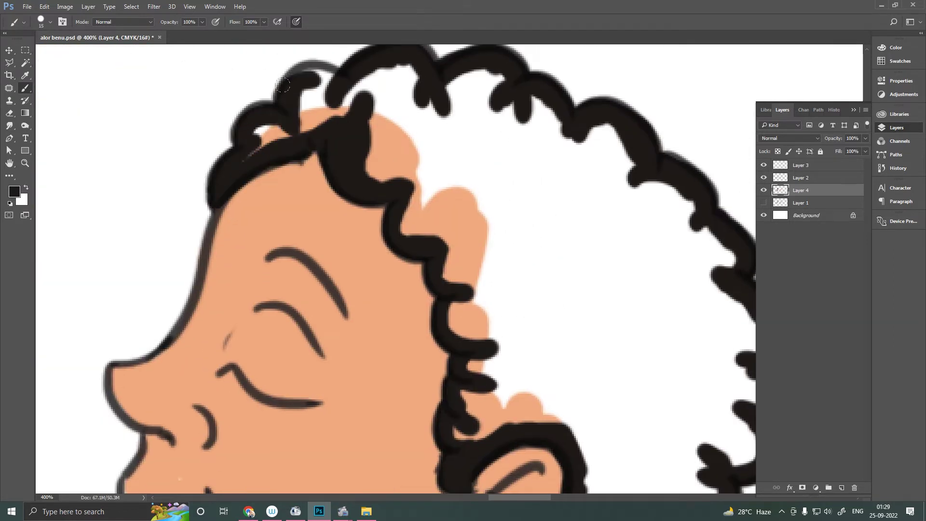
scroll(366, 106, up, 2)
drag(434, 169, 533, 221)
- Pick a grey and paint the white gaps on the boy's shirt
scroll(560, 237, down, 1)
scroll(560, 237, down, 3)
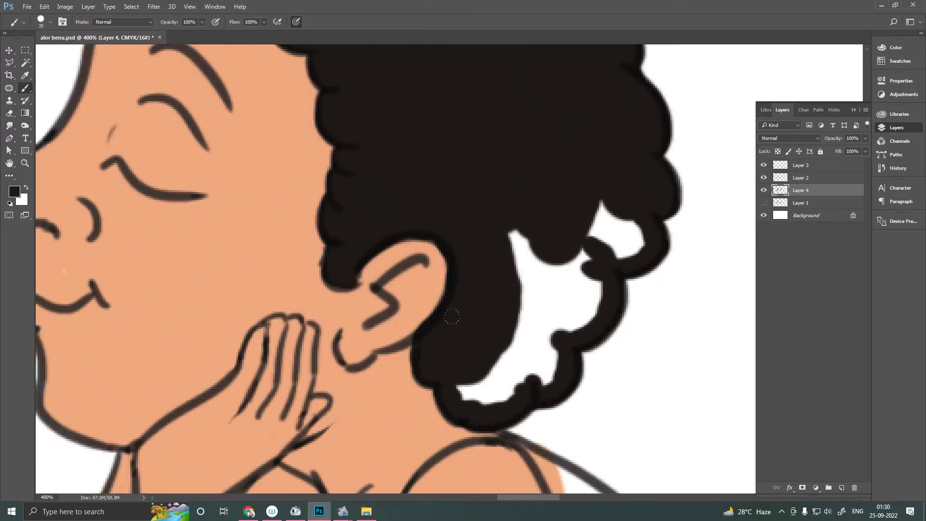
scroll(415, 241, down, 5)
alt+click(415, 241)
drag(413, 242, 482, 289)
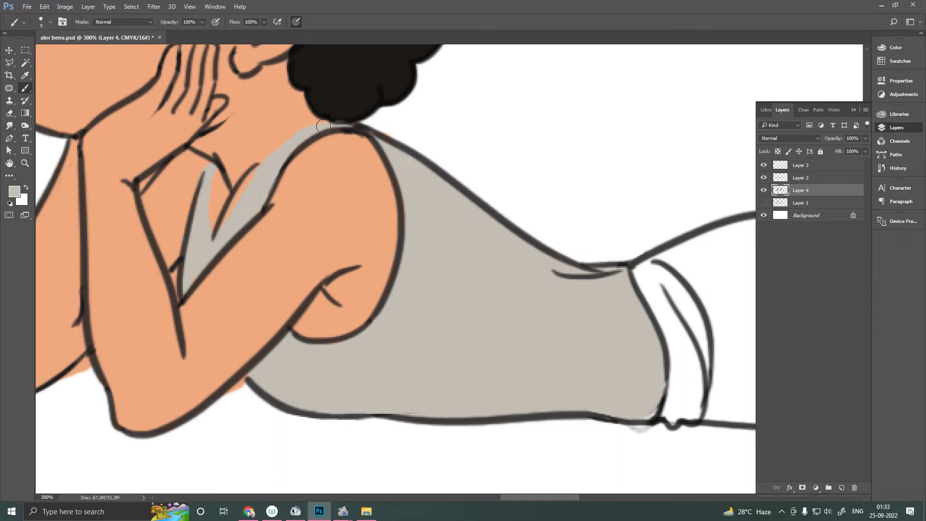
- Sample the skin, choose a pale yellow, and shade the sleeve cuff
key(i)
click(140, 300)
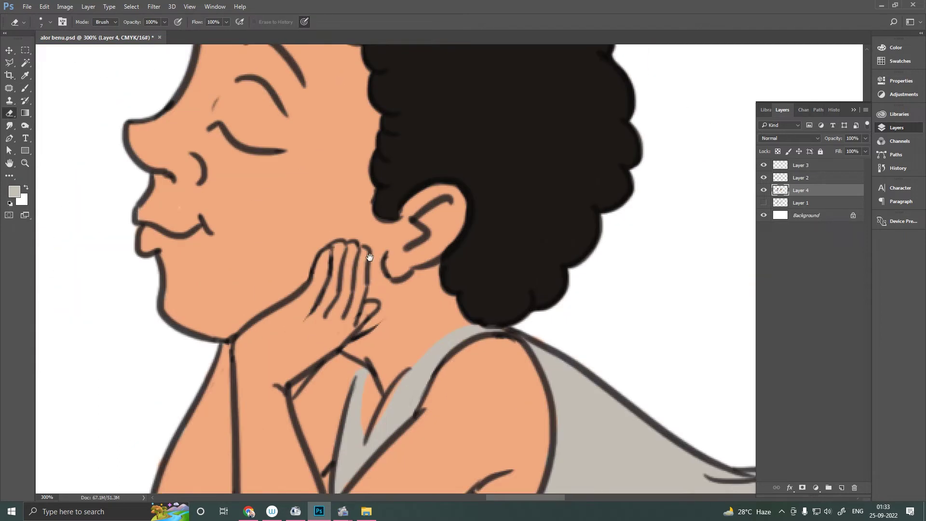
click(15, 192)
click(494, 195)
click(657, 182)
key(b)
drag(366, 226, 381, 309)
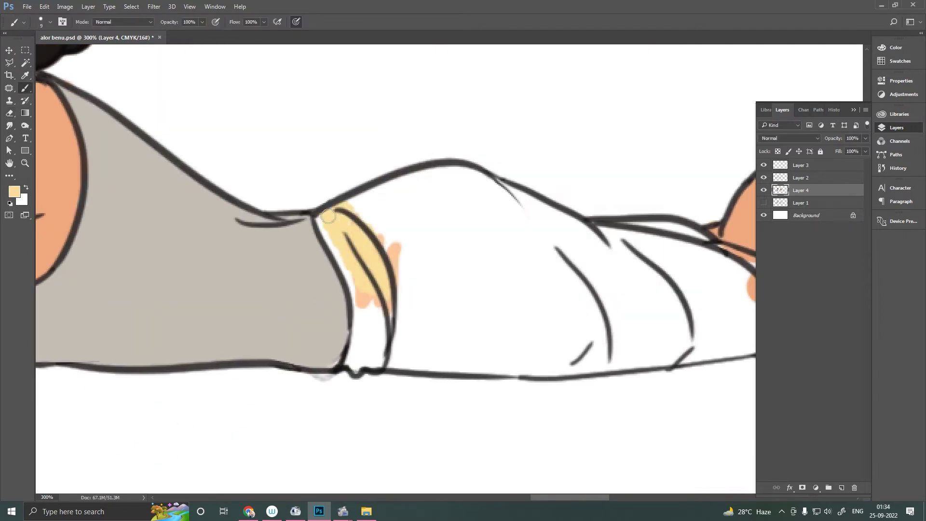
- Switch to a lighter cream and shade the sleeve cuff, top and bottom edges
click(15, 191)
click(658, 183)
mouse_move(391, 231)
mouse_down()
mouse_move(351, 346)
mouse_move(530, 203)
mouse_up()
drag(723, 270, 564, 193)
mouse_move(593, 251)
mouse_down()
mouse_move(387, 296)
mouse_move(548, 235)
mouse_move(314, 159)
mouse_move(355, 258)
mouse_move(637, 234)
mouse_up()
- Darken the sleeve cuff with dark grey and paint the whole radio body brown
scroll(507, 231, down, 5)
scroll(600, 368, up, 3)
mouse_move(602, 357)
mouse_down()
mouse_move(600, 401)
mouse_move(622, 393)
mouse_up()
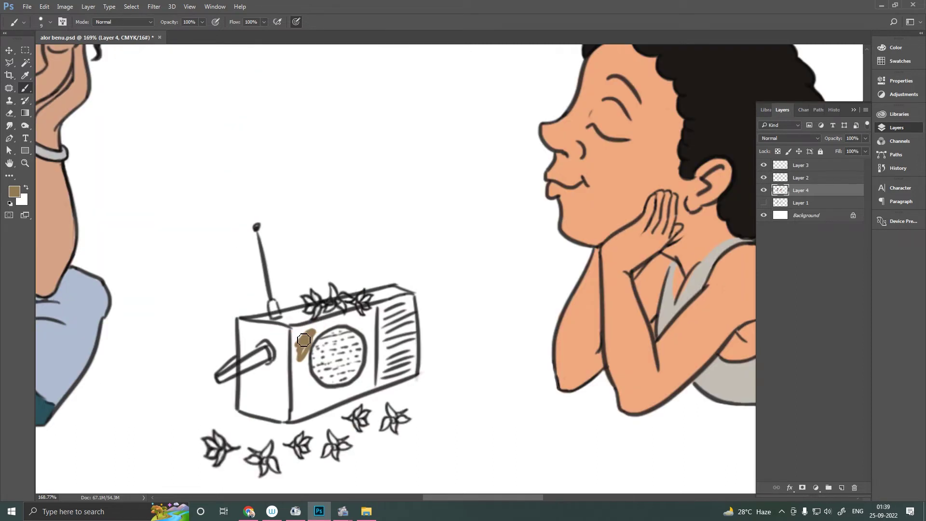
drag(289, 309, 251, 381)
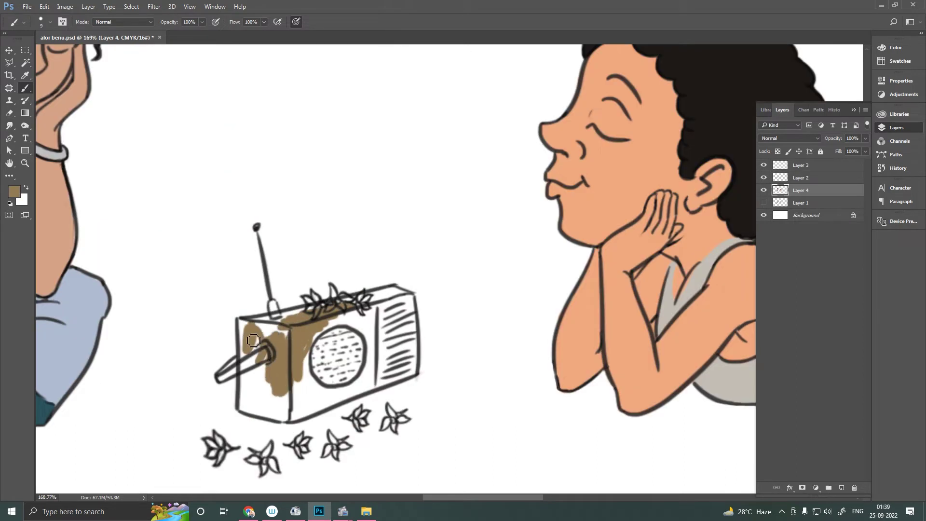
scroll(159, 306, up, 3)
mouse_move(333, 323)
mouse_down()
mouse_move(338, 455)
mouse_move(376, 318)
mouse_move(348, 443)
mouse_move(569, 251)
mouse_move(615, 251)
mouse_up()
scroll(615, 251, down, 2)
mouse_move(482, 298)
mouse_down()
mouse_move(660, 337)
mouse_move(661, 217)
mouse_up()
- Paint the round speaker and side panel grey and the handle dark brown
mouse_move(555, 270)
mouse_down()
mouse_move(501, 247)
mouse_move(535, 308)
mouse_up()
mouse_move(622, 164)
mouse_down()
mouse_move(641, 289)
mouse_move(626, 230)
mouse_up()
mouse_move(338, 289)
mouse_down()
mouse_move(410, 251)
mouse_move(414, 265)
mouse_up()
- Erase the old grille lines from the side panel on the line-art layer
click(801, 177)
key(e)
drag(623, 183, 622, 198)
mouse_move(613, 290)
mouse_down()
mouse_move(666, 193)
mouse_move(646, 279)
mouse_up()
- Draw a tuning dial line with tick marks across the top of the grey panel
key(d)
key(b)
mouse_move(670, 193)
mouse_down()
mouse_move(605, 211)
mouse_move(670, 193)
mouse_up()
key(ctrl+z)
drag(607, 181, 669, 166)
drag(608, 202, 631, 200)
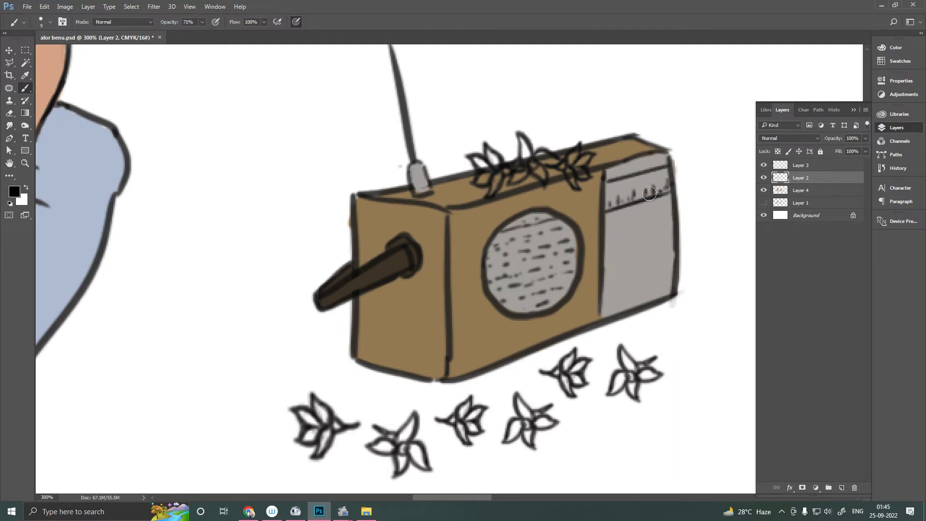
scroll(636, 287, up, 2)
- Draw a small knob on the grey panel, then duplicate and enlarge a copy
key(bracketleft)
key(bracketleft)
key(bracketleft)
mouse_move(487, 230)
mouse_down()
mouse_move(496, 265)
mouse_move(545, 227)
mouse_move(551, 239)
mouse_move(533, 224)
mouse_move(566, 202)
mouse_move(537, 244)
mouse_up()
key(ctrl+j)
key(ctrl+t)
right_click(581, 234)
key(Escape)
key(Return)
key(e)
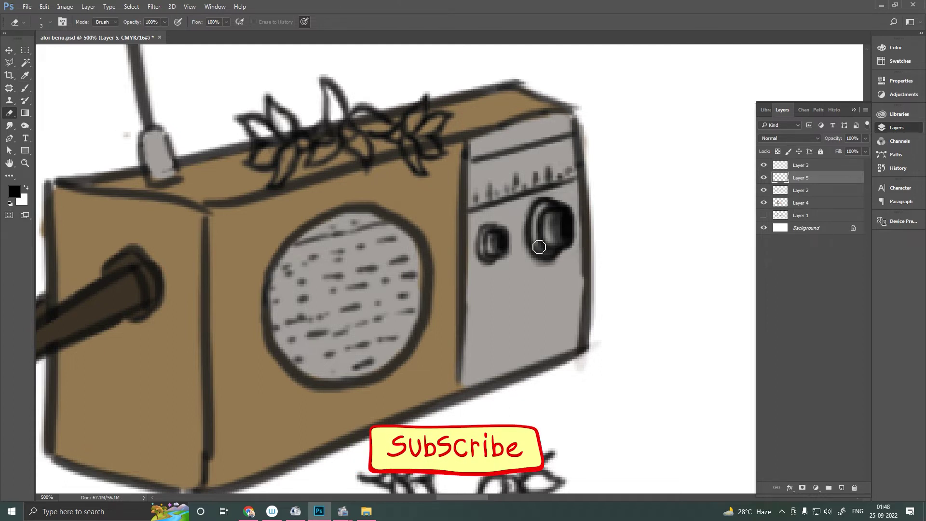
- Replace the small knob with a scaled copy of the large knob and merge into the line art
drag(543, 212, 554, 232)
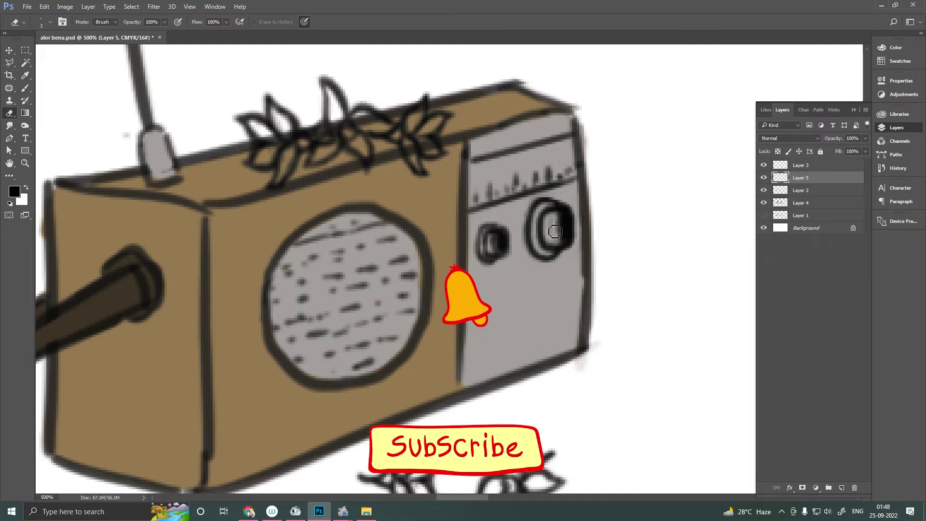
ctrl+click(496, 246)
drag(494, 232, 496, 253)
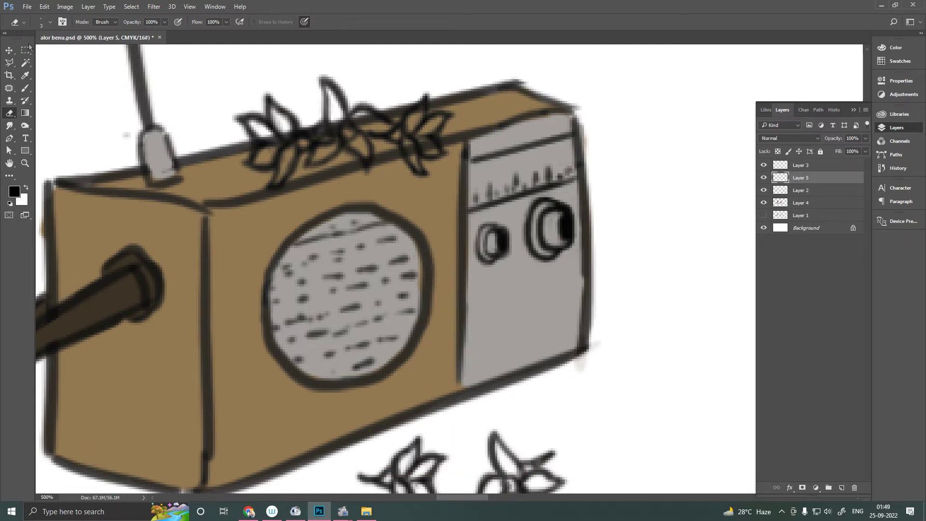
key(l)
click(800, 178)
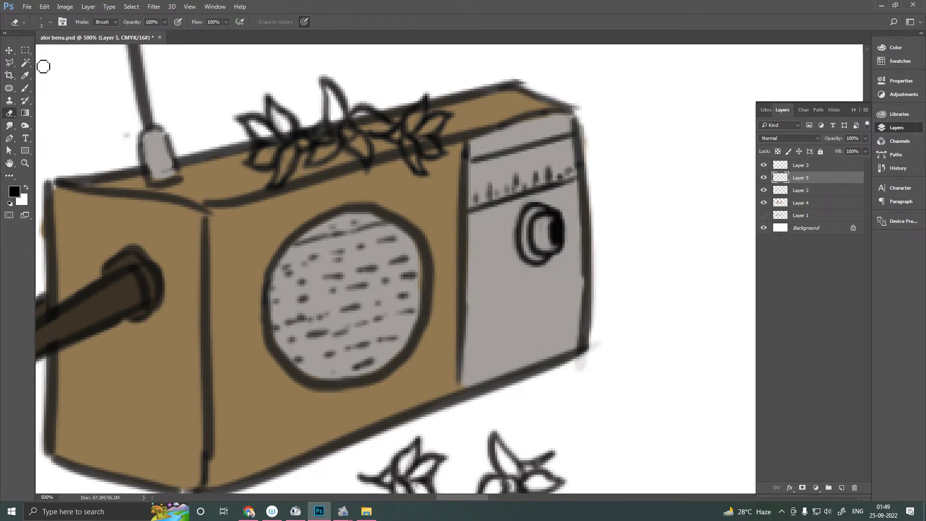
key(ctrl+j)
drag(550, 236, 497, 246)
key(ctrl+t)
drag(581, 200, 571, 207)
key(Return)
key(ctrl+e)
key(ctrl+e)
- Brush a ribbed grille strip of vertical stripes along the panel bottom
key(b)
drag(581, 321, 463, 355)
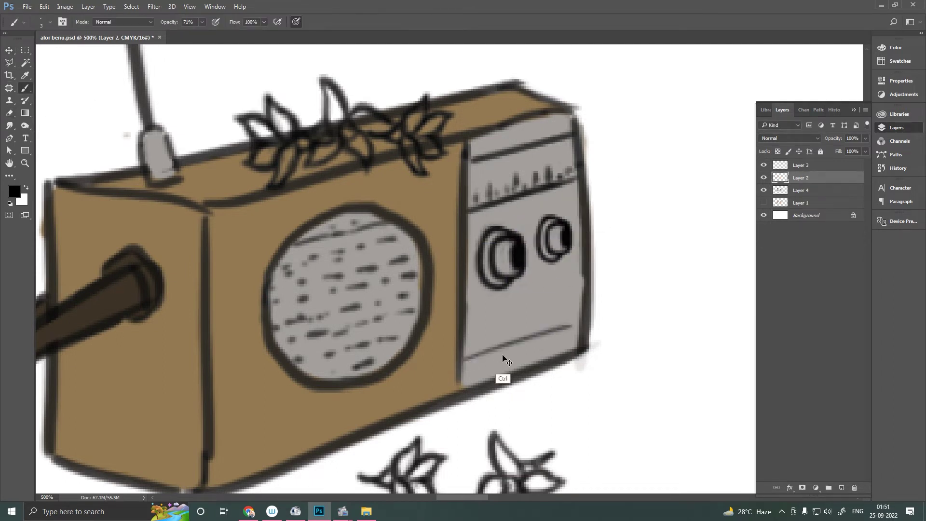
mouse_move(584, 311)
mouse_down()
mouse_move(465, 347)
mouse_move(475, 381)
mouse_up()
mouse_move(486, 352)
mouse_down()
mouse_move(486, 378)
mouse_move(500, 376)
mouse_up()
mouse_move(511, 347)
mouse_down()
mouse_move(511, 373)
mouse_move(541, 341)
mouse_up()
drag(548, 364, 550, 339)
drag(557, 361, 566, 333)
drag(573, 356, 574, 329)
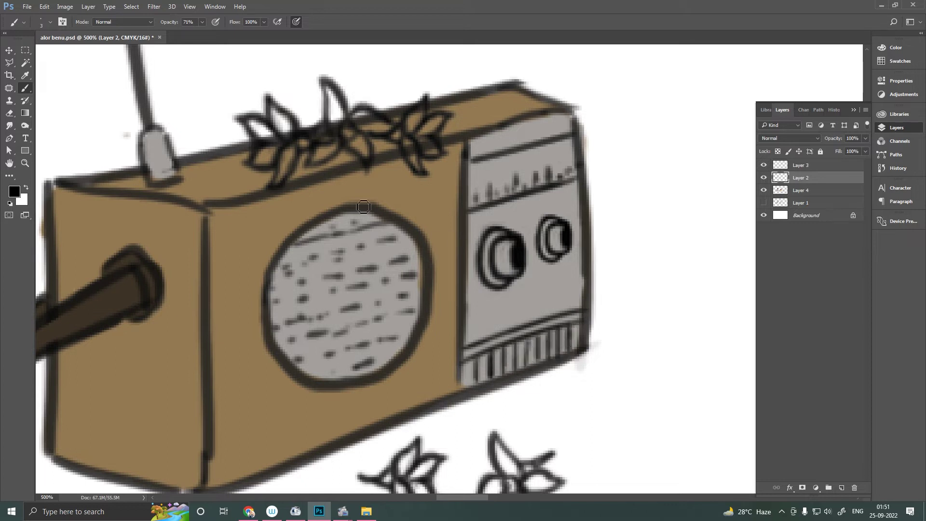
- Draw a straight-lined inset border frame around the round speaker
drag(224, 227, 437, 170)
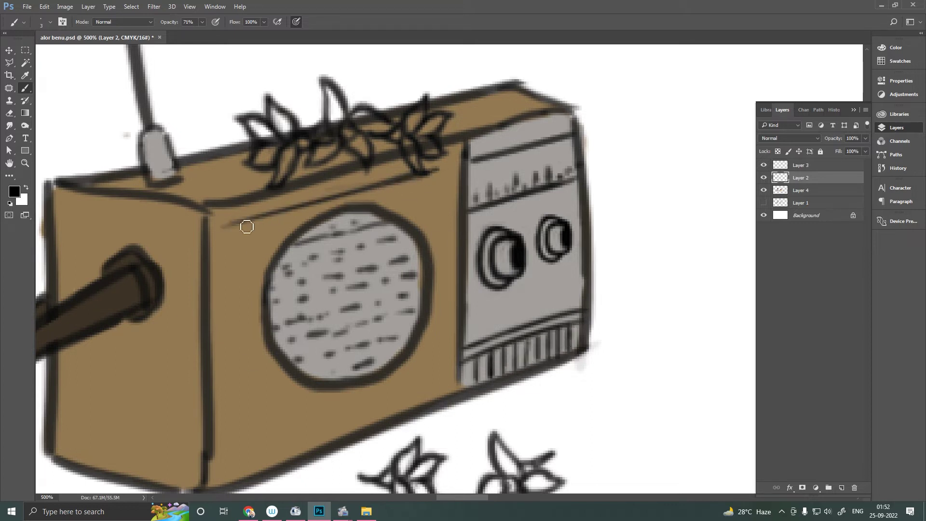
shift+click(441, 370)
click(225, 225)
shift+click(224, 427)
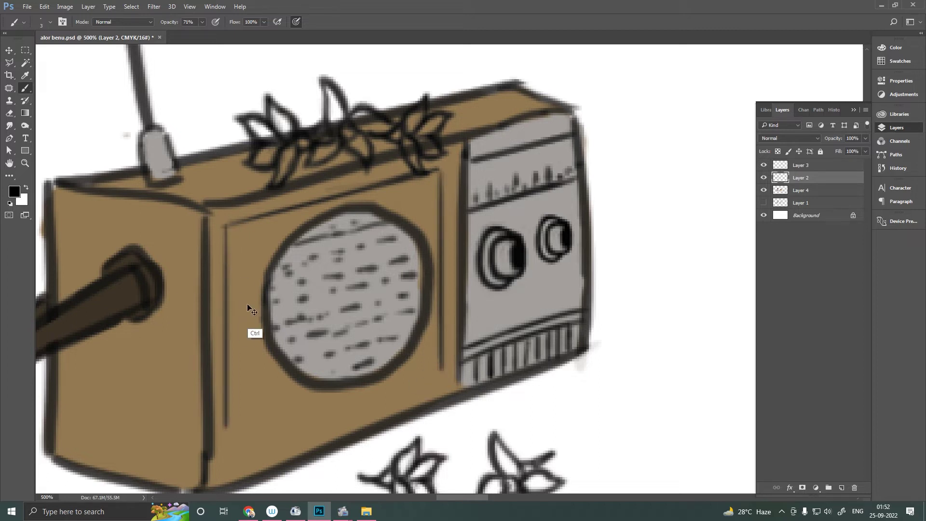
key(ctrl+z)
click(246, 223)
shift+click(246, 430)
shift+click(457, 359)
key(e)
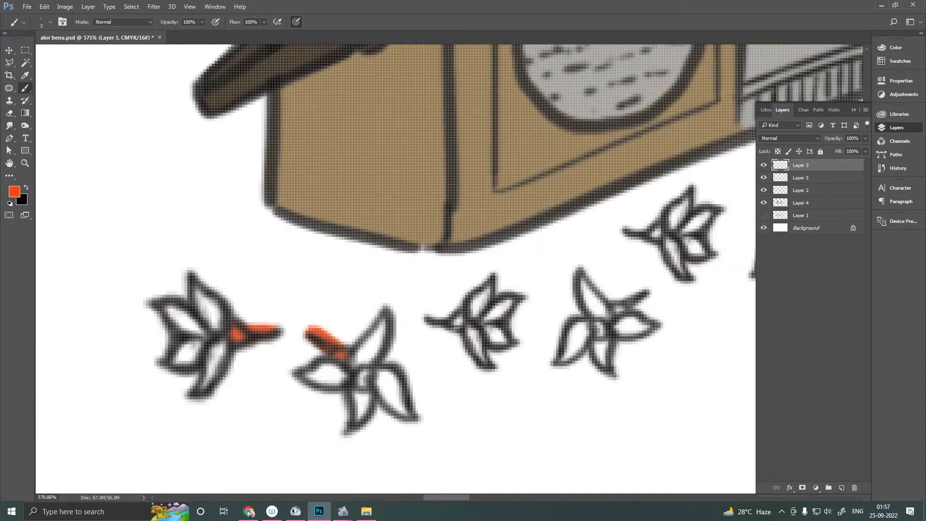
- Add orange strokes to the flowers and hide the black line art
drag(457, 321, 427, 318)
drag(636, 303, 612, 309)
drag(666, 227, 622, 233)
scroll(432, 166, up, 10)
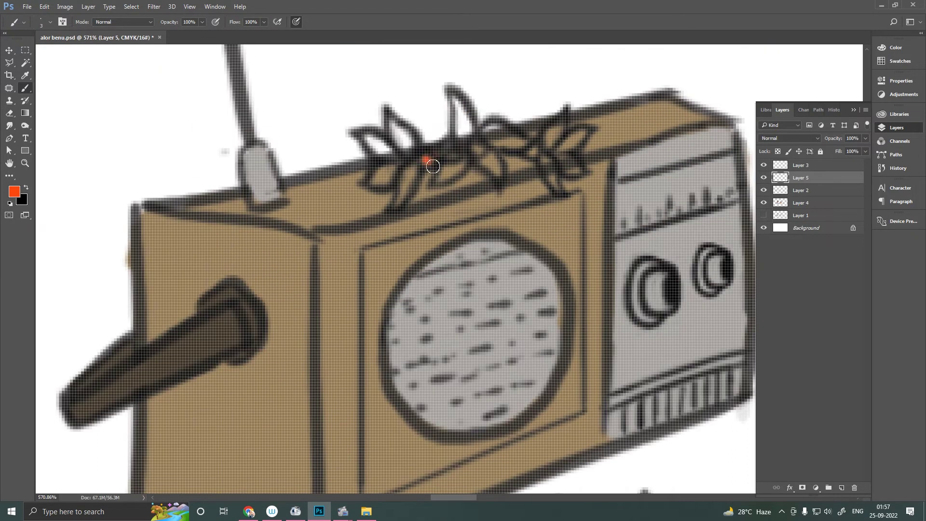
click(764, 190)
- Paint the petals of the radio-top and ground flowers pale yellow
click(14, 191)
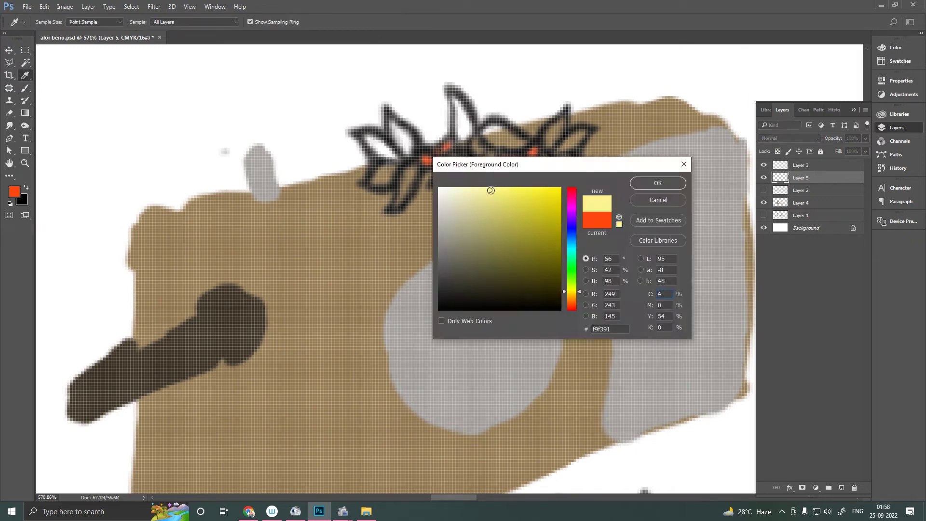
click(491, 190)
click(657, 181)
drag(460, 114, 516, 140)
drag(501, 174, 459, 162)
mouse_move(376, 167)
mouse_down()
mouse_move(400, 183)
mouse_move(402, 203)
mouse_up()
mouse_move(555, 121)
mouse_down()
mouse_move(566, 150)
mouse_move(554, 193)
mouse_up()
mouse_move(562, 161)
mouse_down()
mouse_move(586, 174)
mouse_move(602, 212)
mouse_move(636, 208)
mouse_up()
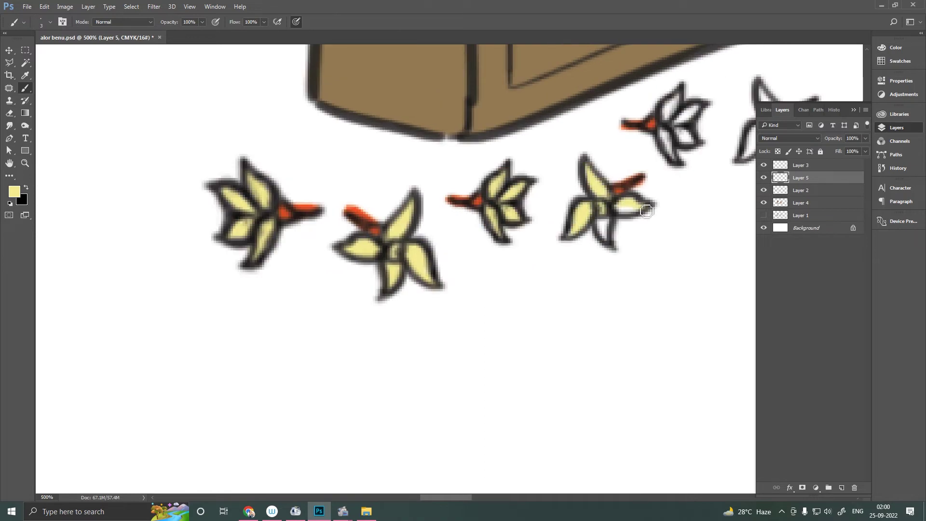
drag(666, 120, 675, 144)
mouse_move(579, 232)
mouse_down()
mouse_move(572, 203)
mouse_move(613, 234)
mouse_move(586, 263)
mouse_up()
- Paint orange flower centres and thicken each flower's orange stem
alt+click(461, 230)
drag(410, 308, 407, 316)
drag(202, 352, 205, 359)
drag(584, 236, 607, 218)
click(763, 165)
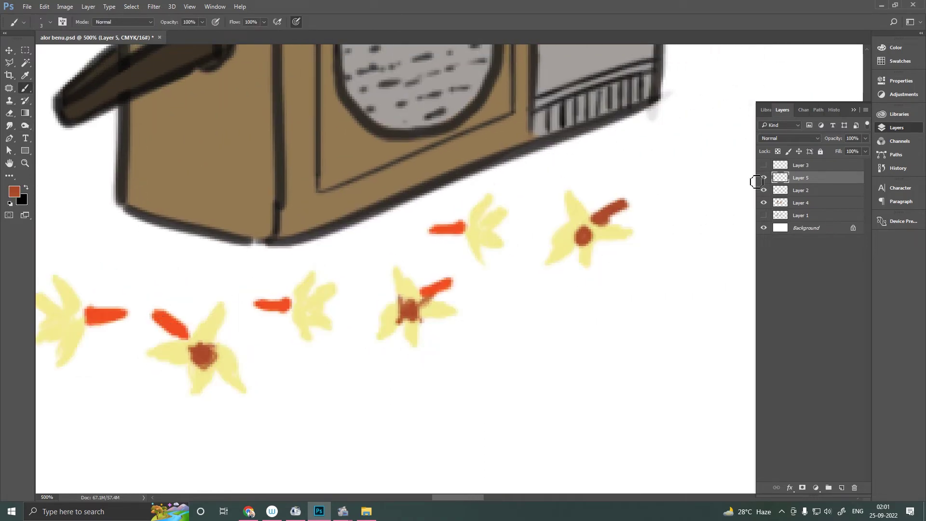
drag(338, 241, 437, 237)
drag(258, 304, 291, 328)
drag(181, 306, 224, 309)
drag(401, 298, 362, 295)
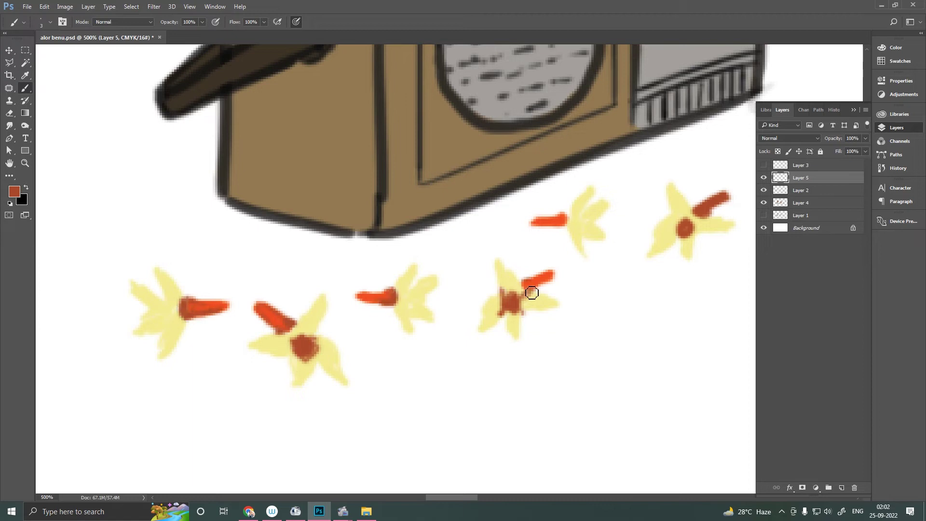
drag(529, 289, 552, 275)
drag(533, 223, 568, 221)
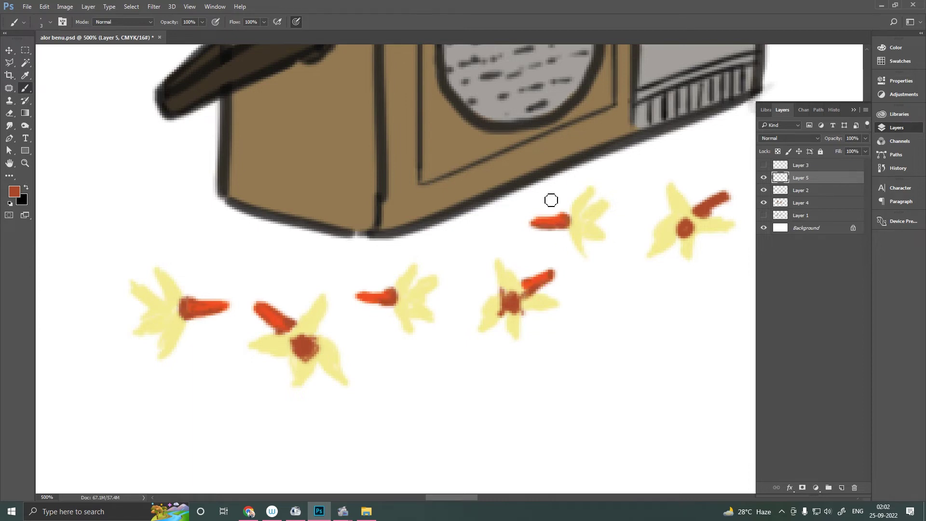
- Outline each flower's petals and the girl's orange earring in brown
scroll(552, 200, right, 5)
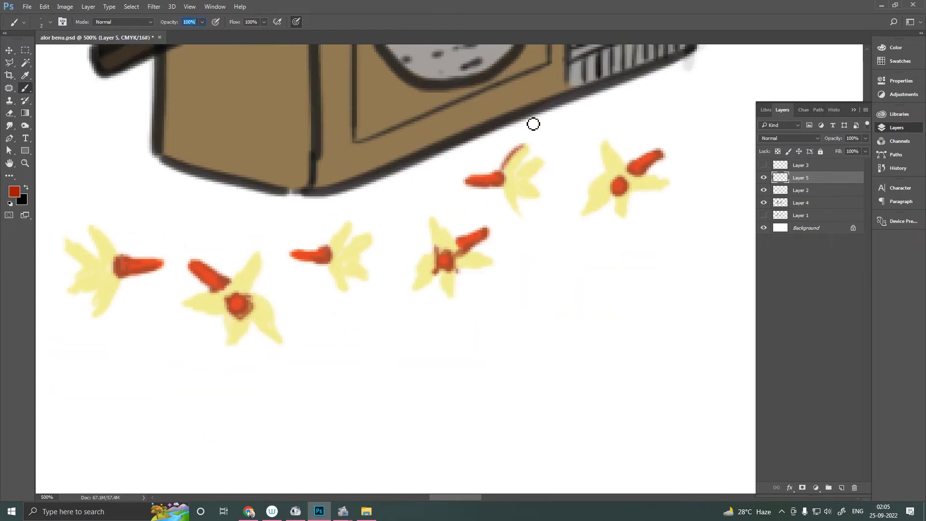
mouse_move(344, 226)
mouse_down()
mouse_move(334, 246)
mouse_move(353, 236)
mouse_move(352, 285)
mouse_up()
drag(523, 173, 521, 209)
mouse_move(431, 219)
mouse_down()
mouse_move(442, 254)
mouse_move(422, 289)
mouse_move(491, 261)
mouse_up()
mouse_move(613, 187)
mouse_down()
mouse_move(609, 178)
mouse_move(632, 202)
mouse_move(622, 174)
mouse_up()
mouse_move(251, 258)
mouse_down()
mouse_move(238, 284)
mouse_move(266, 332)
mouse_up()
mouse_move(227, 289)
mouse_down()
mouse_move(226, 320)
mouse_move(244, 331)
mouse_up()
scroll(244, 330, left, 5)
mouse_move(313, 229)
mouse_down()
mouse_move(334, 268)
mouse_move(323, 291)
mouse_move(342, 273)
mouse_up()
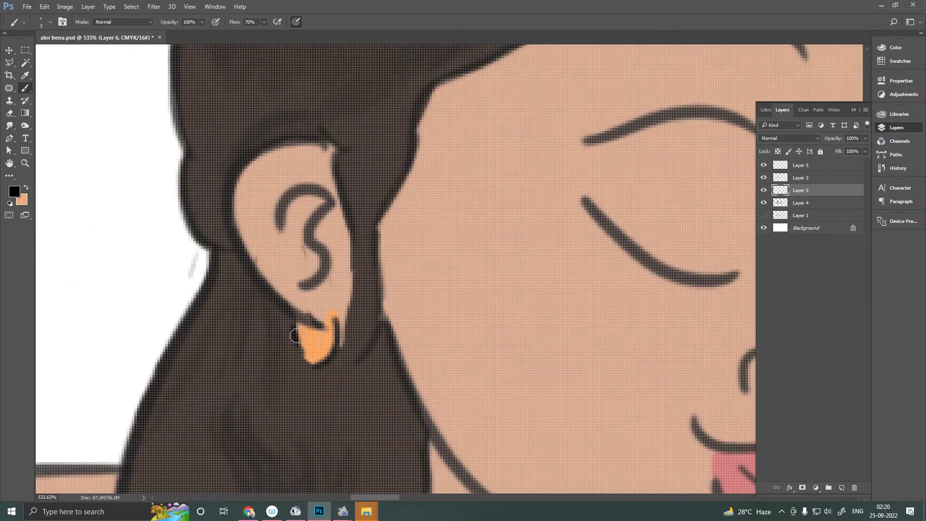
mouse_move(296, 335)
mouse_down()
mouse_move(333, 314)
mouse_move(319, 347)
mouse_move(329, 323)
mouse_up()
key(e)
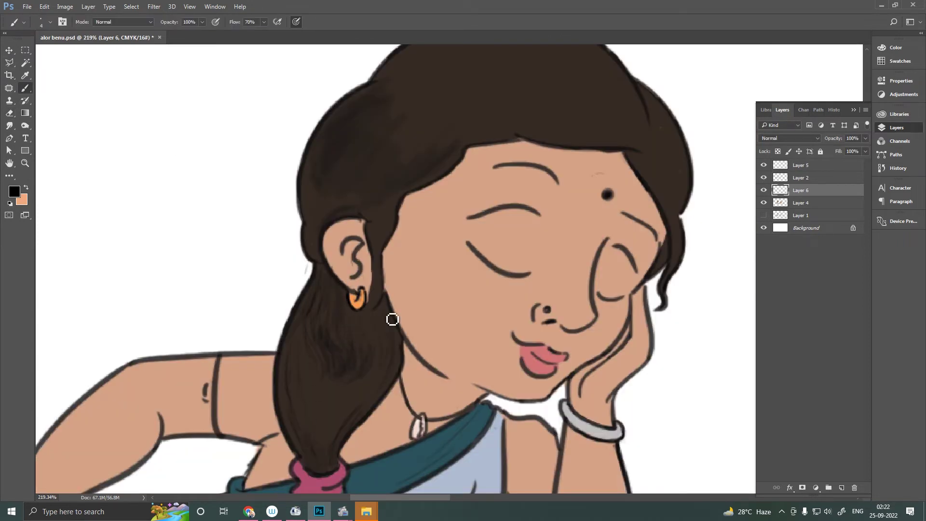
- Sample the dark brown hair, use a small brush at 100% flow, and paint thin strands
scroll(570, 229, up, 3)
scroll(570, 229, right, 2)
alt+click(496, 230)
key(bracketleft)
key(bracketleft)
key(bracketleft)
key(shift+0)
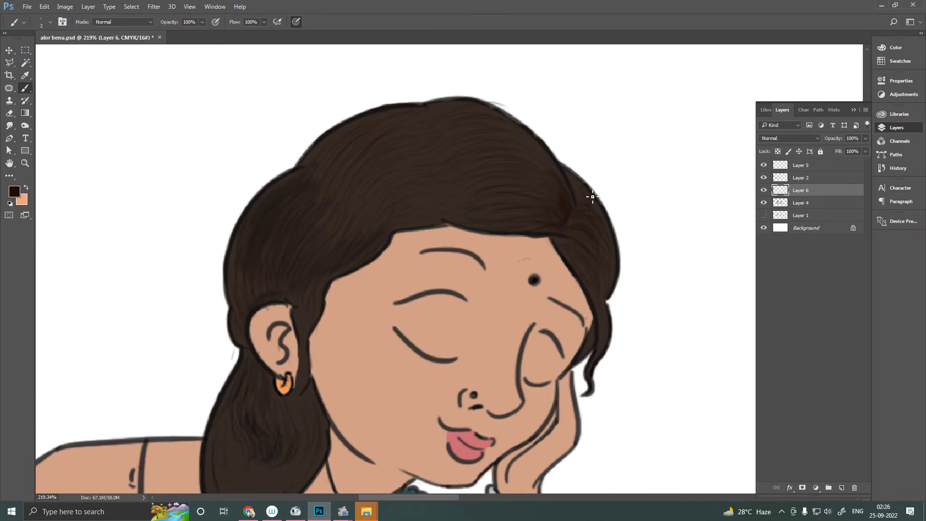
scroll(300, 254, down, 4)
drag(322, 232, 328, 243)
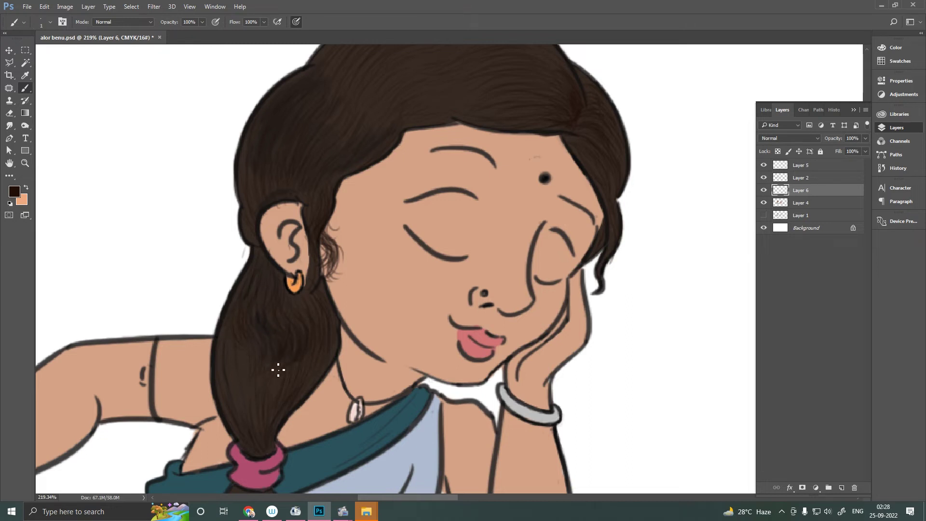
scroll(273, 414, down, 5)
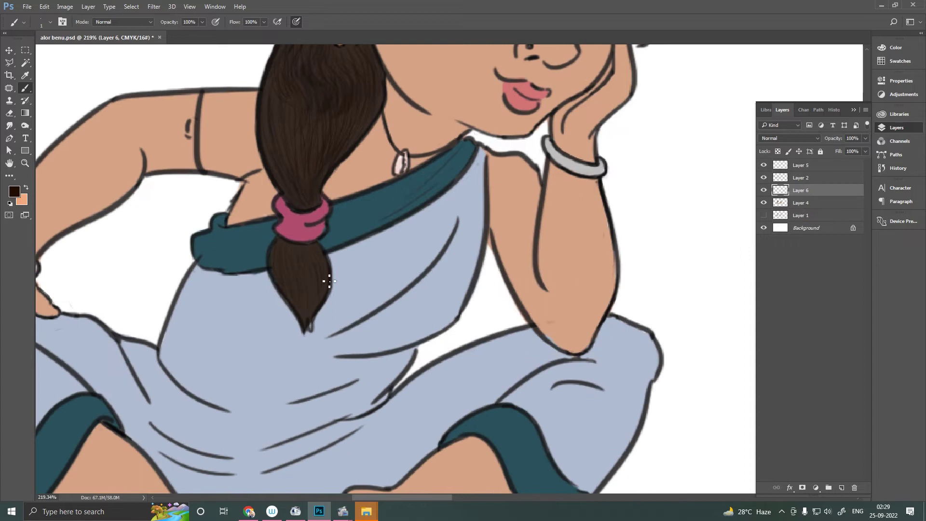
scroll(313, 270, up, 6)
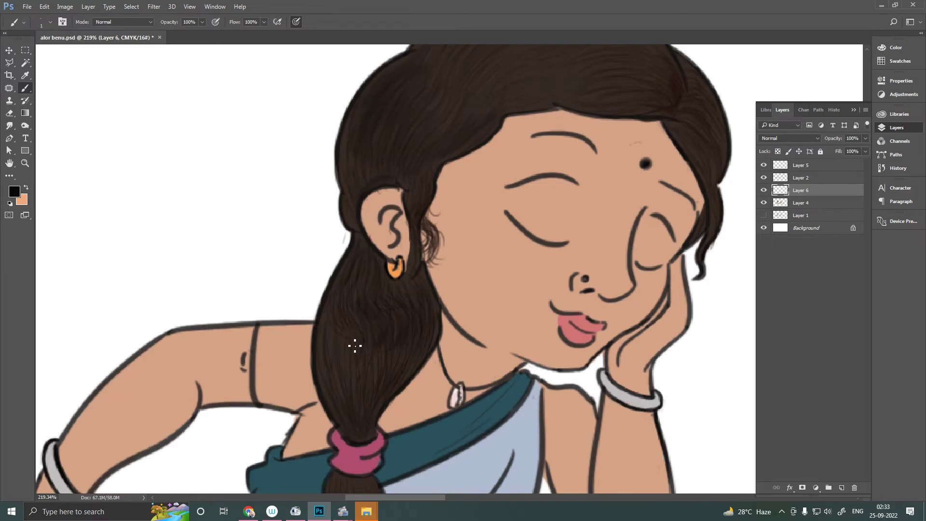
scroll(355, 345, up, 2)
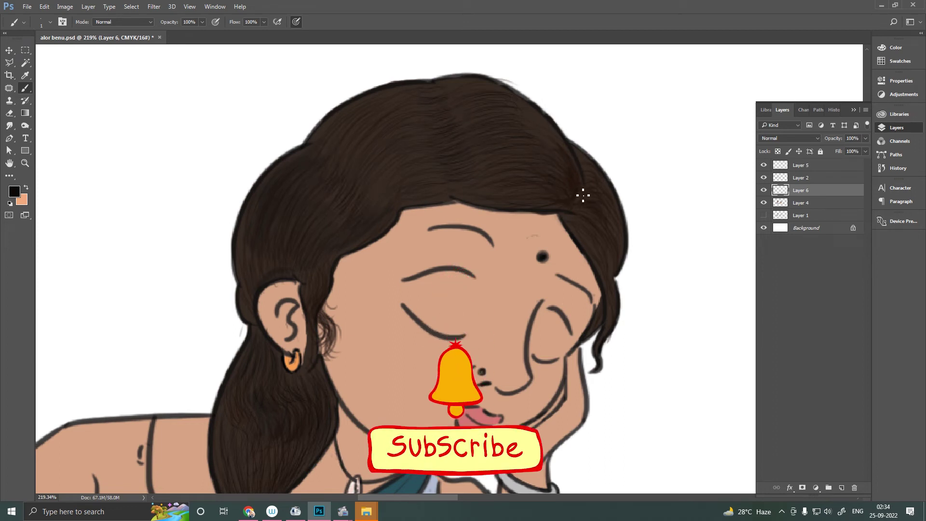
scroll(415, 293, down, 5)
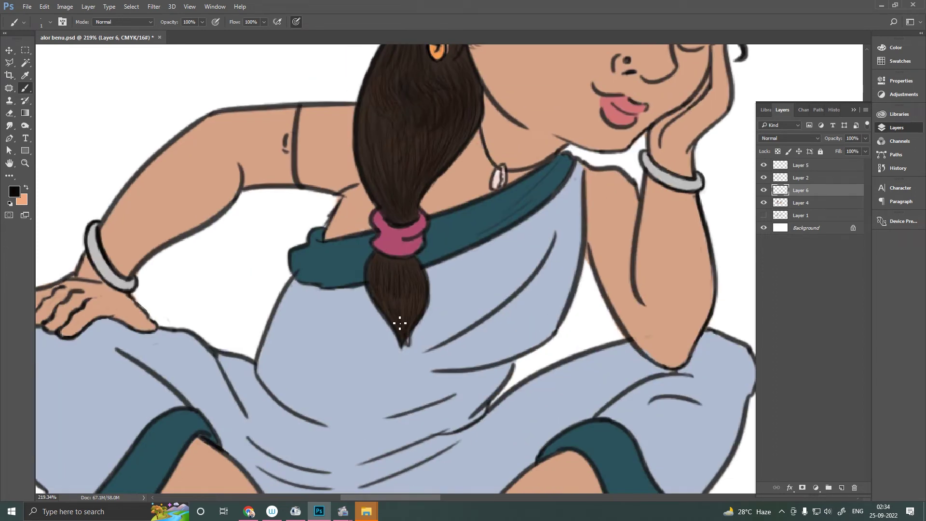
scroll(400, 323, up, 5)
alt+click(506, 186)
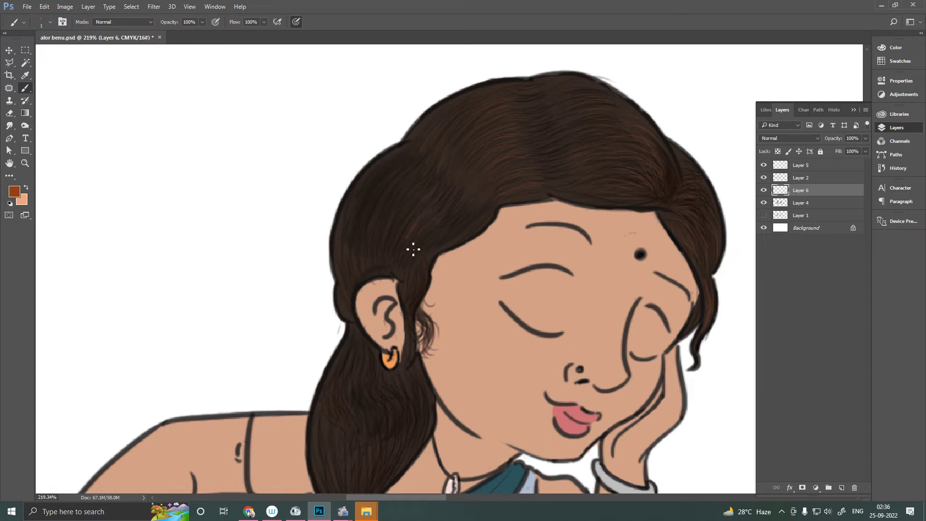
- Shade the girl's forehead, nose, inner cheek and jawline in peach skin tone
key(x)
drag(531, 208, 434, 375)
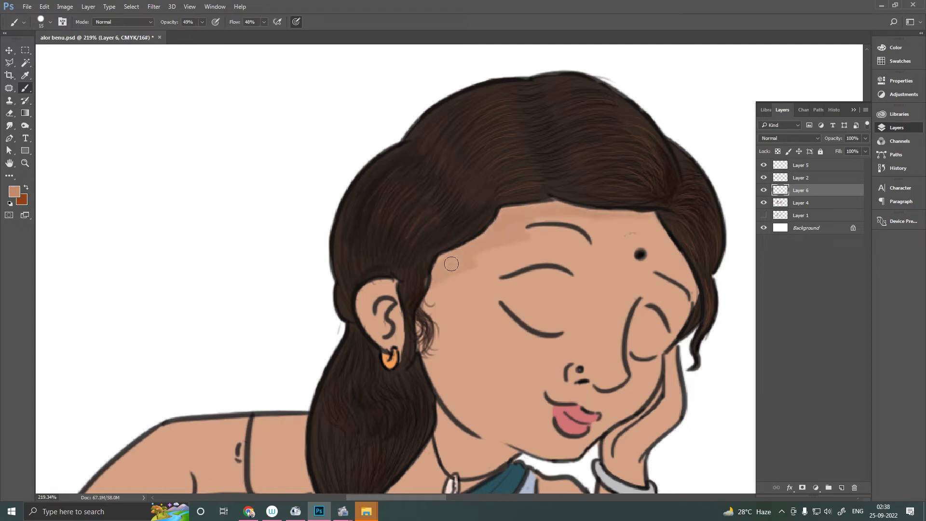
drag(576, 275, 497, 268)
drag(592, 292, 590, 321)
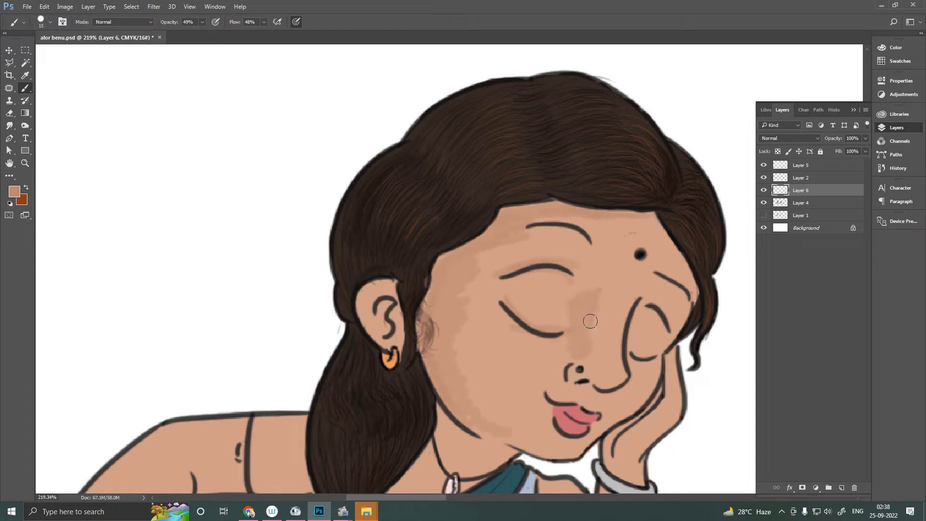
drag(631, 355, 636, 309)
drag(453, 433, 509, 451)
- Blend the face shading using the Smudge, Eraser and Brush tools
key(r)
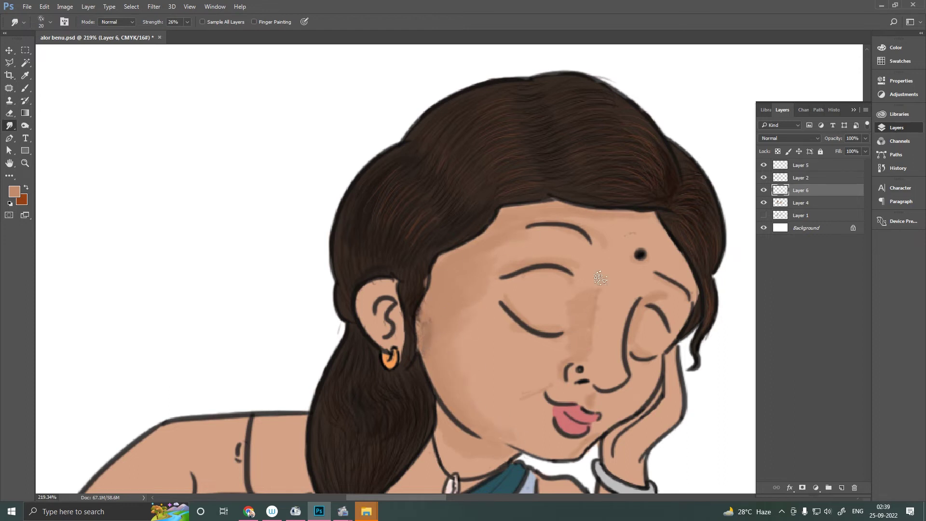
key(b)
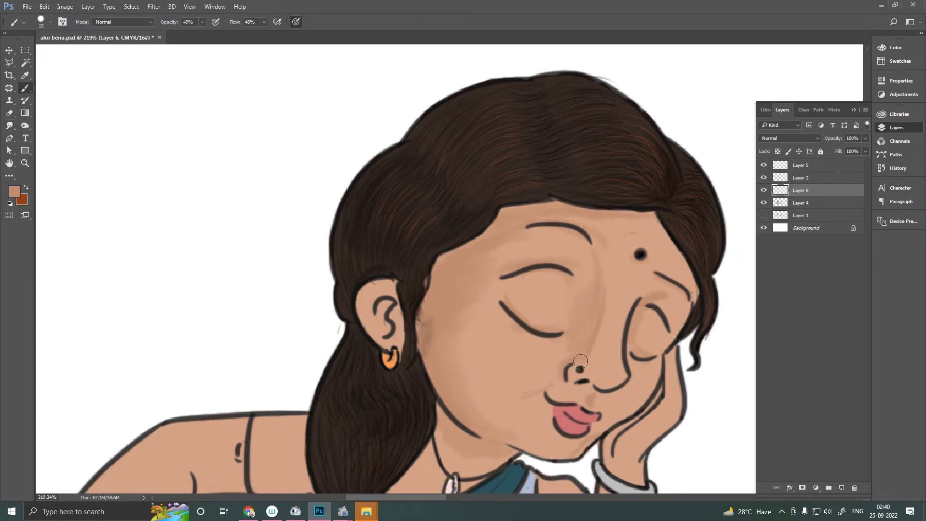
key(e)
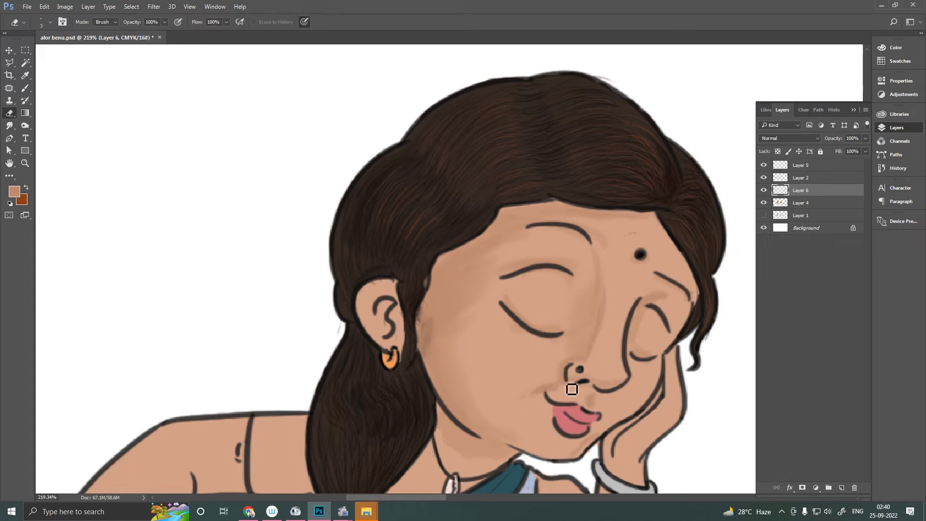
click(7, 126)
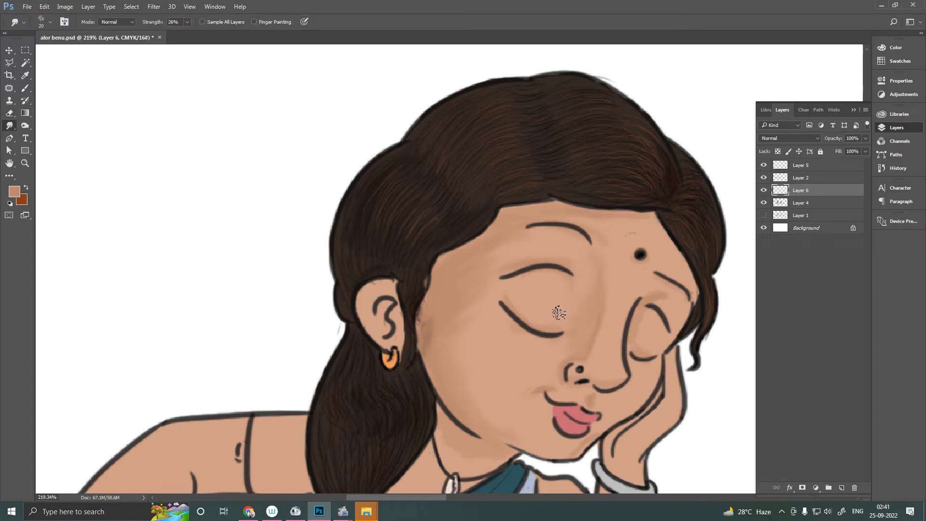
scroll(631, 326, down, 5)
key(b)
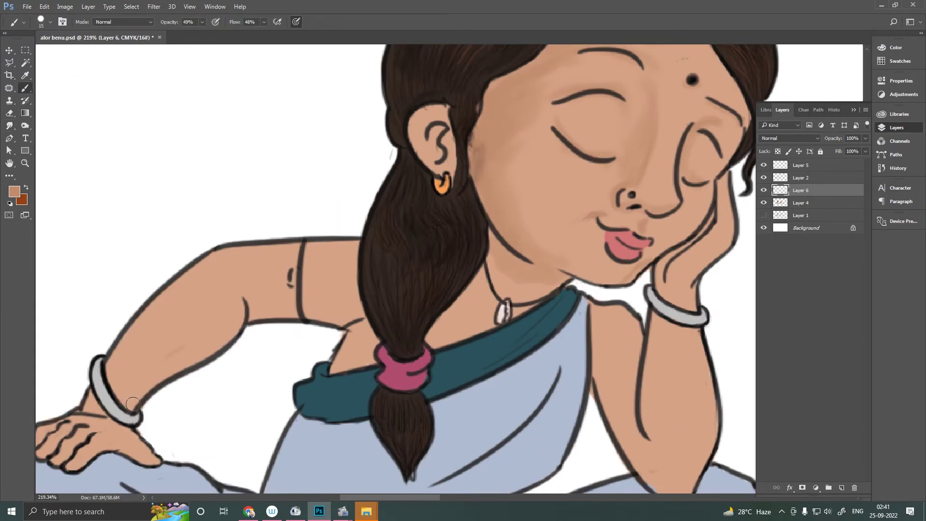
scroll(401, 188, down, 2)
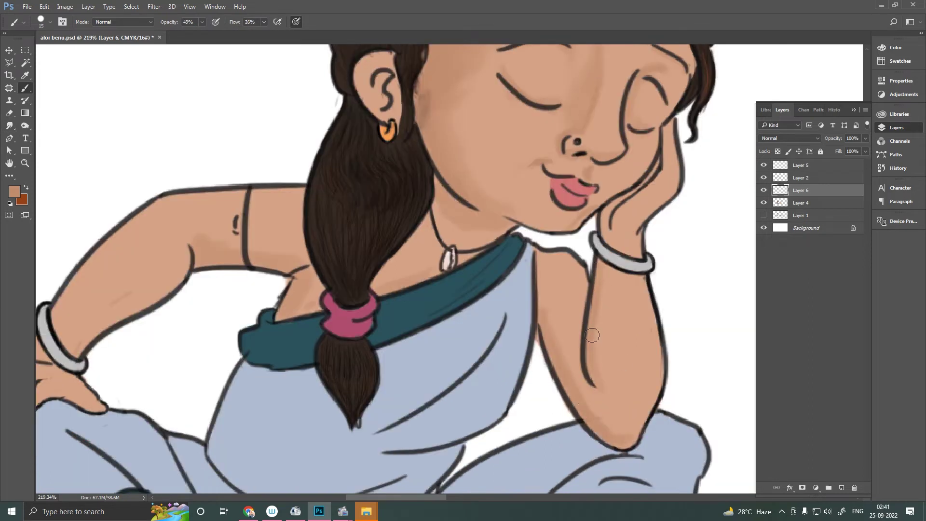
scroll(650, 159, down, 3)
scroll(650, 159, left, 3)
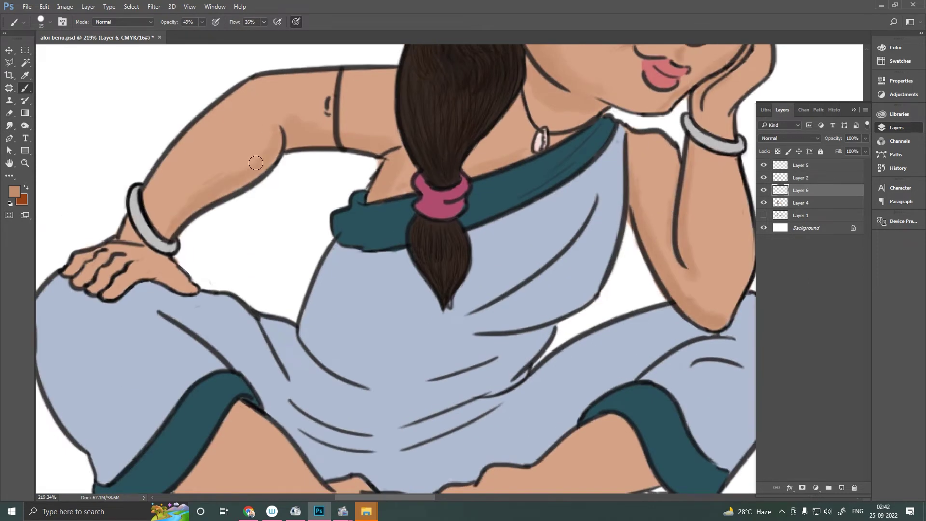
- Paint darker skin shading along the shin, foot, knee and right calf, then smudge it
key(bracketleft)
key(bracketleft)
key(bracketleft)
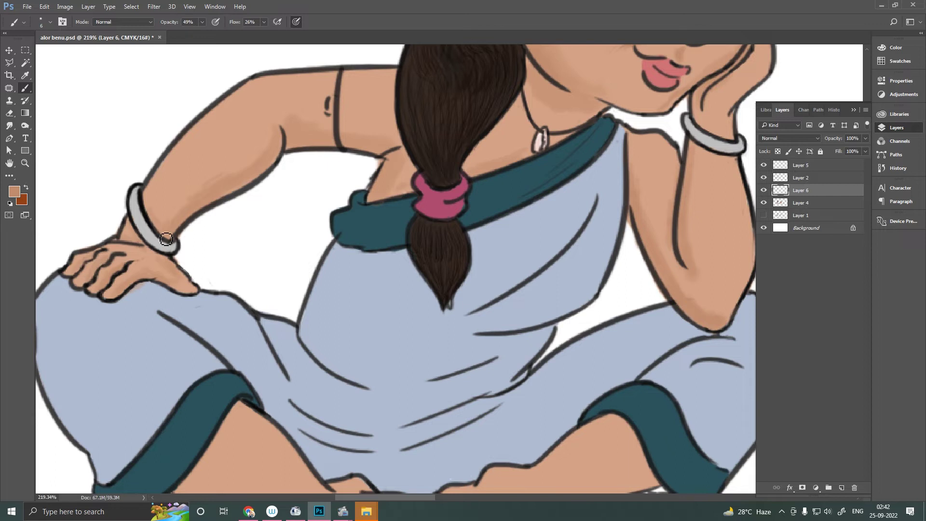
scroll(167, 238, down, 5)
mouse_move(207, 293)
mouse_down()
mouse_move(244, 308)
mouse_move(360, 297)
mouse_up()
drag(320, 325, 460, 343)
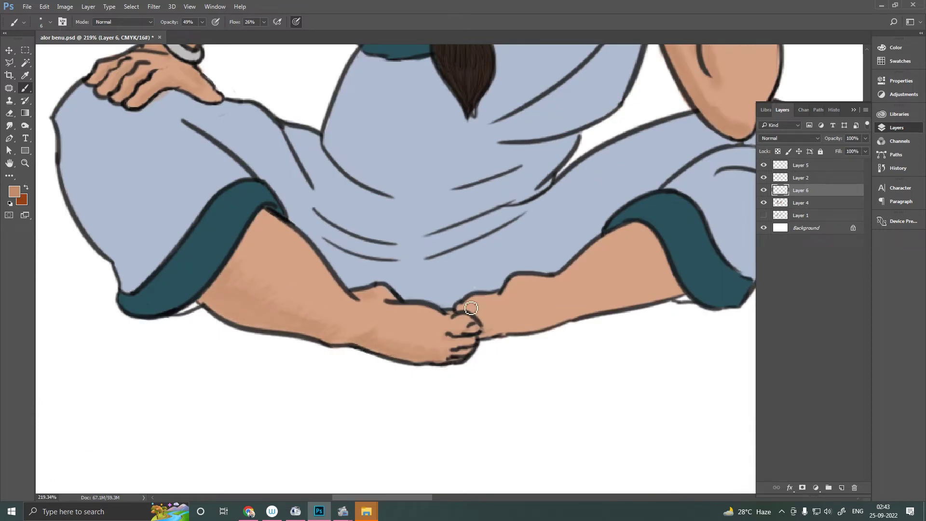
drag(265, 220, 261, 224)
mouse_move(626, 246)
mouse_down()
mouse_move(677, 293)
mouse_move(598, 301)
mouse_up()
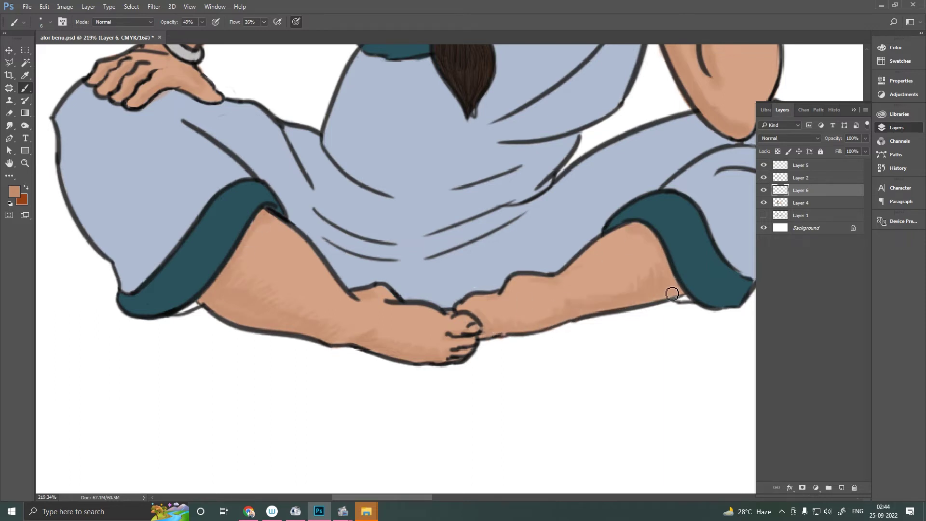
key(r)
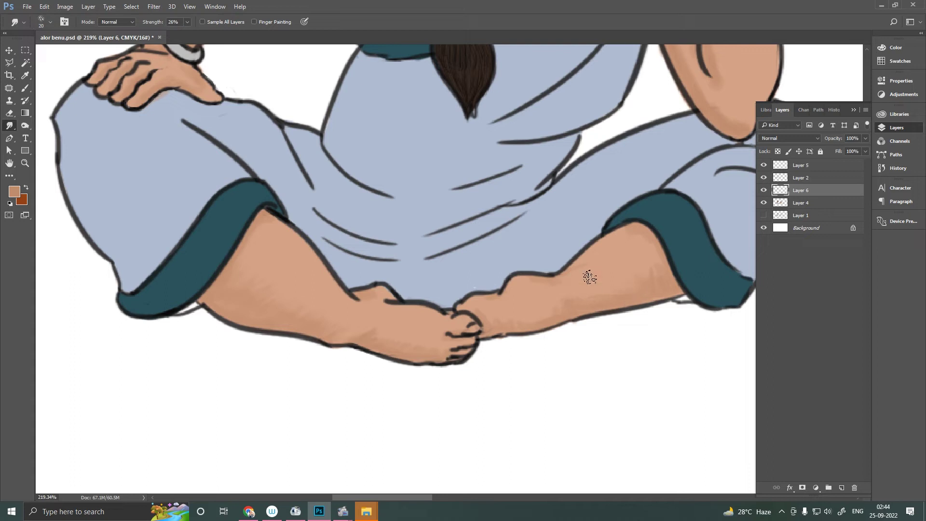
scroll(589, 277, up, 3)
scroll(482, 285, up, 2)
scroll(386, 289, right, 3)
scroll(282, 294, left, 5)
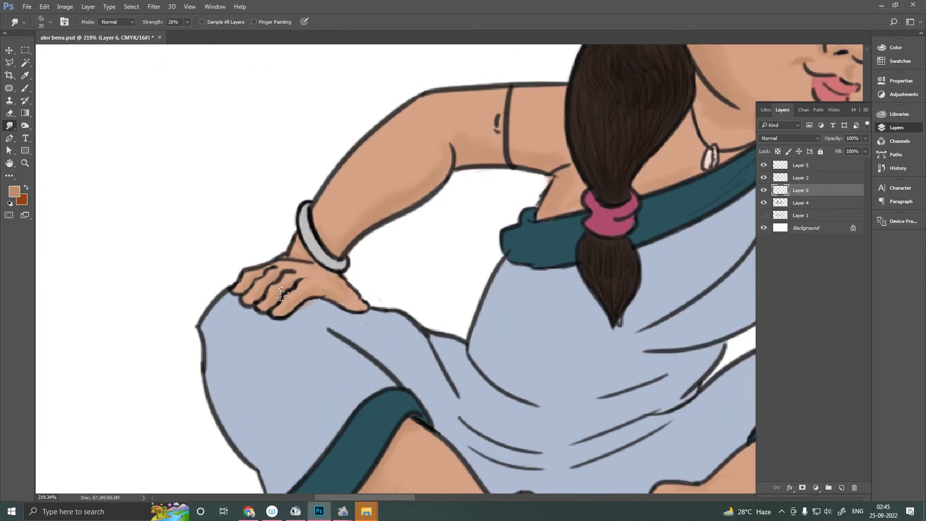
scroll(282, 294, right, 5)
- Sample the hair tie's pink and paint a darker crimson onto the tie and lips
key(b)
alt+click(459, 220)
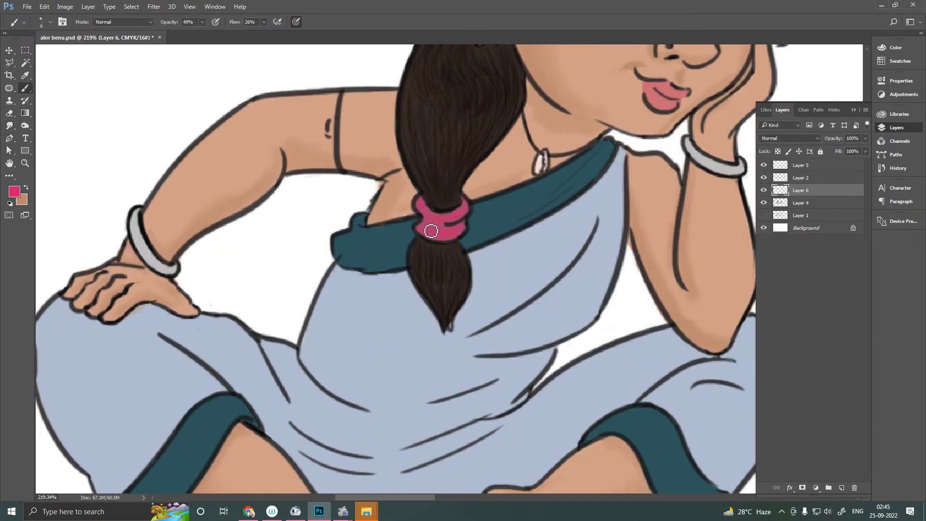
click(549, 226)
key(Return)
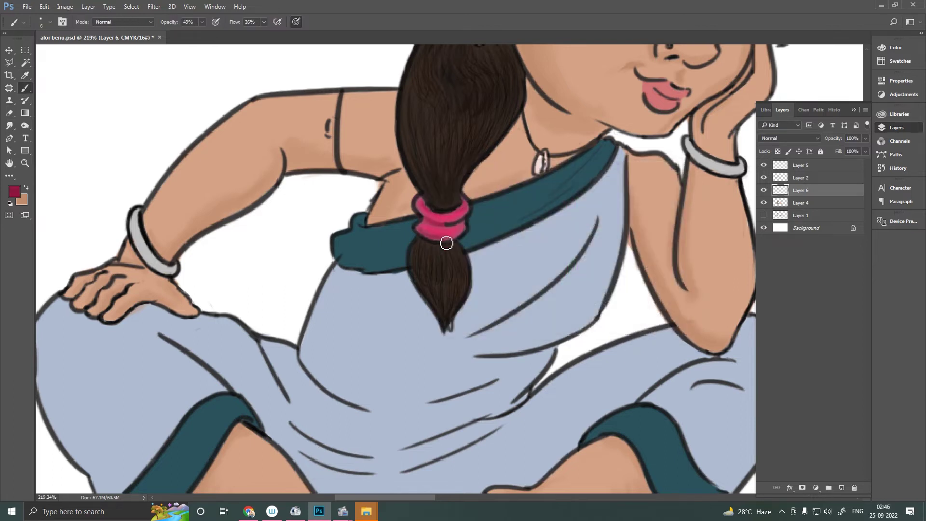
scroll(454, 241, up, 2)
scroll(453, 240, right, 3)
drag(532, 153, 542, 169)
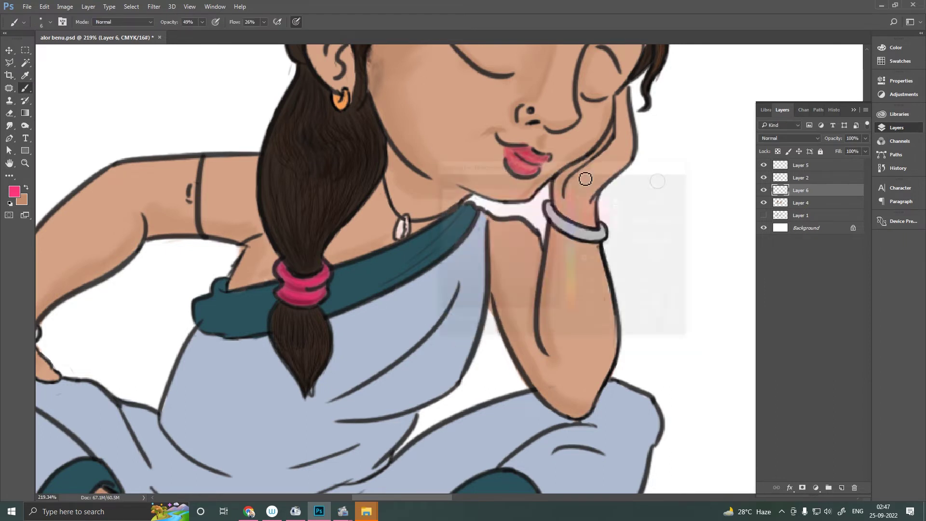
- Blend the lip colour, then brush rosy blush onto the cheeks at full flow
alt+click(514, 160)
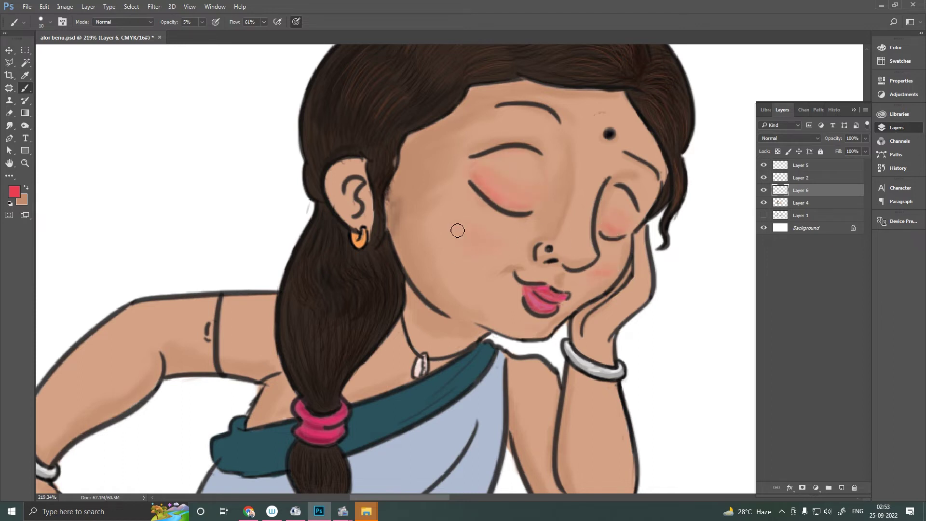
key(r)
key(b)
scroll(596, 294, up, 5)
click(264, 21)
drag(266, 34, 284, 34)
mouse_move(434, 261)
mouse_down()
mouse_move(521, 290)
mouse_move(463, 333)
mouse_up()
- Set the brush flow to 60% and zoom in on the girl's face and ear
key(ctrl+0)
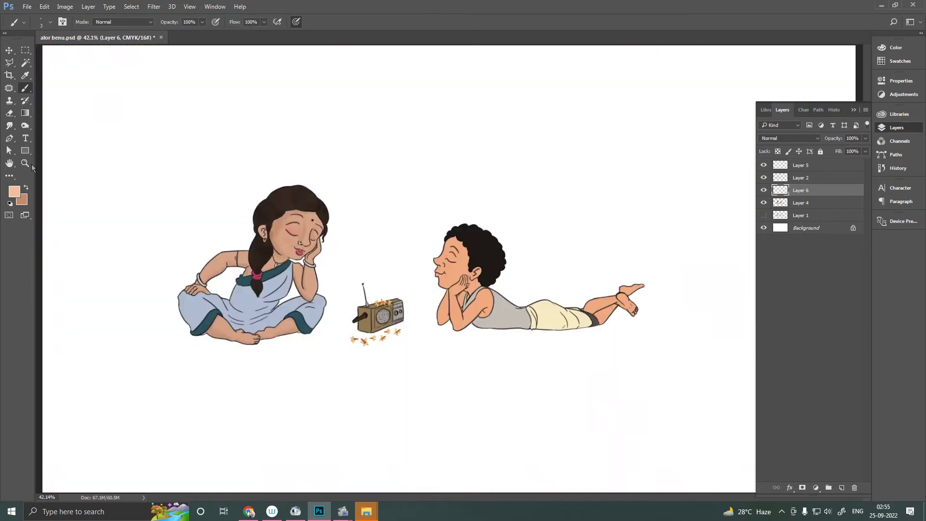
scroll(313, 250, up, 5)
key(r)
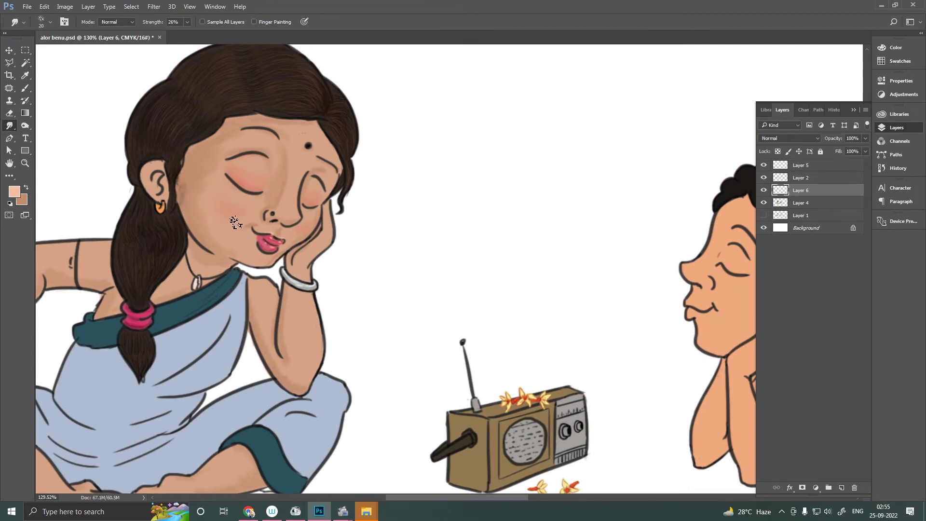
key(b)
key(shift+6)
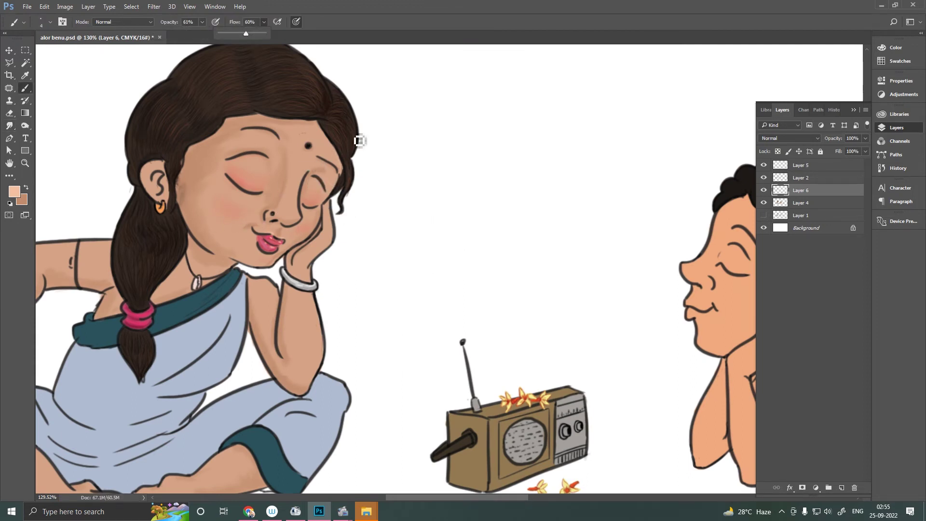
scroll(360, 141, up, 3)
drag(283, 226, 349, 168)
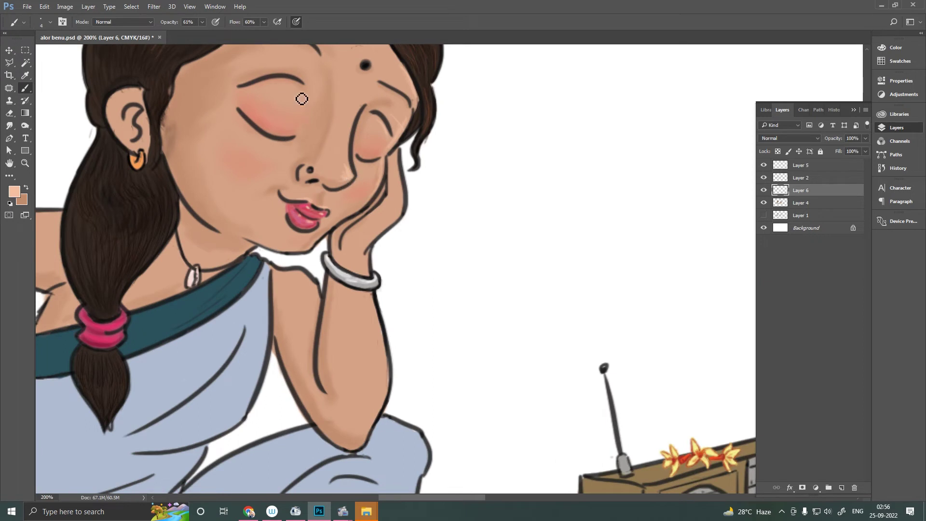
drag(258, 159, 316, 202)
- Sample tan and peach skin tones and paint soft touches on her arms, hands and legs
alt+click(197, 162)
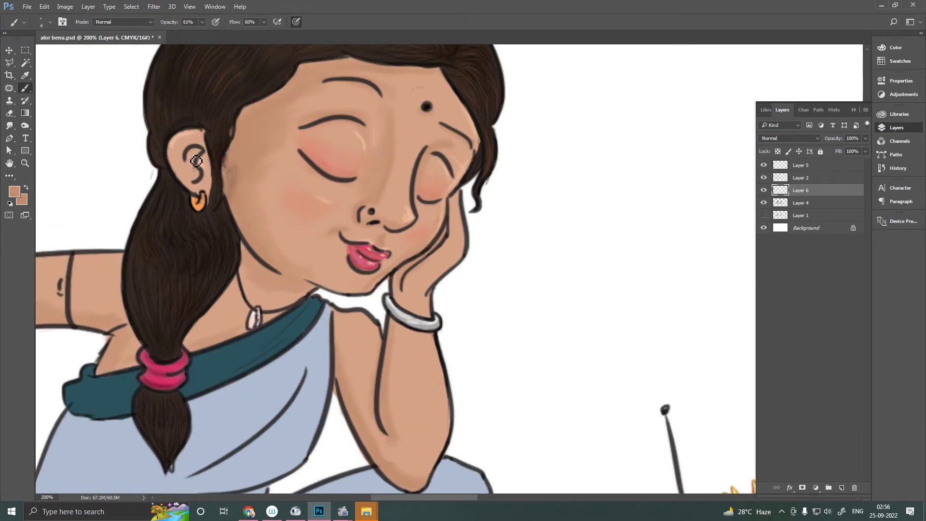
alt+click(339, 175)
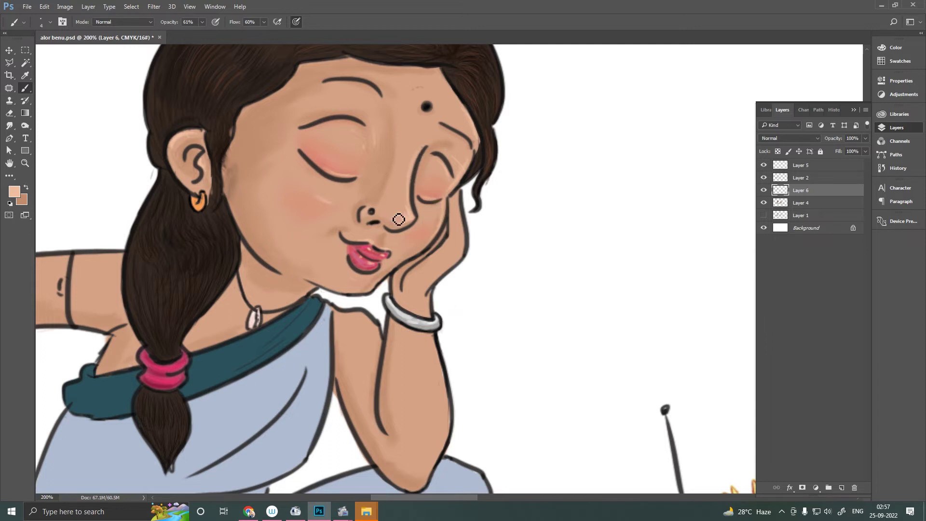
drag(361, 319, 375, 252)
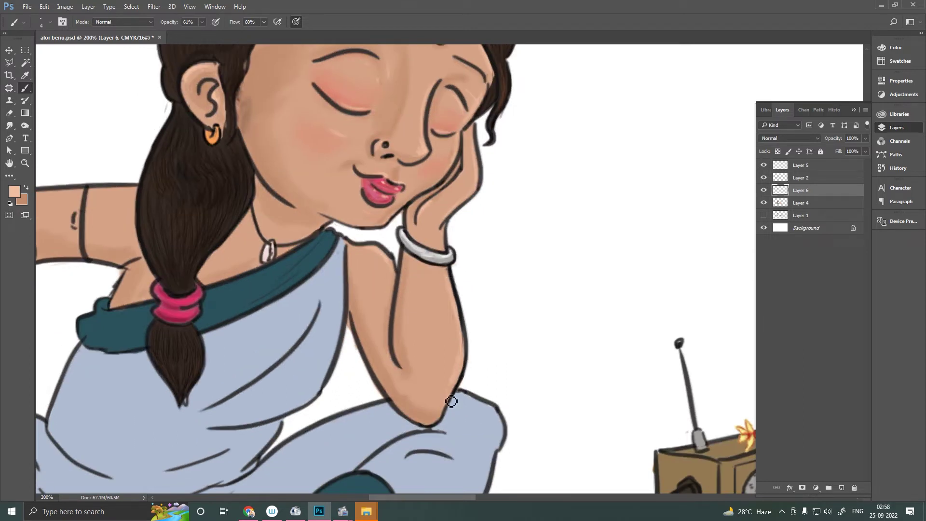
drag(450, 398, 400, 169)
key(bracketright)
key(bracketright)
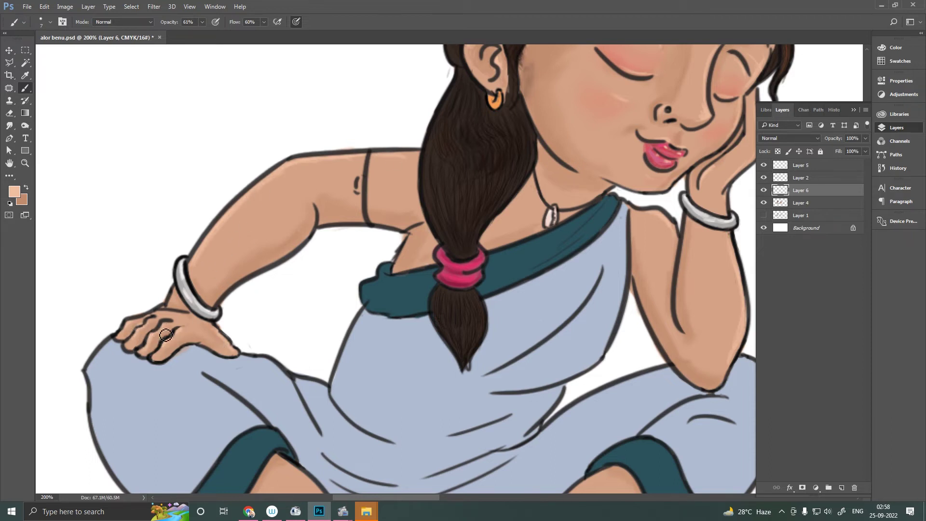
drag(166, 334, 103, 224)
key(bracketright)
key(bracketright)
key(bracketright)
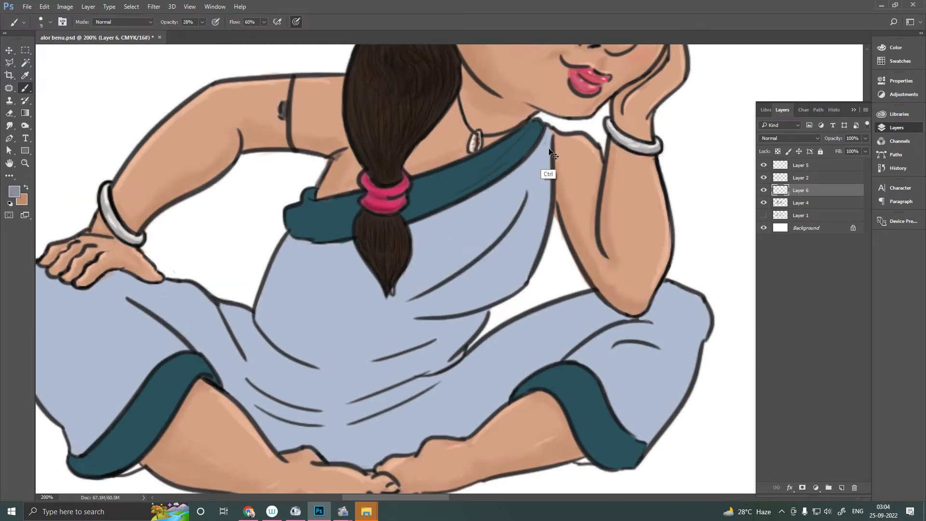
- At low opacity and flow, softly shade the dress's right edge, left side and lower-right fold
key(shift+3)
key(shift+5)
drag(540, 229, 429, 306)
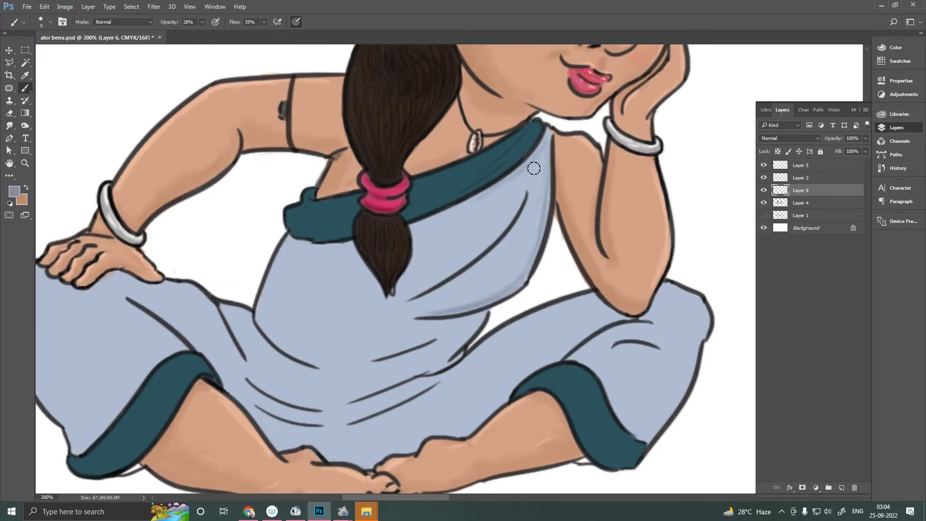
key(bracketright)
key(bracketright)
key(bracketright)
key(shift+2)
key(shift+4)
key(0)
key(9)
key(1)
key(4)
drag(538, 178, 448, 333)
drag(294, 241, 268, 306)
drag(471, 231, 516, 354)
- With higher flow, shade the dress's left edge, left knee, lower folds and back
key(shift+5)
key(shift+6)
drag(147, 319, 278, 261)
drag(155, 241, 204, 381)
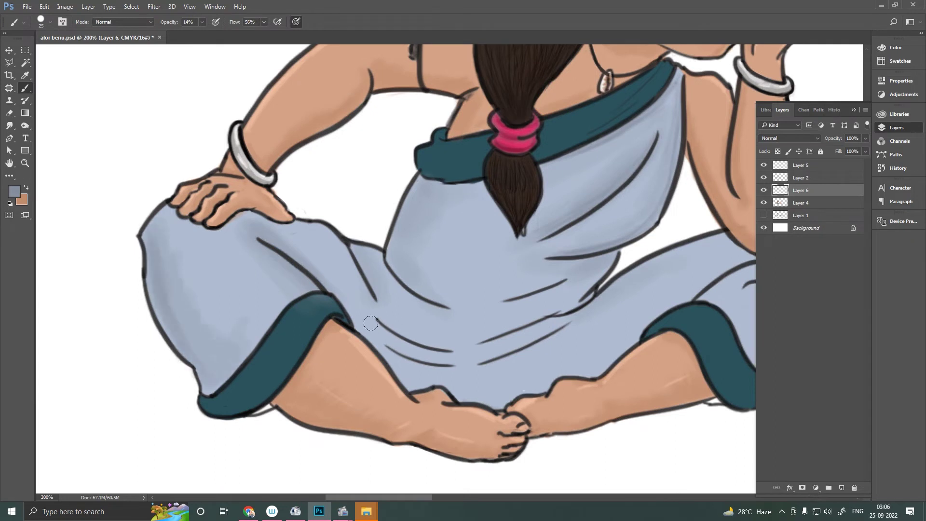
drag(370, 323, 550, 296)
drag(395, 359, 480, 393)
drag(587, 362, 414, 284)
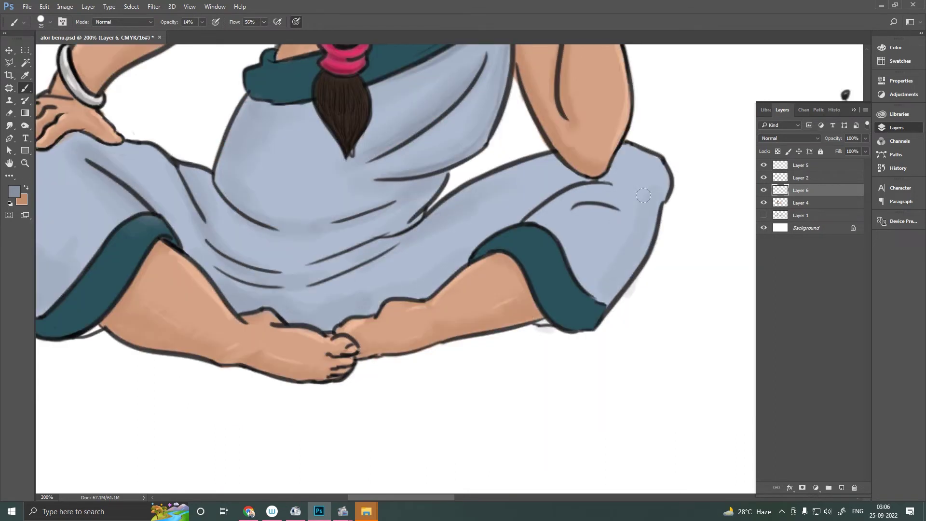
mouse_move(445, 111)
mouse_down()
mouse_move(599, 171)
mouse_move(620, 238)
mouse_move(378, 212)
mouse_up()
drag(454, 207, 410, 243)
- Paint light highlights along the dress folds with a smaller, more opaque brush
scroll(480, 167, up, 2)
key(bracketleft)
key(bracketleft)
key(bracketleft)
drag(569, 123, 571, 191)
drag(530, 161, 472, 193)
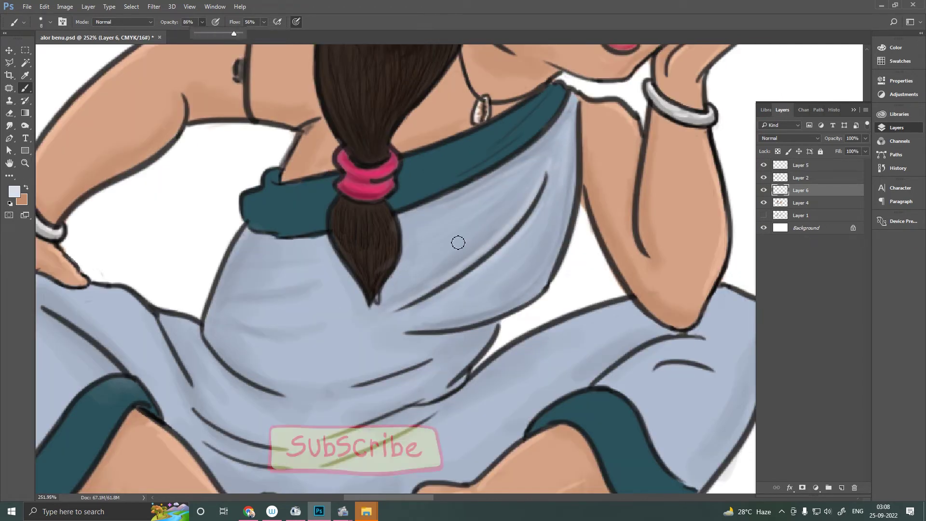
key(8)
key(6)
key(bracketleft)
key(bracketleft)
drag(241, 290, 289, 284)
drag(239, 319, 259, 327)
- Lower opacity and flow, then shade the radio's lower-left side darker brown
scroll(298, 331, down, 3)
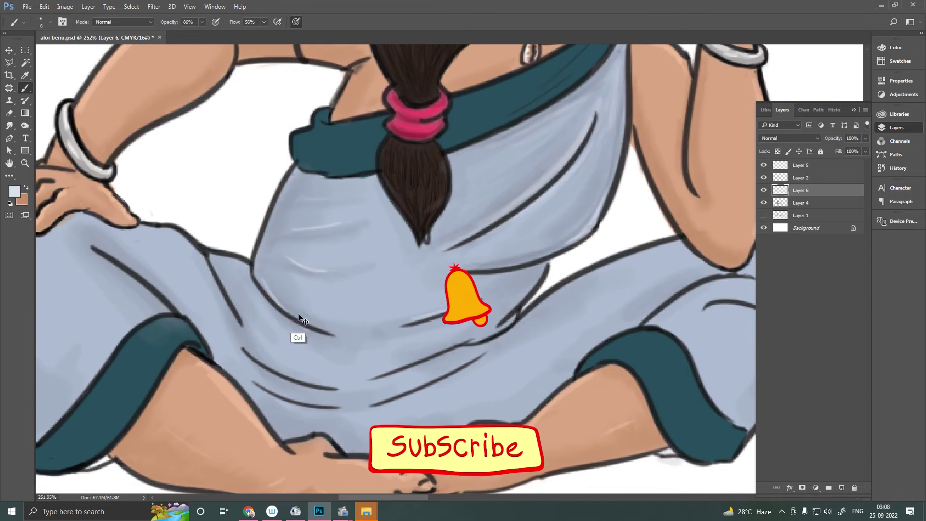
scroll(268, 265, left, 3)
scroll(192, 331, left, 3)
scroll(434, 265, right, 10)
scroll(434, 265, down, 1)
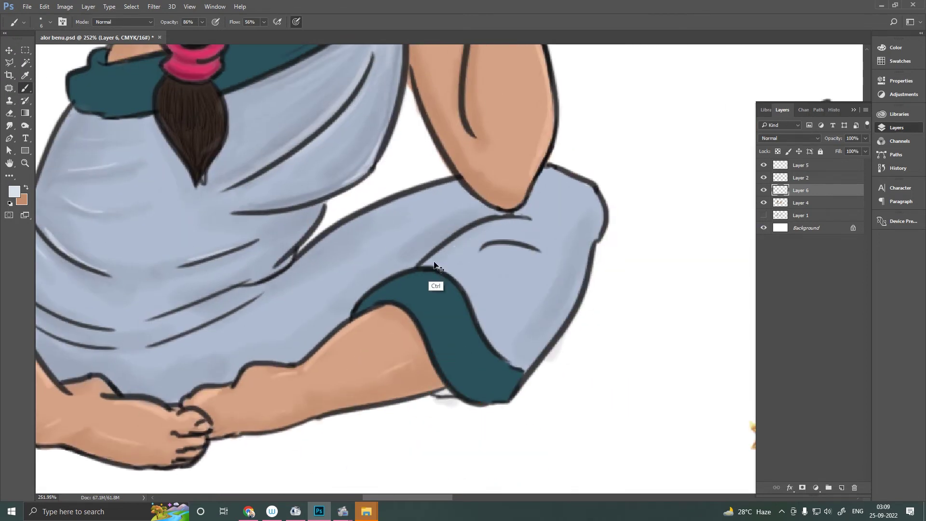
scroll(428, 211, left, 3)
scroll(428, 211, up, 1)
drag(435, 182, 474, 195)
key(6)
key(3)
key(shift+2)
key(shift+9)
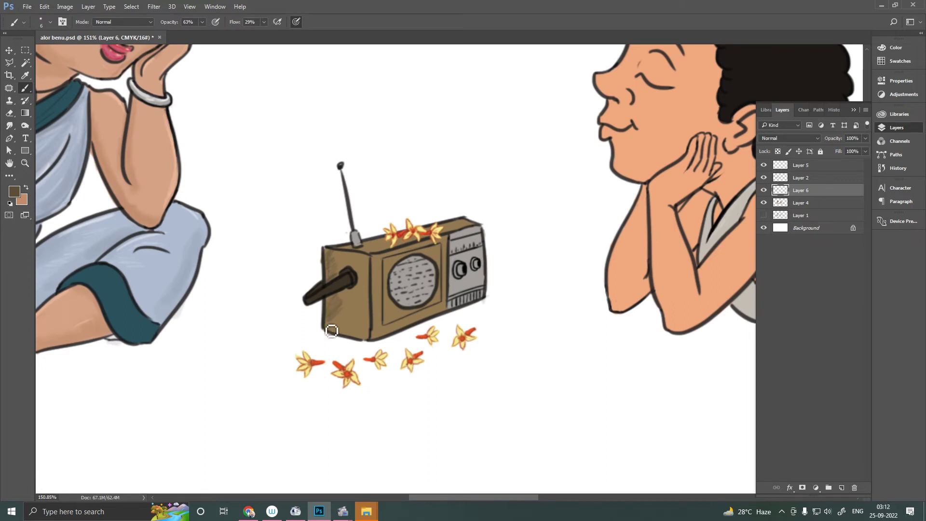
mouse_move(331, 331)
mouse_down()
mouse_move(356, 338)
mouse_move(419, 314)
mouse_up()
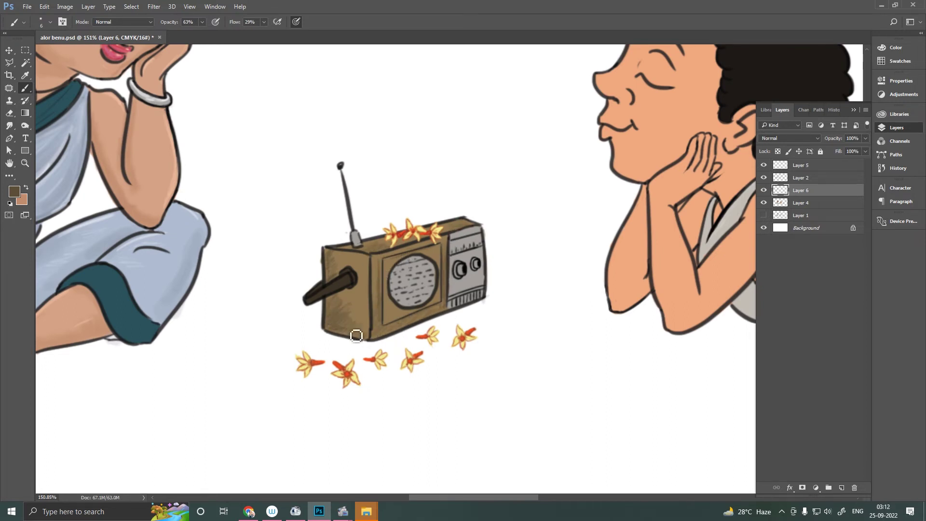
- Try light blue and pale cream paint colours in the Color Picker
key(r)
click(14, 191)
click(521, 193)
click(657, 182)
key(b)
click(463, 249)
key(Return)
click(479, 241)
key(Return)
- Paint a red tuning needle on the radio dial and darken around the knobs with brown
click(21, 199)
key(Return)
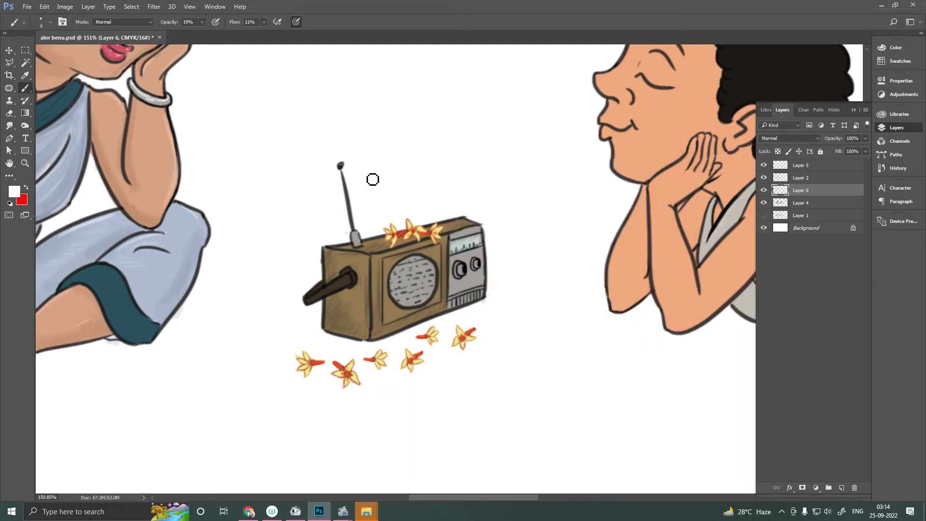
key(x)
drag(478, 236, 478, 244)
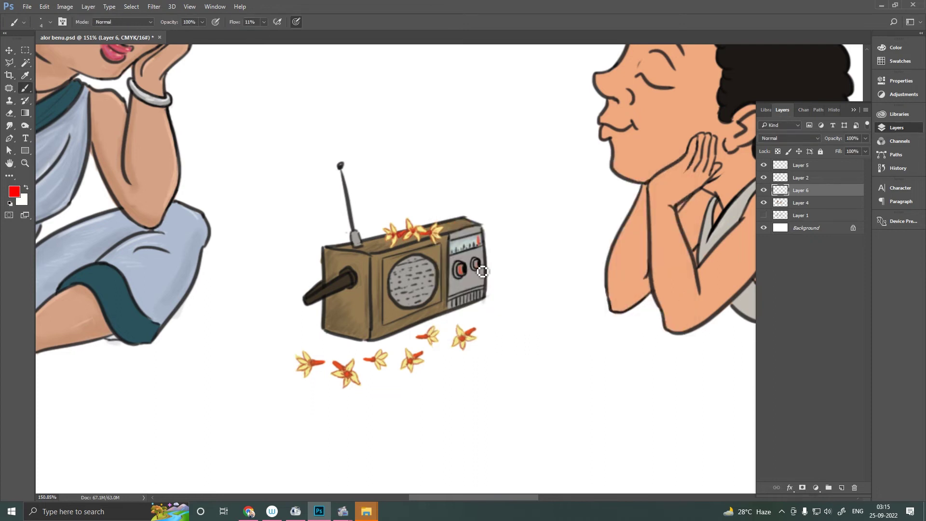
alt+click(466, 271)
drag(482, 265, 477, 273)
- Shade the speaker's left edge in tan at about 27% opacity and 31% flow
click(14, 191)
click(657, 182)
click(202, 22)
drag(239, 33, 208, 33)
drag(264, 22, 270, 33)
mouse_move(393, 270)
mouse_down()
mouse_move(393, 299)
mouse_move(409, 321)
mouse_up()
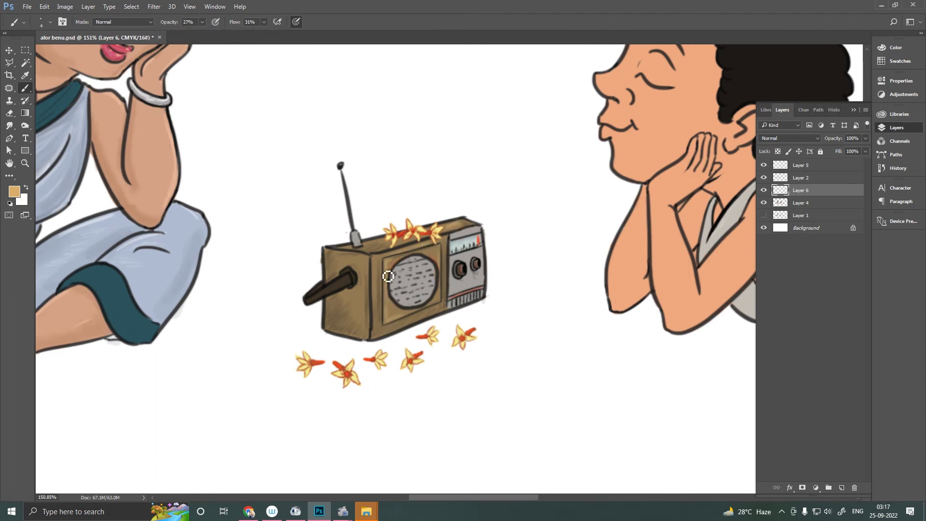
- At 52% opacity, paint white highlights on the dial panel and speaker grille
click(202, 21)
drag(201, 33, 213, 43)
key(Return)
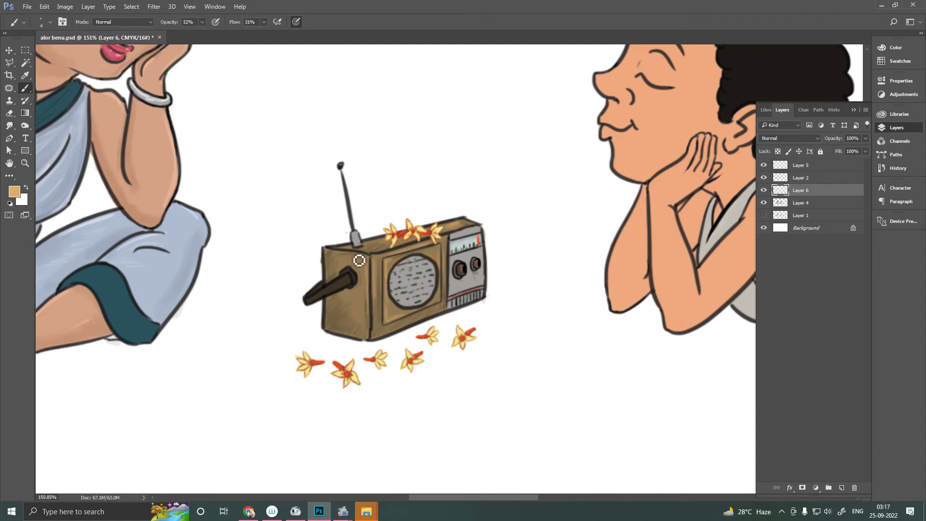
key(x)
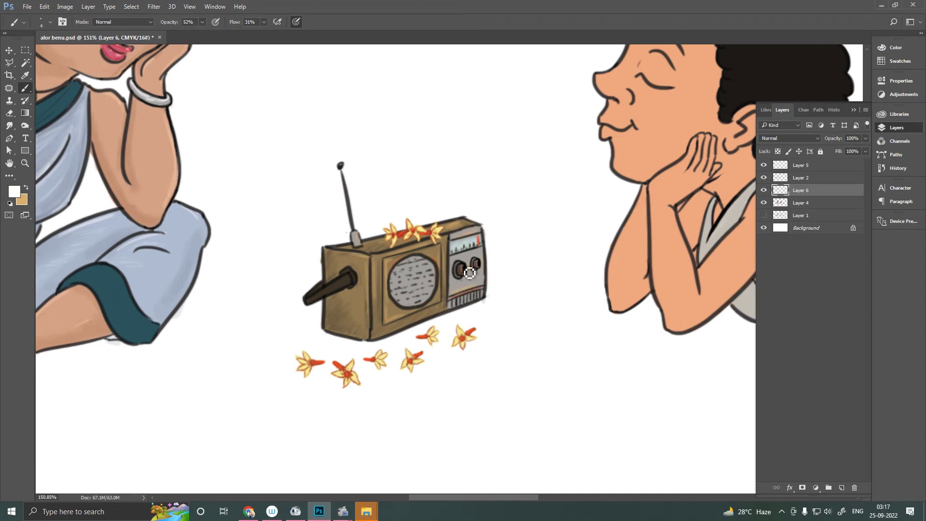
mouse_move(468, 277)
mouse_down()
mouse_move(458, 296)
mouse_move(479, 296)
mouse_up()
drag(410, 265, 415, 309)
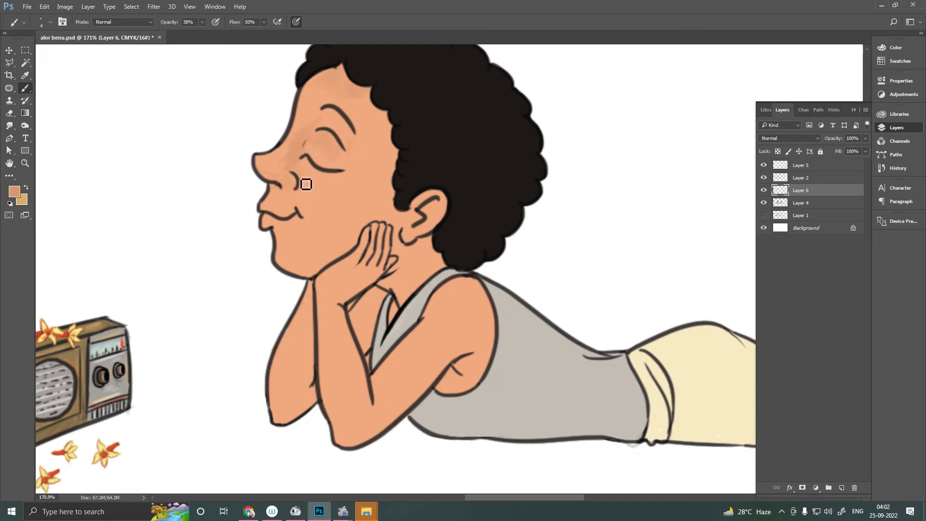
- Shade the boy's ear, cheek, neck and arms, blending and touching up the hairline
drag(428, 215, 439, 212)
mouse_move(392, 141)
mouse_down()
mouse_move(433, 244)
mouse_move(410, 301)
mouse_up()
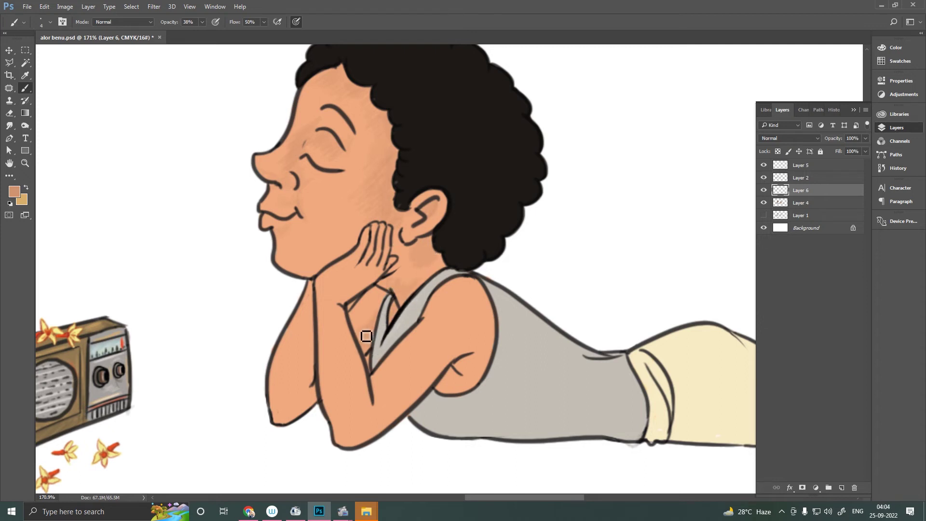
drag(314, 384, 314, 372)
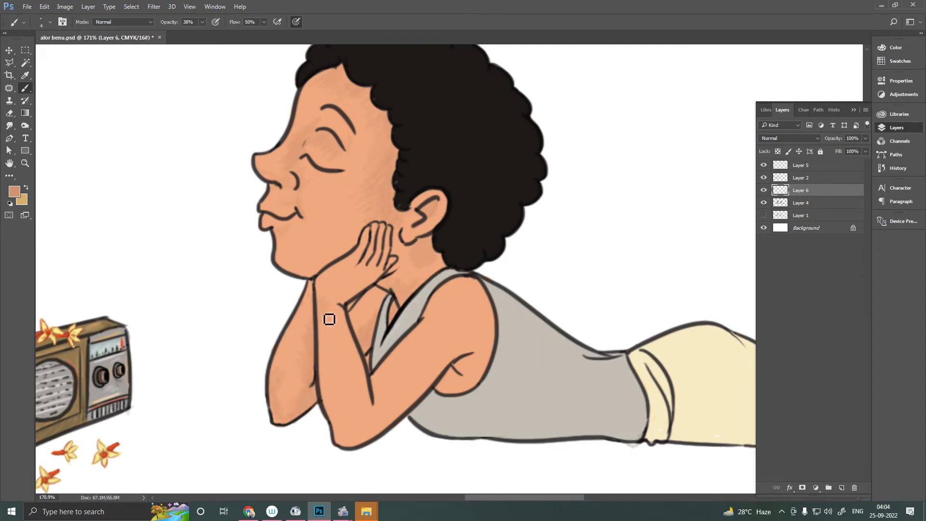
mouse_move(459, 380)
mouse_down()
mouse_move(441, 368)
mouse_move(330, 397)
mouse_up()
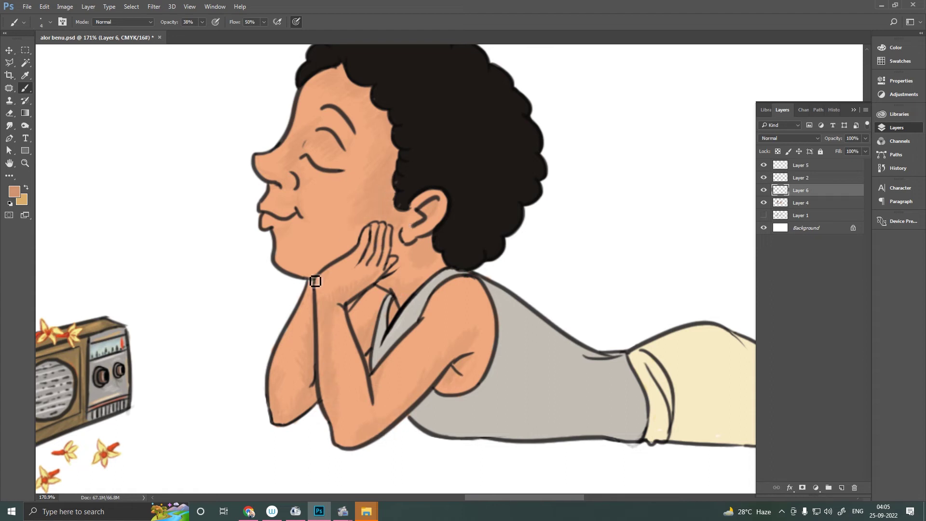
key(r)
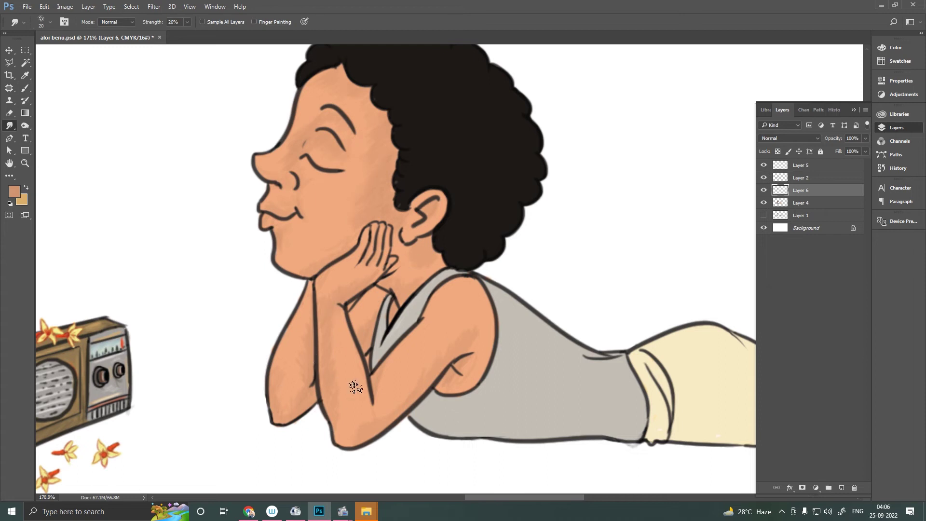
key(b)
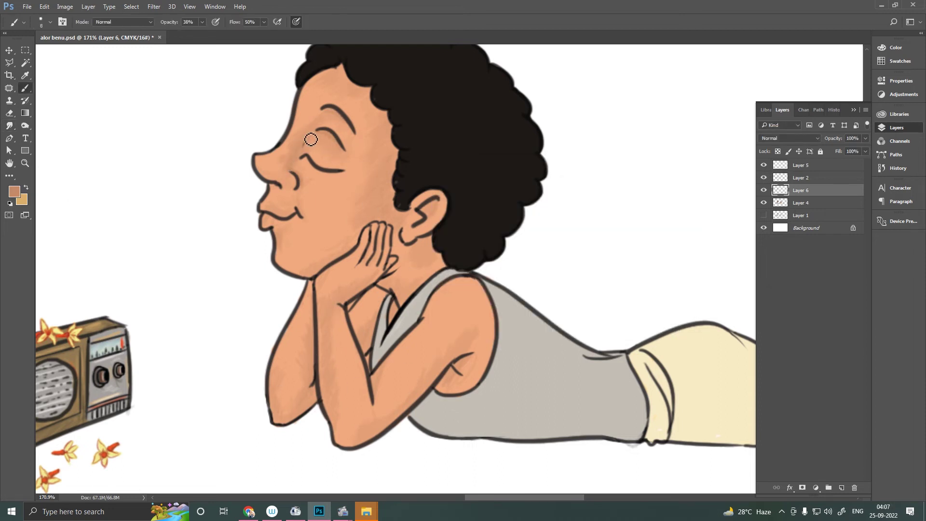
drag(374, 111, 394, 149)
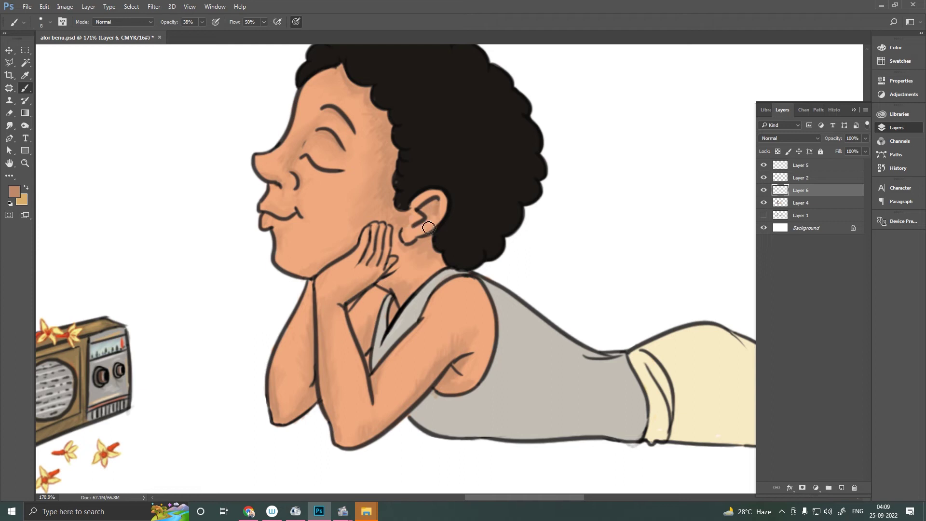
- Blend the skin and darken the boy's lips with brown, softening them with the Eraser
key(r)
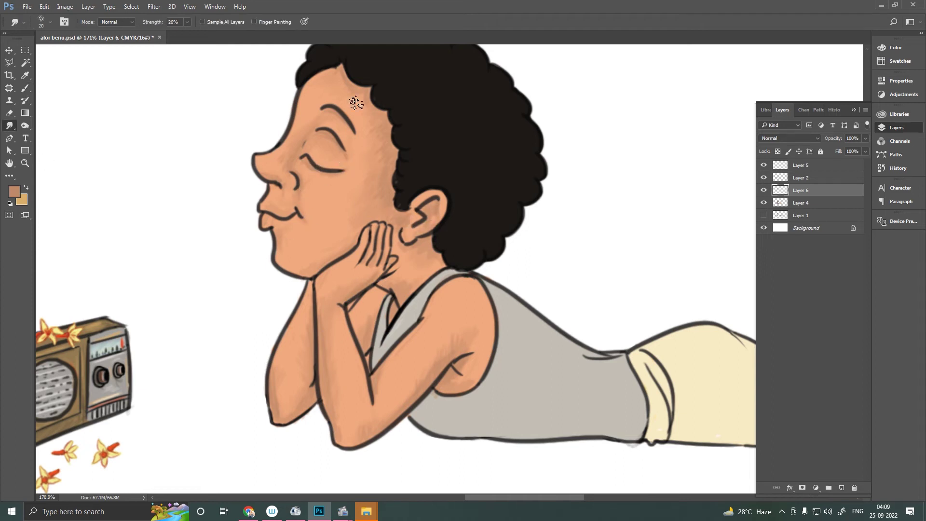
click(14, 191)
click(521, 244)
key(Return)
key(b)
mouse_move(263, 227)
mouse_down()
mouse_move(275, 214)
mouse_move(273, 232)
mouse_up()
key(e)
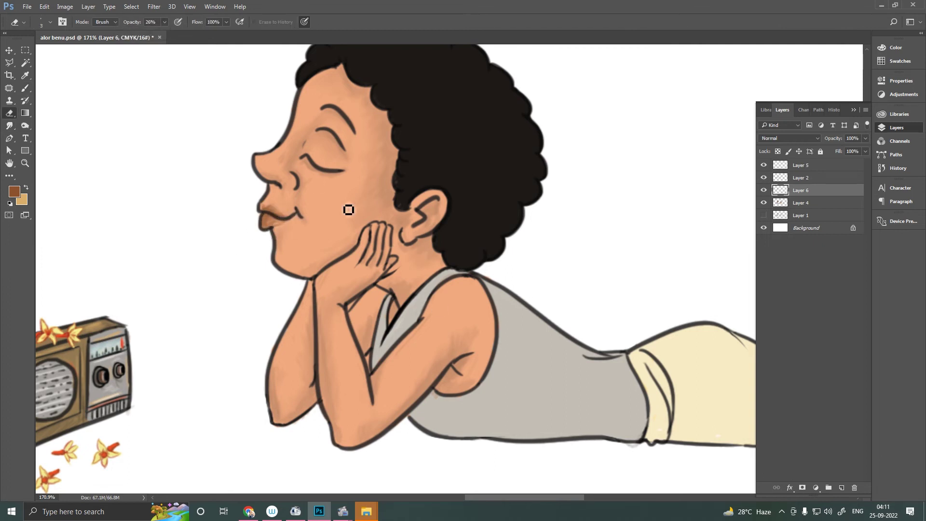
scroll(348, 209, right, 5)
click(14, 191)
- Shade the boy's legs, knee, ankle and lower leg with a skin tone
key(Return)
scroll(322, 261, right, 5)
key(b)
drag(511, 371, 583, 333)
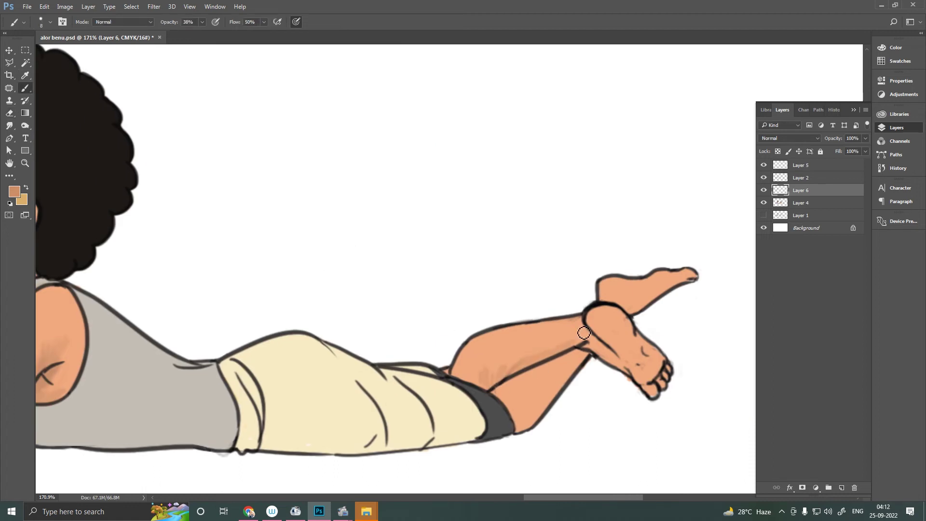
drag(497, 386, 458, 359)
drag(627, 313, 675, 284)
drag(598, 355, 584, 333)
drag(574, 366, 539, 426)
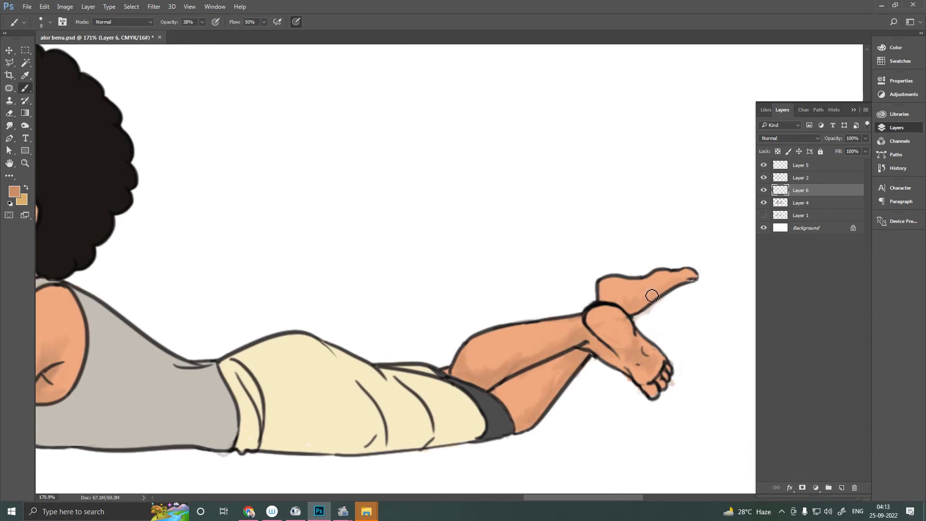
- Add darker brown shading to the sole, toes, top of foot and lower leg
click(14, 191)
key(Return)
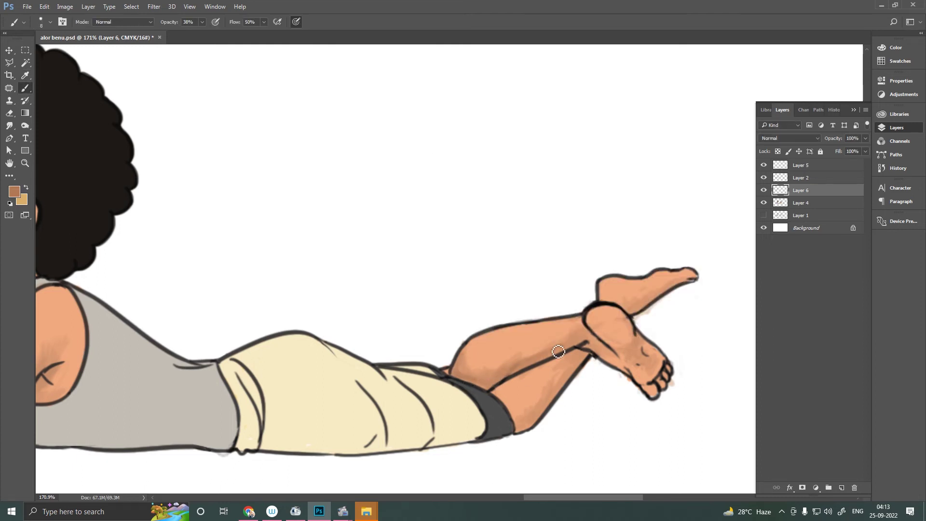
mouse_move(597, 359)
mouse_down()
mouse_move(631, 333)
mouse_move(646, 379)
mouse_up()
drag(675, 292, 646, 280)
mouse_move(578, 356)
mouse_down()
mouse_move(522, 434)
mouse_move(765, 467)
mouse_up()
- Brush light peach highlights onto the legs and begin smudging the shading smooth
click(14, 191)
click(486, 190)
key(Return)
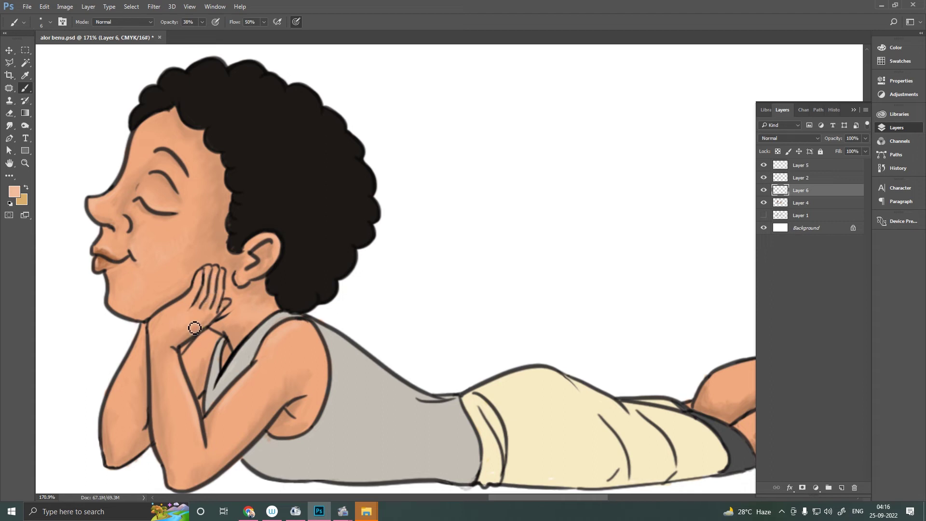
scroll(454, 380, right, 5)
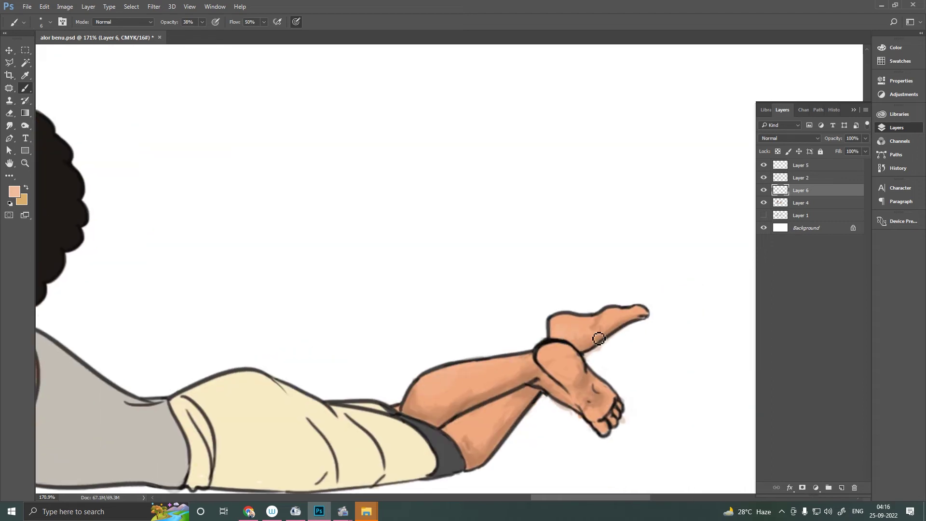
click(14, 191)
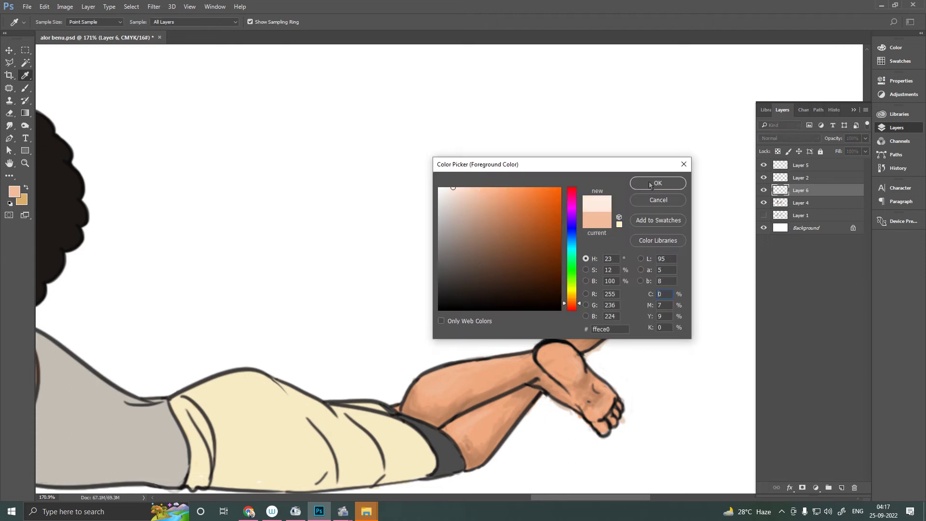
click(649, 184)
key(b)
mouse_move(229, 405)
mouse_down()
mouse_move(567, 385)
mouse_move(378, 371)
mouse_up()
key(r)
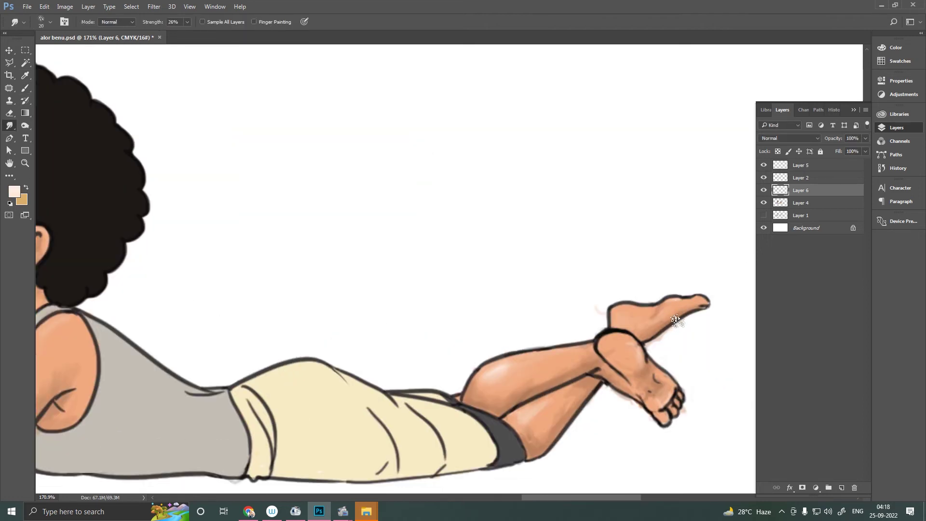
scroll(446, 344, down, 2)
scroll(445, 344, left, 3)
- Paint grey shading on the boy's shirt near the armpit, bottom and hem
key(b)
drag(176, 285, 145, 328)
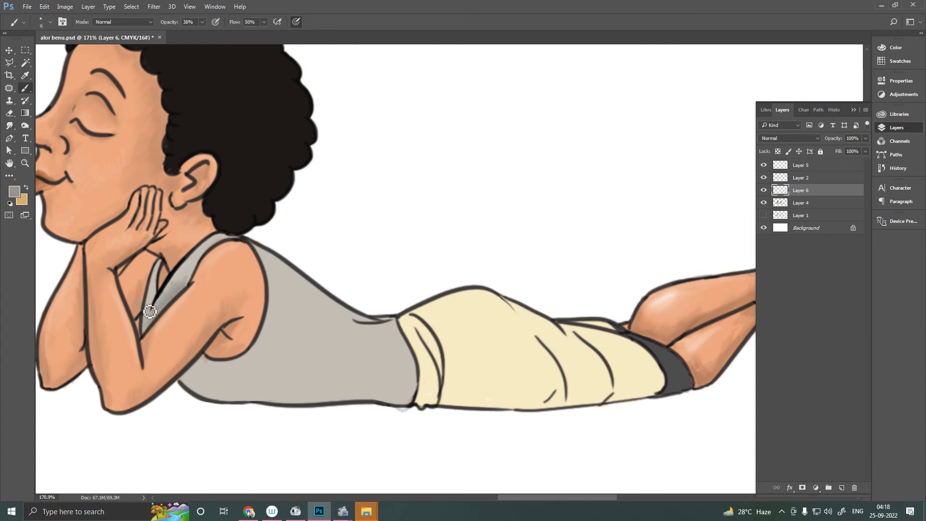
drag(299, 374, 270, 390)
mouse_move(205, 362)
mouse_down()
mouse_move(199, 393)
mouse_move(324, 357)
mouse_move(395, 372)
mouse_move(347, 372)
mouse_move(339, 393)
mouse_move(287, 403)
mouse_move(383, 398)
mouse_move(415, 384)
mouse_move(256, 359)
mouse_up()
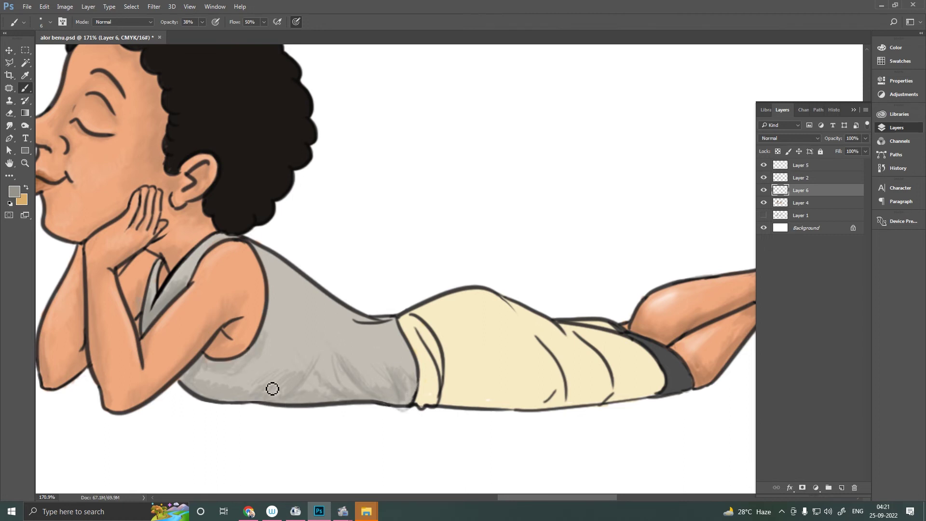
drag(393, 323, 343, 329)
drag(274, 295, 260, 337)
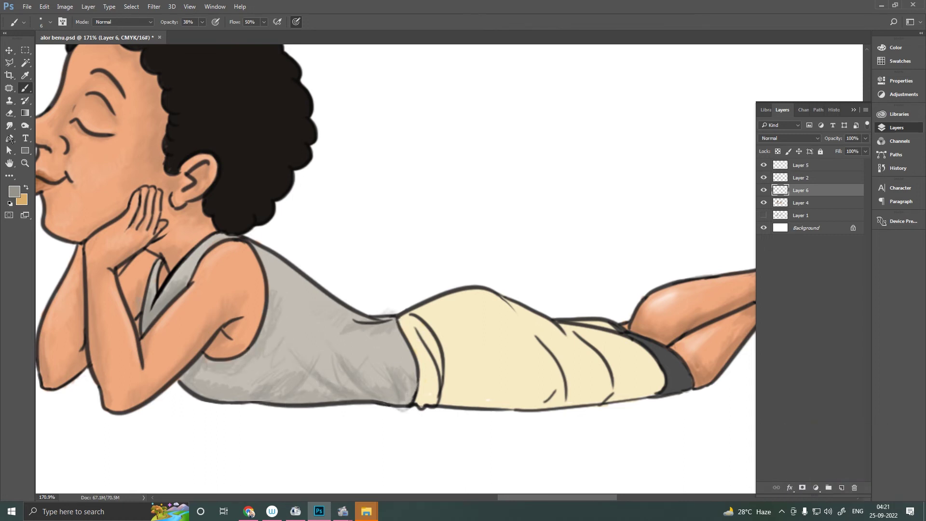
- Blend the shirt shading with Smudge and add a few light grey marks
click(9, 126)
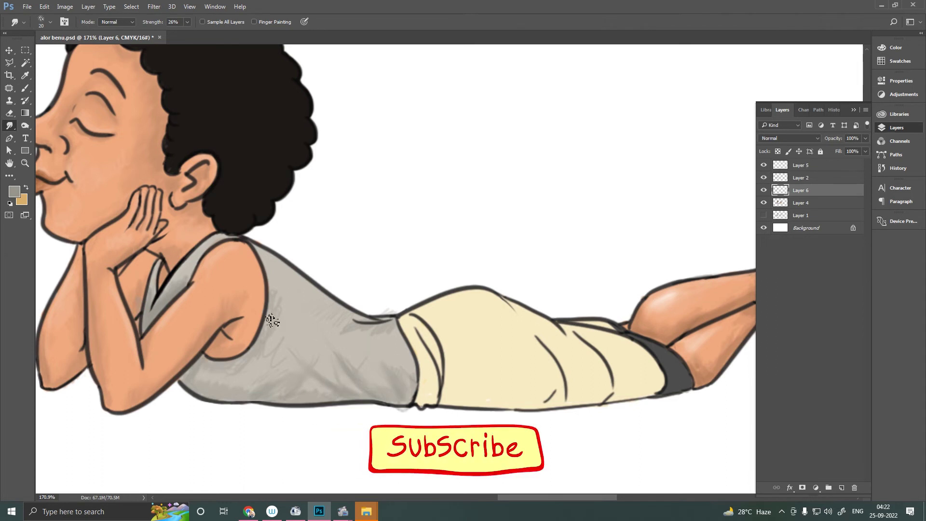
key(b)
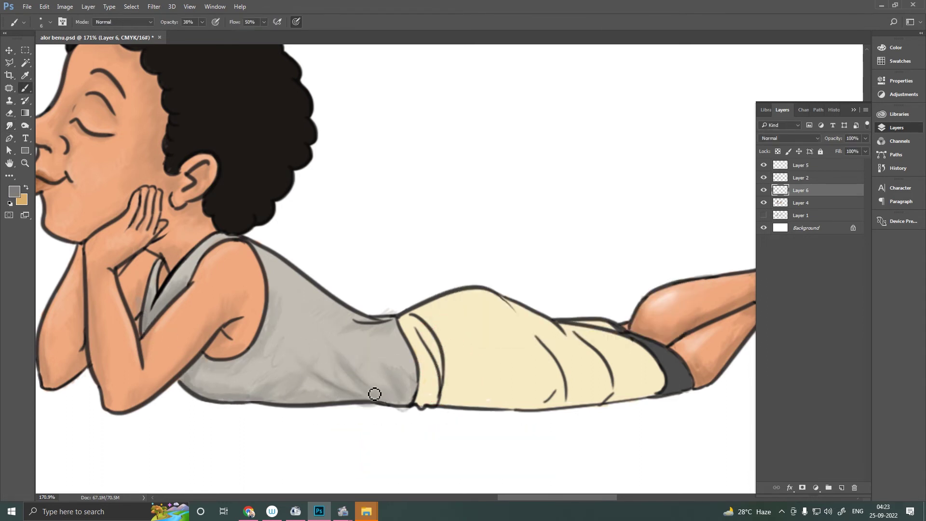
right_click(355, 357)
key(r)
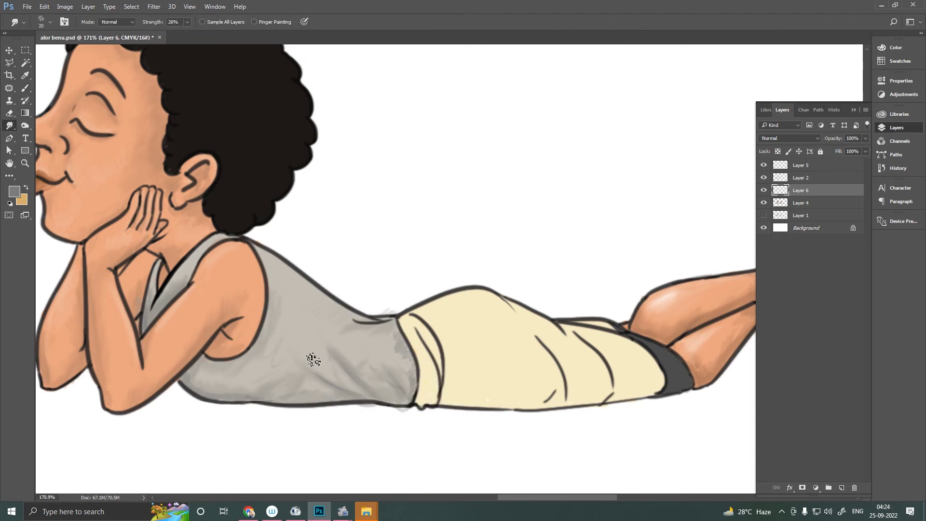
key(b)
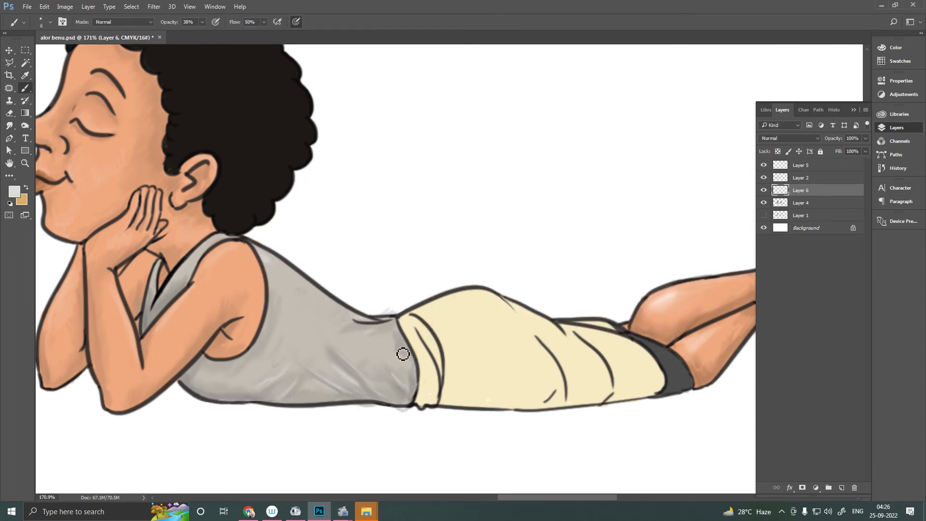
drag(360, 403, 358, 345)
click(9, 126)
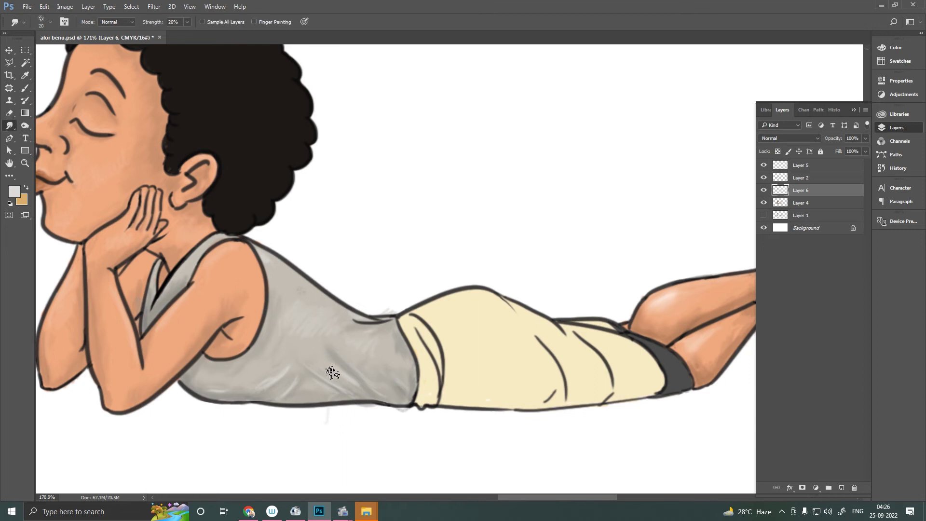
key(b)
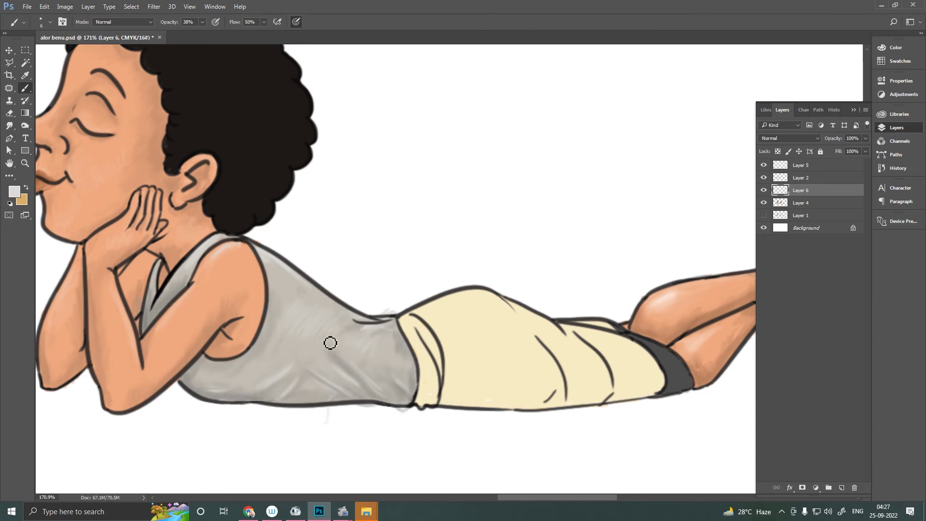
- Pick a beige-grey and paint fold shadows along the cream shorts and their hem
scroll(330, 342, right, 3)
alt+click(347, 389)
drag(347, 389, 341, 389)
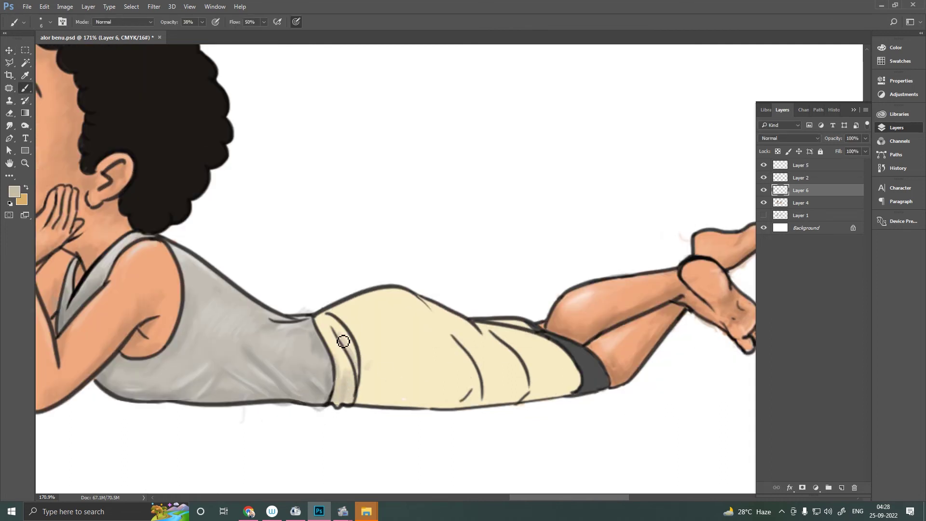
drag(332, 323, 351, 405)
drag(468, 345, 487, 381)
drag(359, 393, 414, 411)
drag(506, 353, 568, 387)
mouse_move(367, 400)
mouse_down()
mouse_move(568, 397)
mouse_move(376, 383)
mouse_move(378, 394)
mouse_move(542, 357)
mouse_up()
drag(132, 91, 359, 231)
- Paint brown curl strokes across the boy's hair, sampling tan and dark brown tones
alt+click(358, 231)
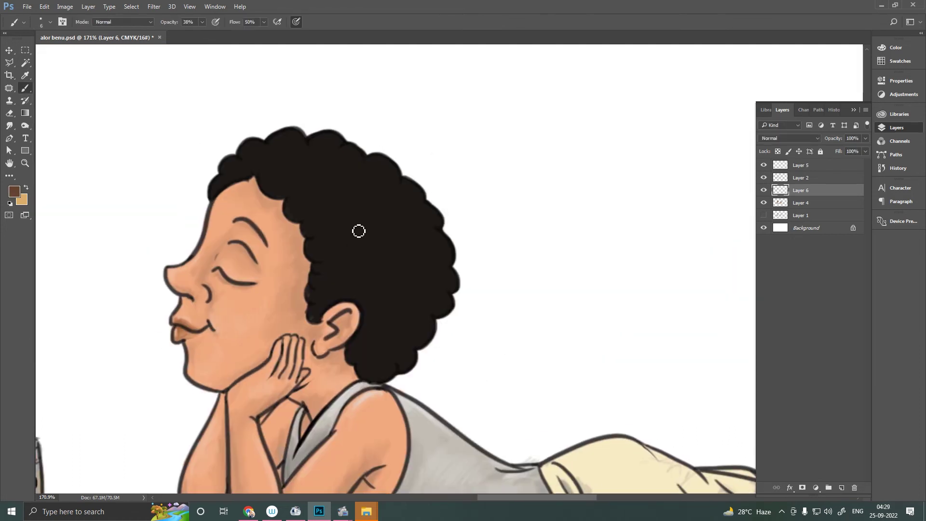
mouse_move(288, 153)
mouse_down()
mouse_move(434, 217)
mouse_move(379, 360)
mouse_up()
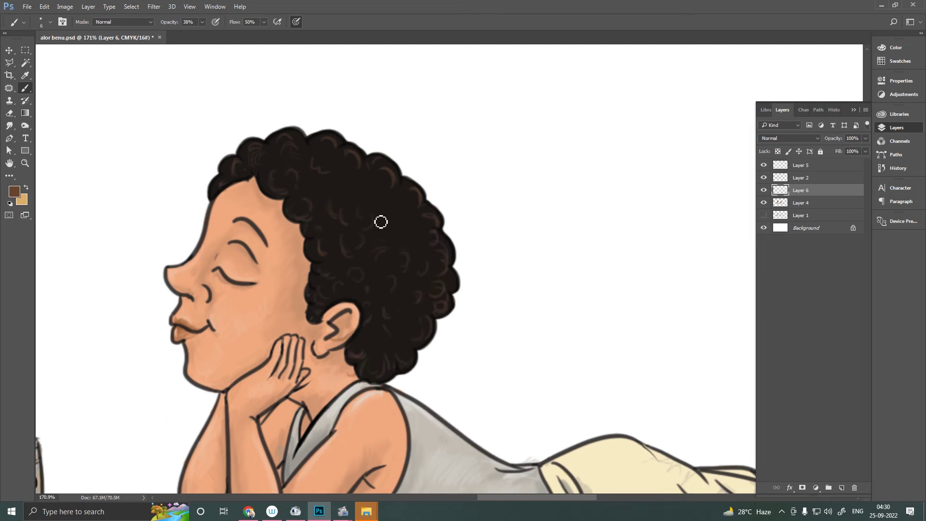
alt+shift+right_click(340, 204)
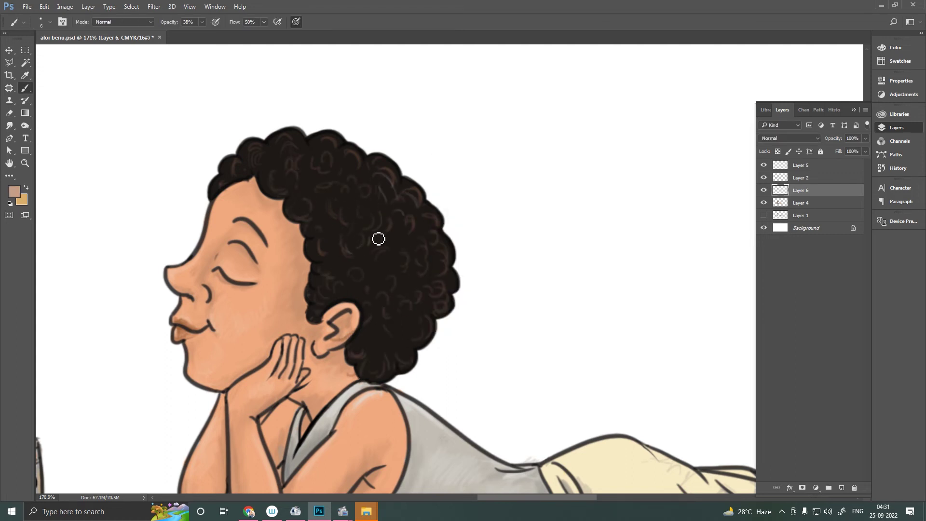
alt+click(360, 224)
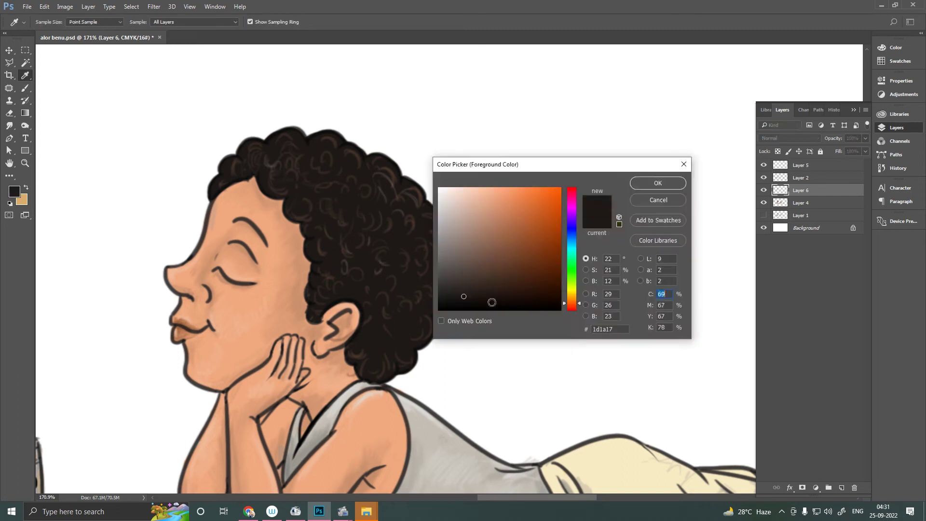
- Set a fine, full-opacity brush and switch the colour to near-black
key(bracketleft)
key(bracketleft)
key(bracketleft)
key(0)
key(shift+0)
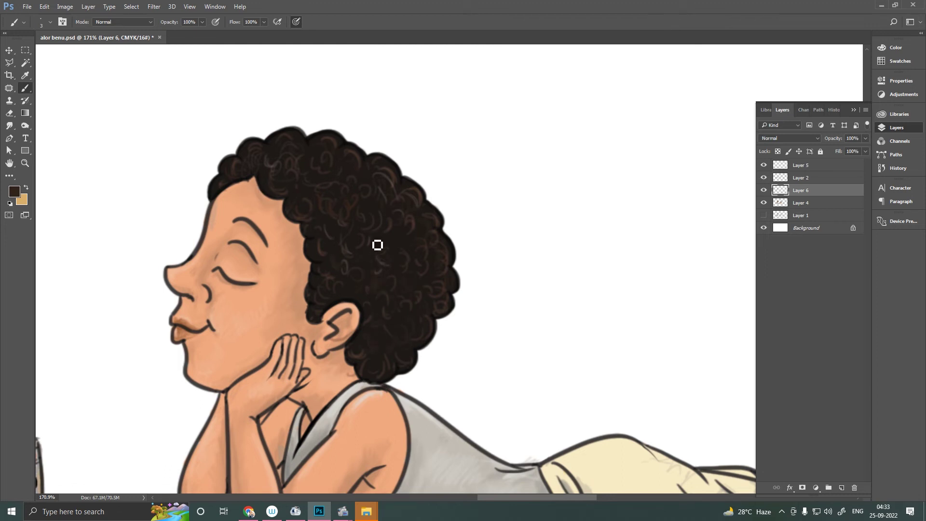
click(14, 191)
click(451, 302)
click(666, 180)
key(bracketleft)
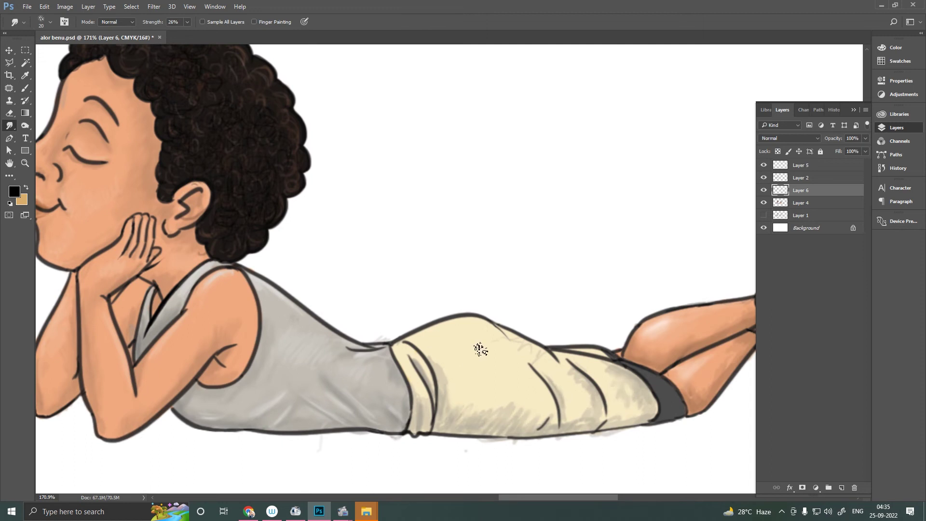
- Paint white highlight strokes on the shorts and smudge them soft
key(b)
drag(417, 371, 415, 429)
right_click(442, 333)
drag(420, 338, 453, 329)
mouse_move(595, 383)
mouse_down()
mouse_move(527, 349)
mouse_move(595, 386)
mouse_move(645, 378)
mouse_up()
key(r)
drag(502, 327, 578, 385)
- Sample a dark grey from the shorts and set brush opacity to 43%
key(i)
click(525, 340)
click(14, 191)
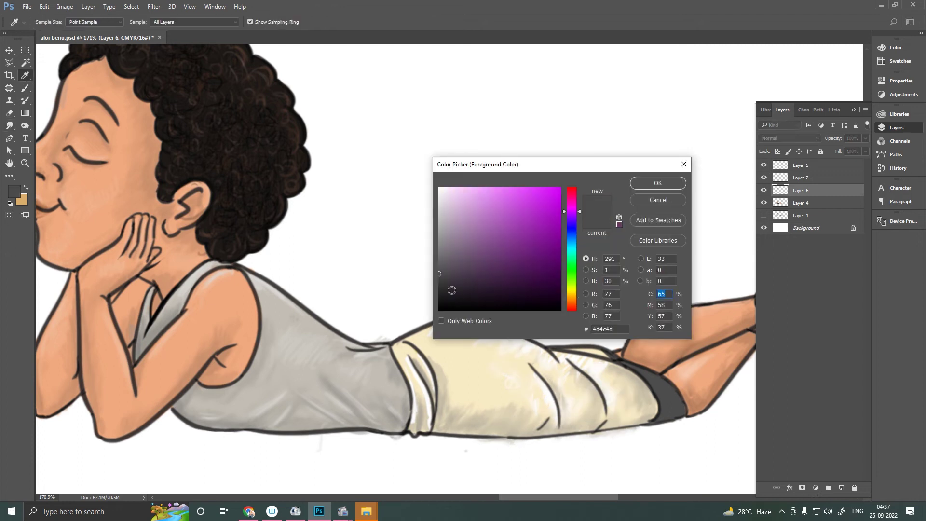
key(Return)
key(b)
key(4)
key(3)
- Sample and confirm a lighter grey as the painting colour
key(i)
click(675, 384)
click(14, 191)
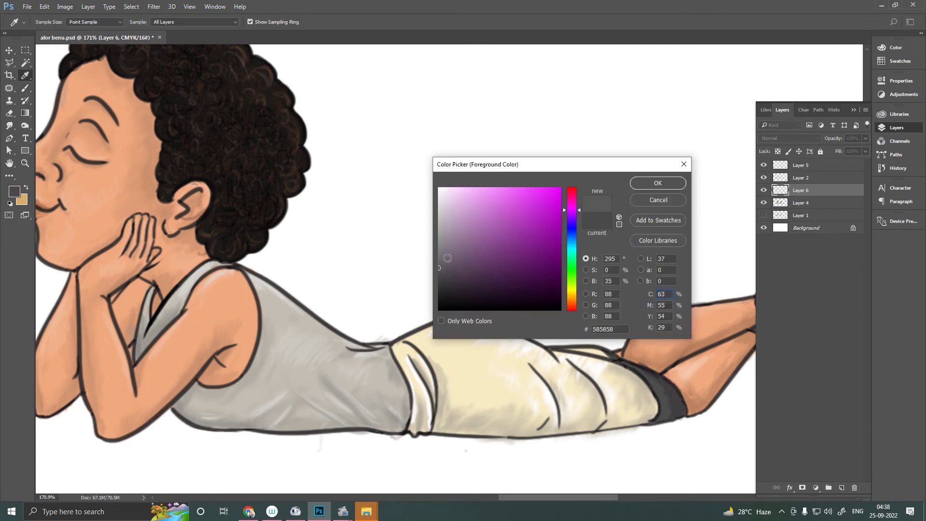
key(Return)
key(b)
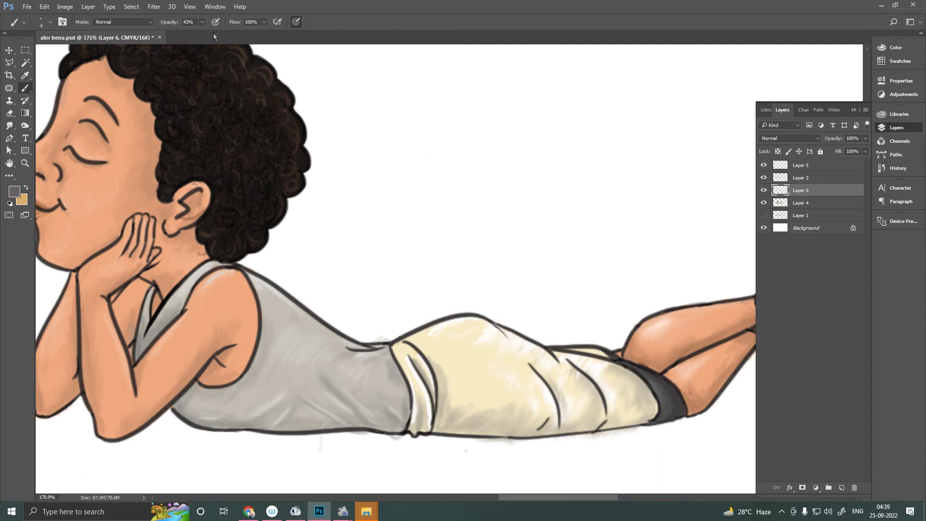
- Sample the collar's dark teal and paint its lower edge at 33% flow
scroll(531, 337, left, 10)
alt+click(388, 264)
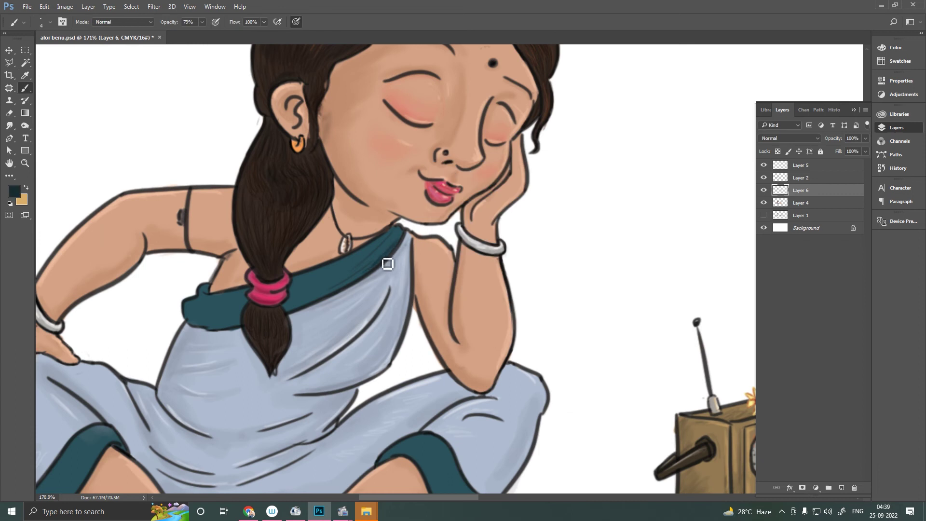
key(shift+3)
key(shift+3)
drag(198, 321, 225, 317)
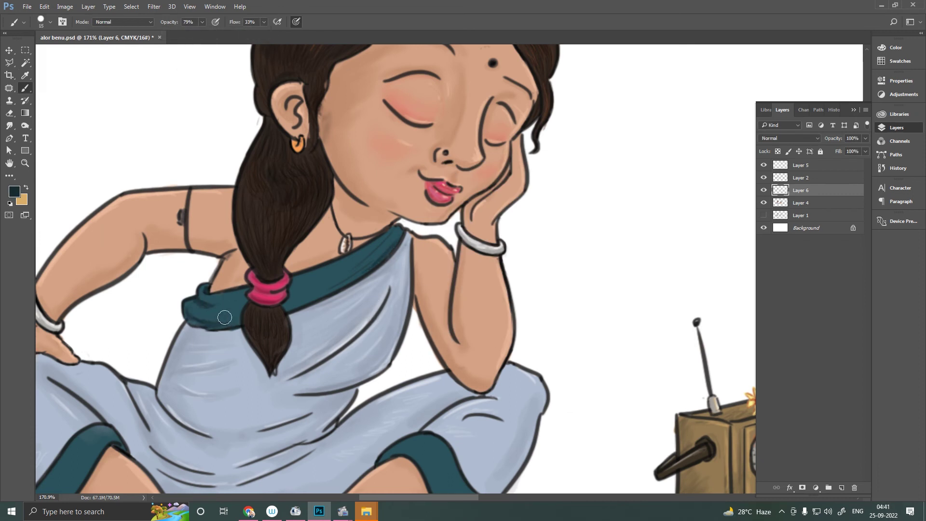
scroll(337, 282, down, 5)
scroll(337, 282, left, 5)
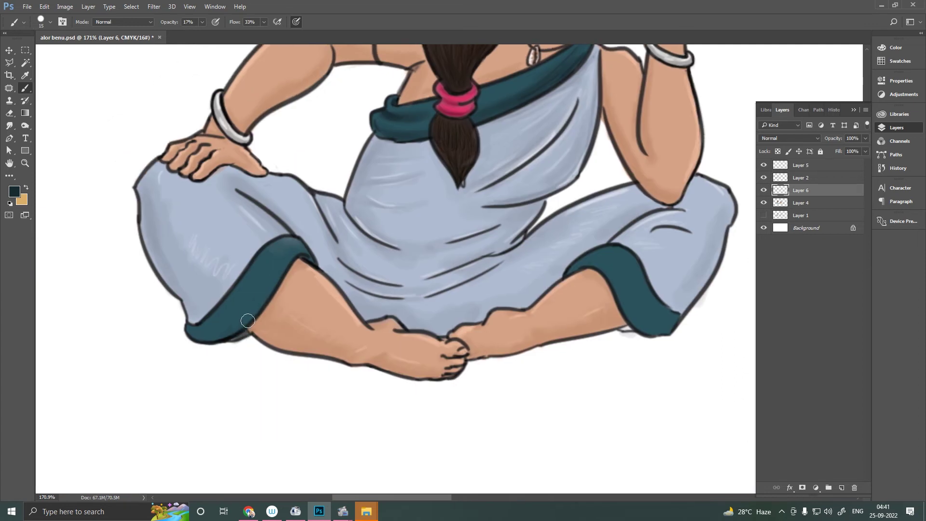
scroll(269, 285, down, 1)
scroll(269, 285, right, 4)
key(bracketleft)
key(bracketleft)
key(bracketleft)
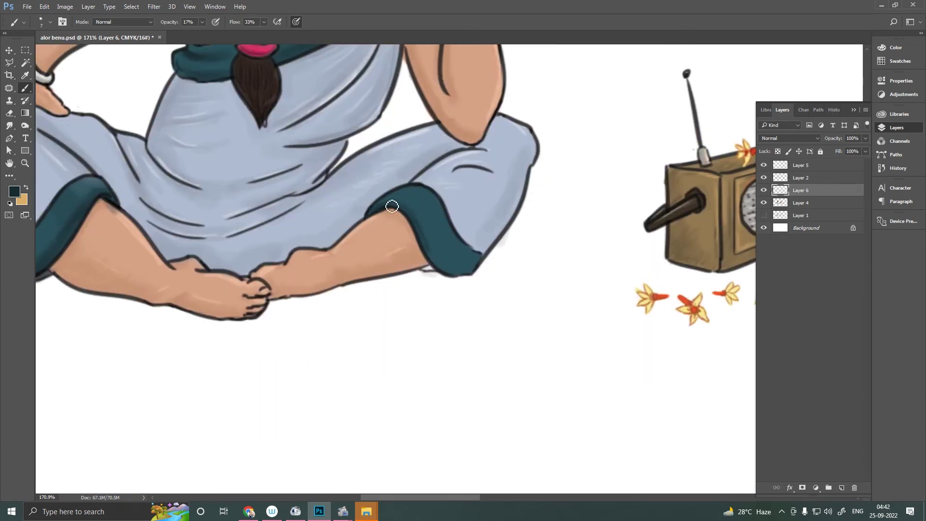
scroll(447, 237, up, 1)
scroll(447, 236, left, 2)
- Pick a pale colour and brush soft shadows by the radio, under the girl and beside the boy
click(13, 191)
click(503, 269)
click(656, 182)
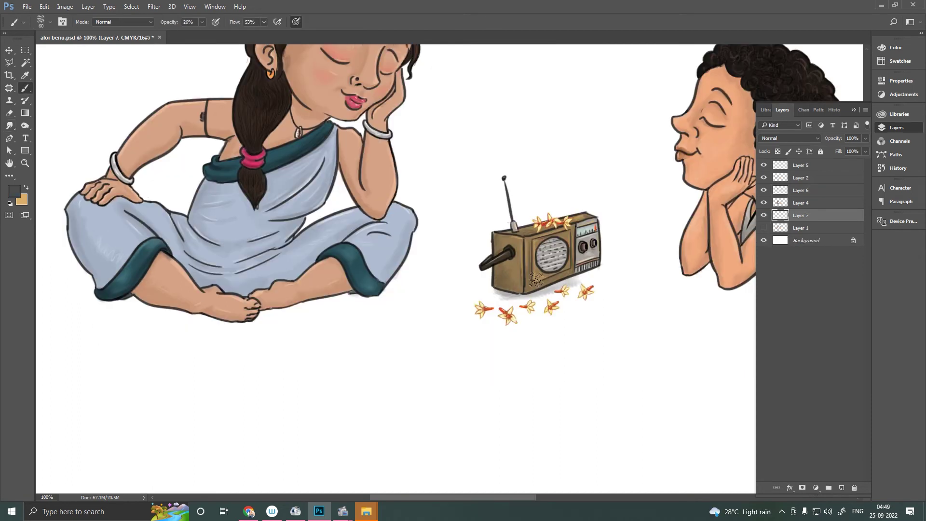
drag(535, 279, 622, 265)
mouse_move(424, 280)
mouse_down()
mouse_move(164, 318)
mouse_move(408, 304)
mouse_move(72, 299)
mouse_move(39, 308)
mouse_up()
drag(527, 305, 179, 249)
mouse_move(301, 220)
mouse_down()
mouse_move(359, 208)
mouse_move(613, 239)
mouse_move(699, 231)
mouse_up()
- Paint a grey shadow along the boy's body and smudge it smooth
scroll(700, 231, right, 3)
drag(579, 203, 670, 179)
scroll(527, 235, left, 6)
scroll(527, 235, left, 3)
key(r)
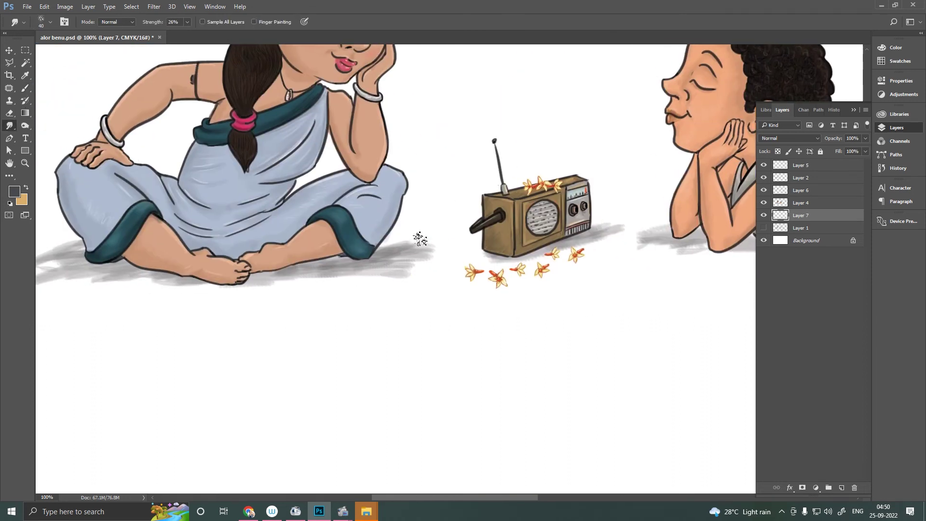
scroll(653, 254, right, 5)
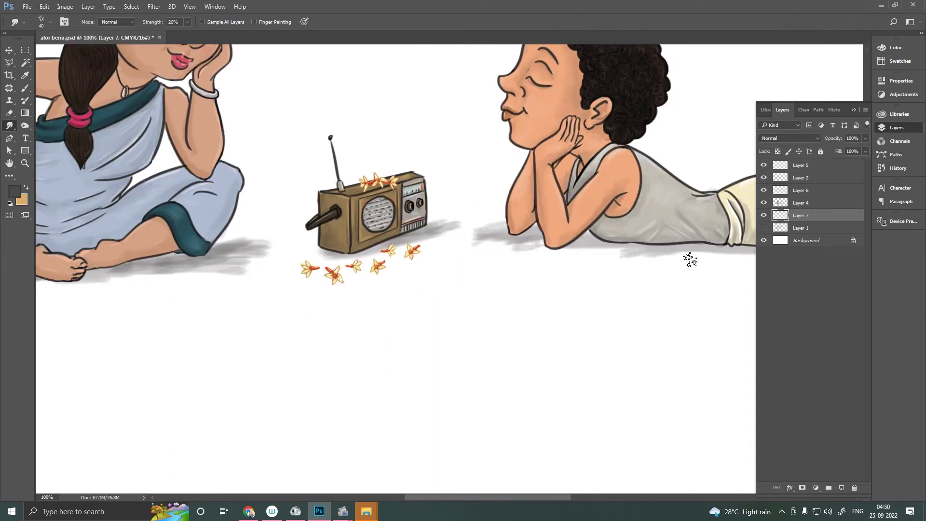
scroll(688, 259, right, 3)
key(b)
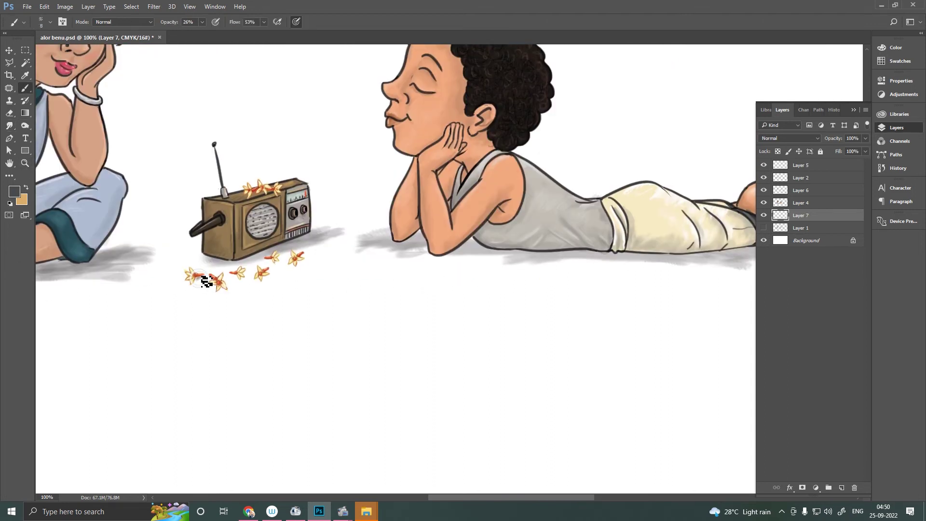
- Make Layer 6 the working layer and zoom in on the radio's flowers
scroll(264, 270, up, 3)
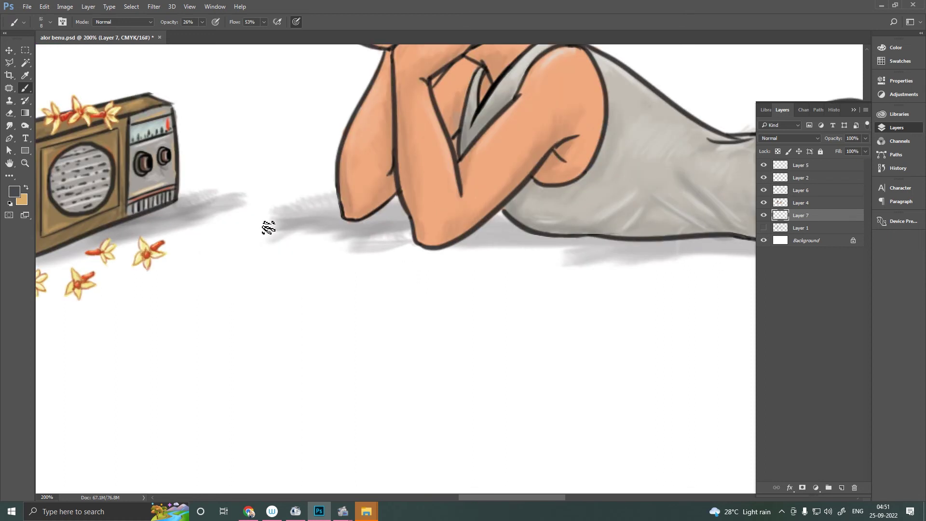
scroll(265, 227, up, 2)
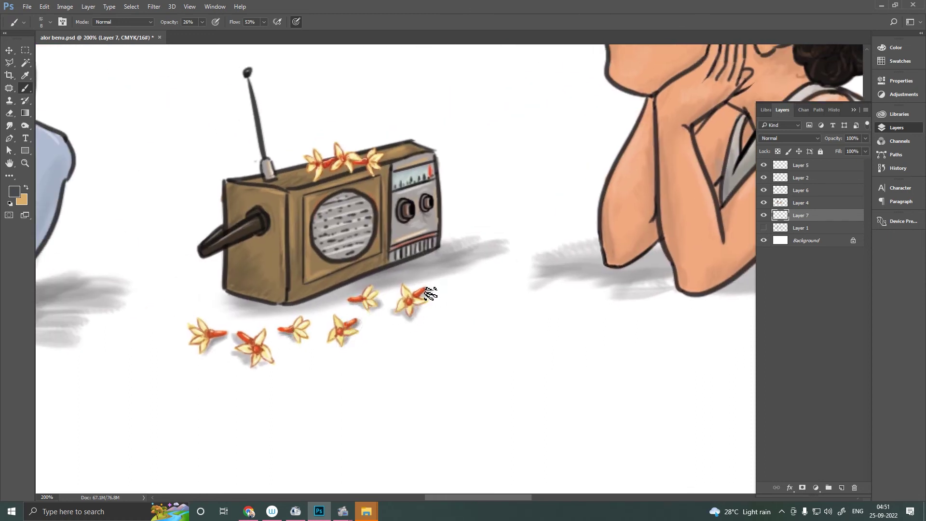
ctrl+click(336, 174)
ctrl+click(377, 165)
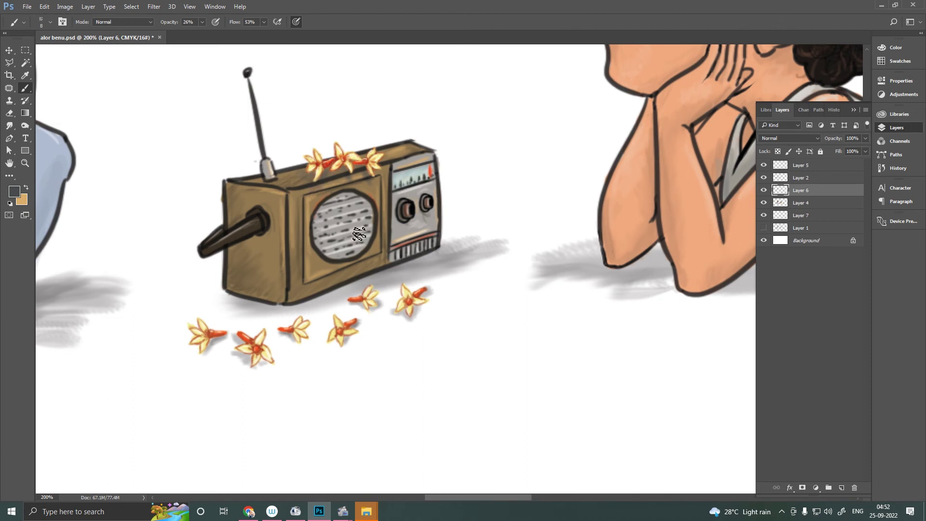
click(14, 191)
key(Escape)
key(z)
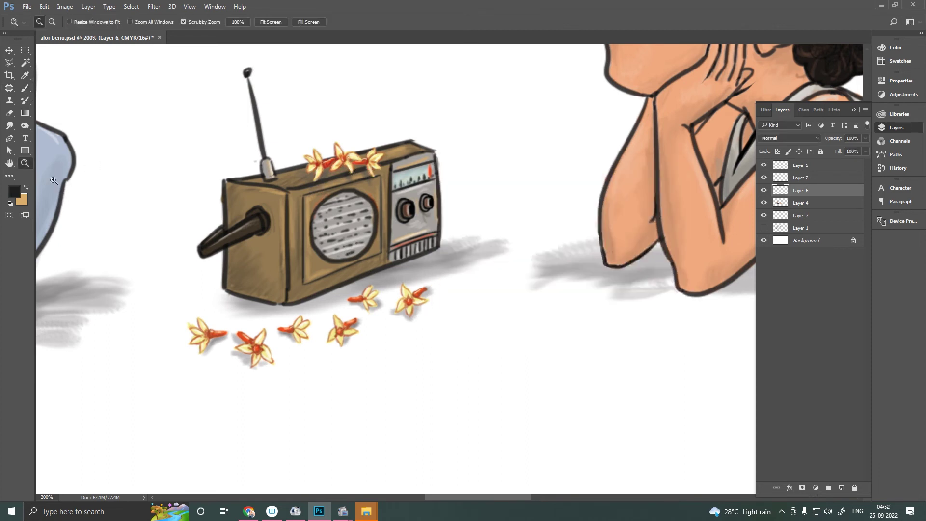
drag(328, 154, 131, 135)
key(b)
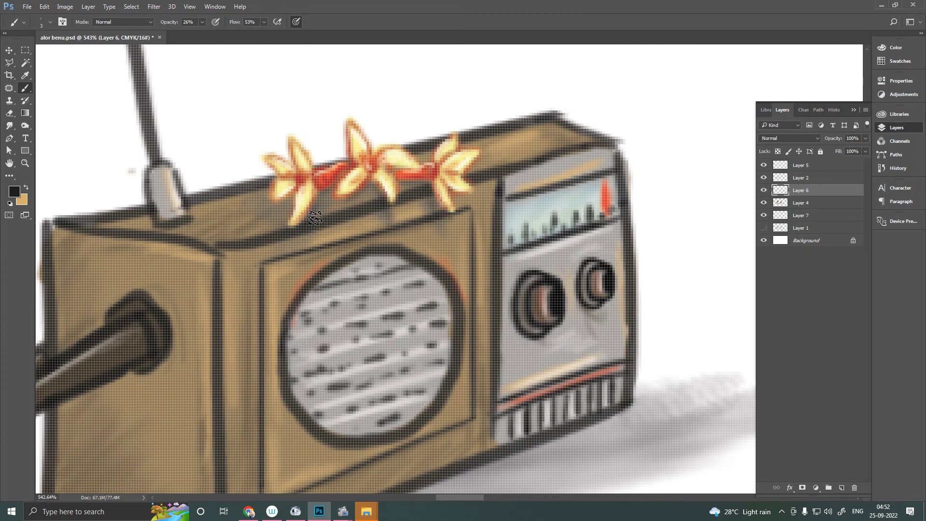
key(ctrl+0)
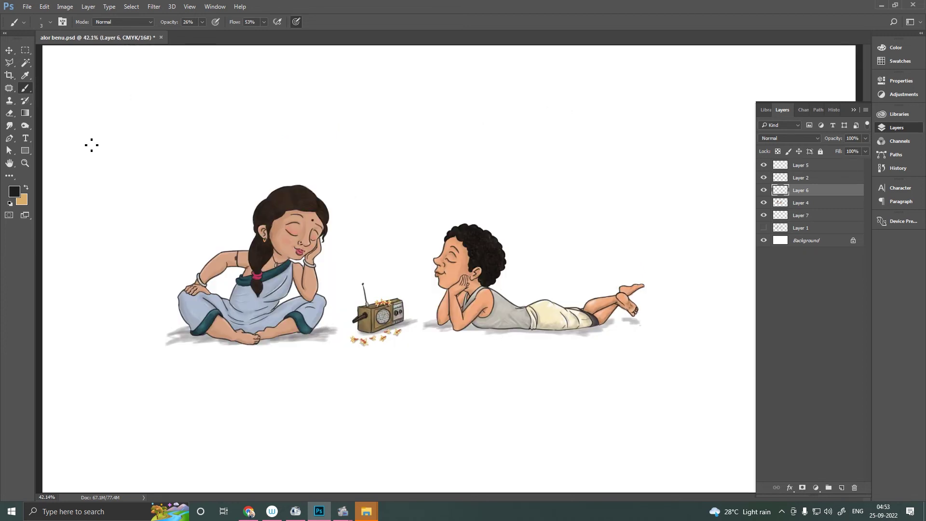
drag(385, 338, 415, 338)
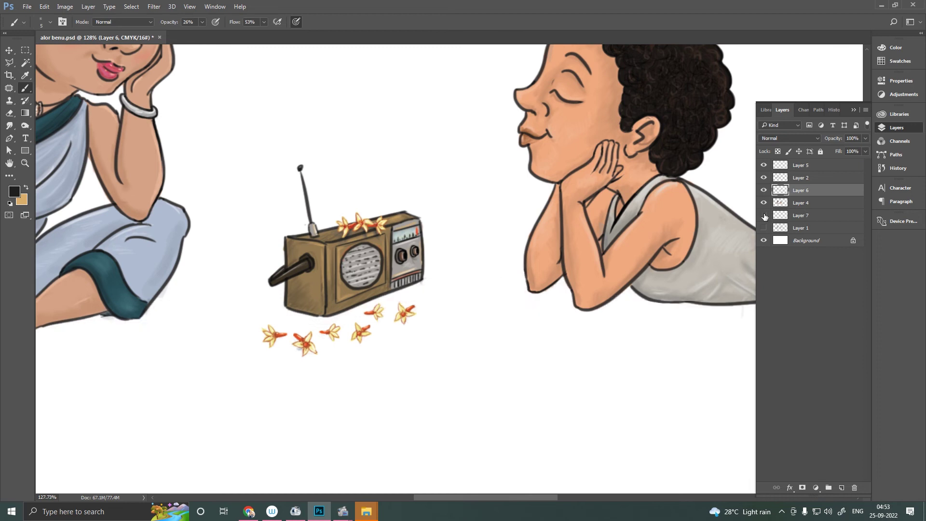
- Switch to the shadow layer, Layer 7, and review the brush preset choices
key(alt+bracketleft)
key(alt+bracketleft)
right_click(268, 346)
key(Escape)
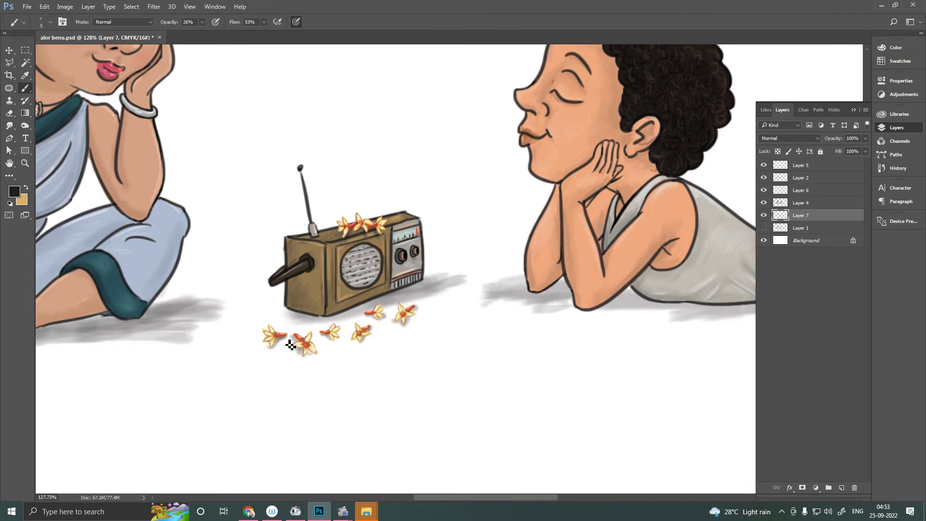
right_click(372, 337)
key(Escape)
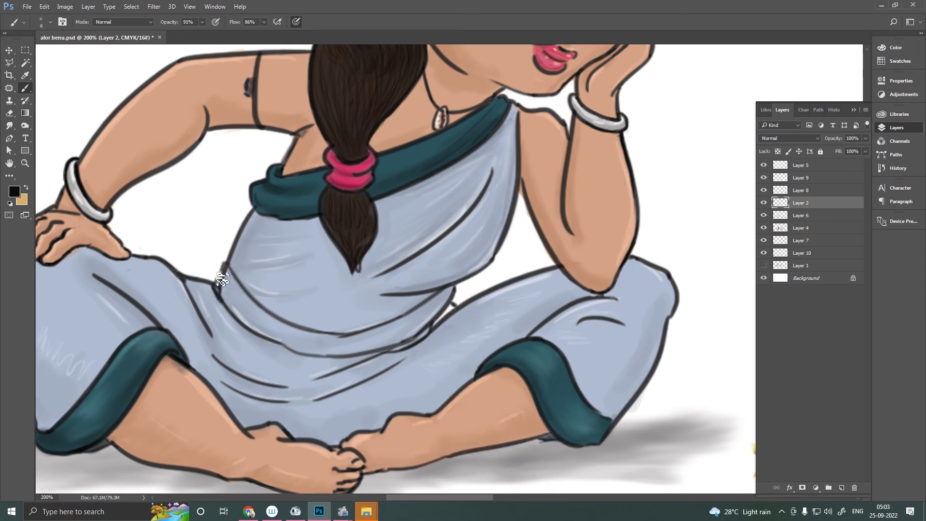
- Sample the border teal and paint a dark teal band across the sari's lap folds
key(e)
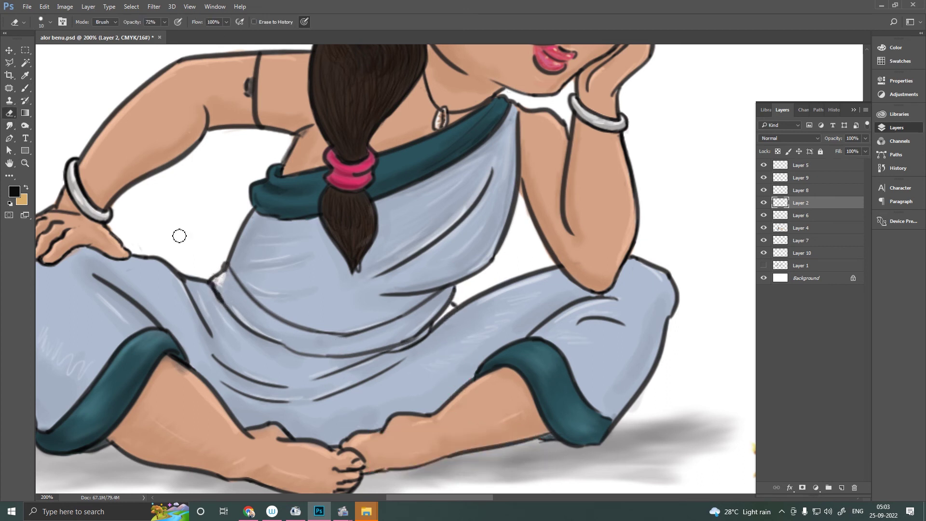
key(b)
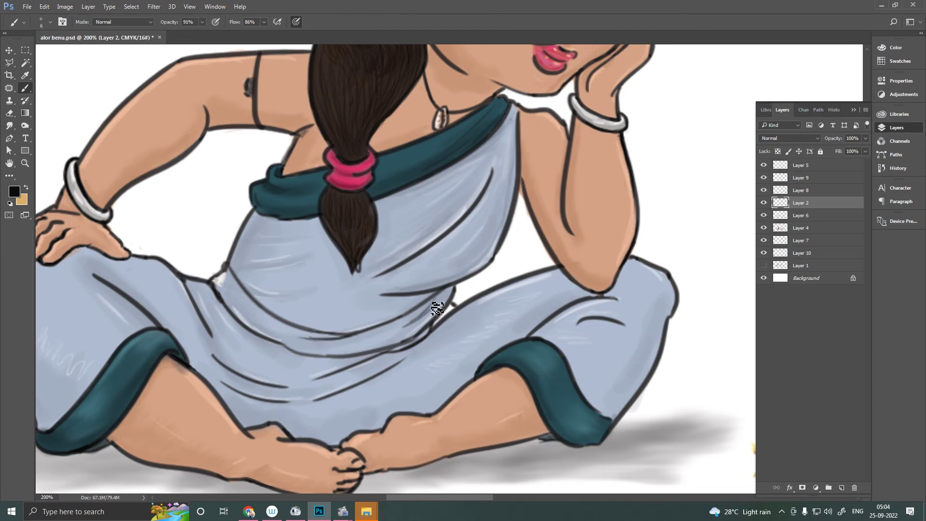
click(808, 232)
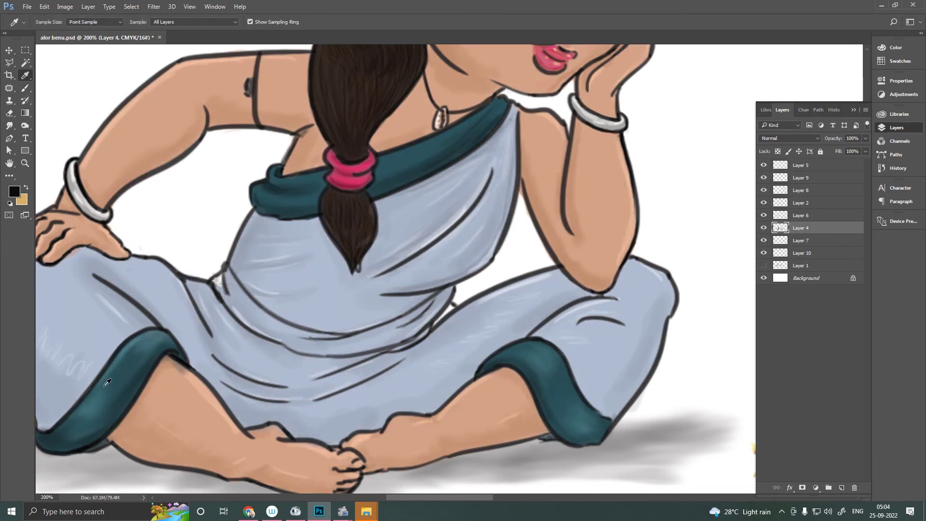
drag(221, 283, 262, 321)
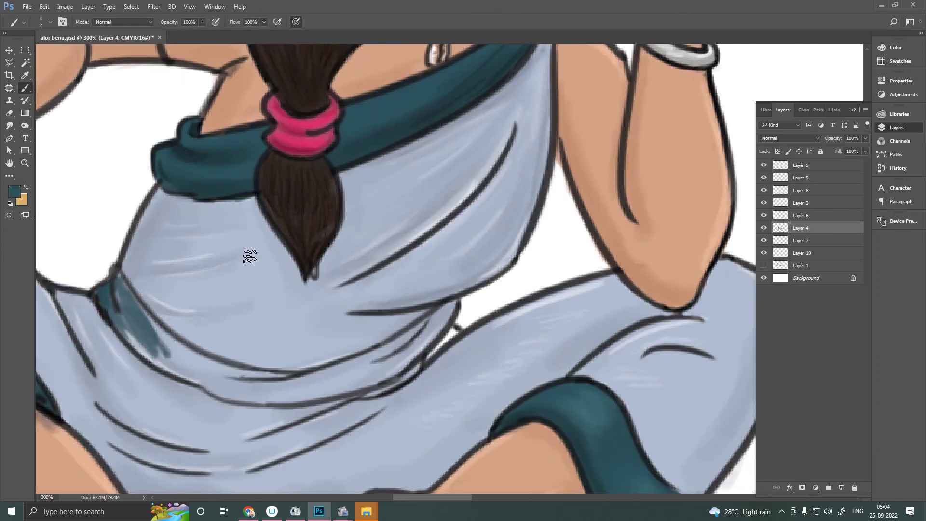
key(ctrl+plus)
mouse_move(572, 244)
mouse_down()
mouse_move(523, 295)
mouse_move(368, 306)
mouse_up()
drag(236, 217, 355, 324)
mouse_move(277, 270)
mouse_down()
mouse_move(371, 318)
mouse_move(458, 328)
mouse_up()
mouse_move(251, 259)
mouse_down()
mouse_move(368, 331)
mouse_move(483, 324)
mouse_up()
drag(574, 238, 545, 299)
- Erase highlight streaks over the band, repaint it darker, then sample a lighter teal
key(alt+bracketright)
key(e)
drag(486, 321, 507, 321)
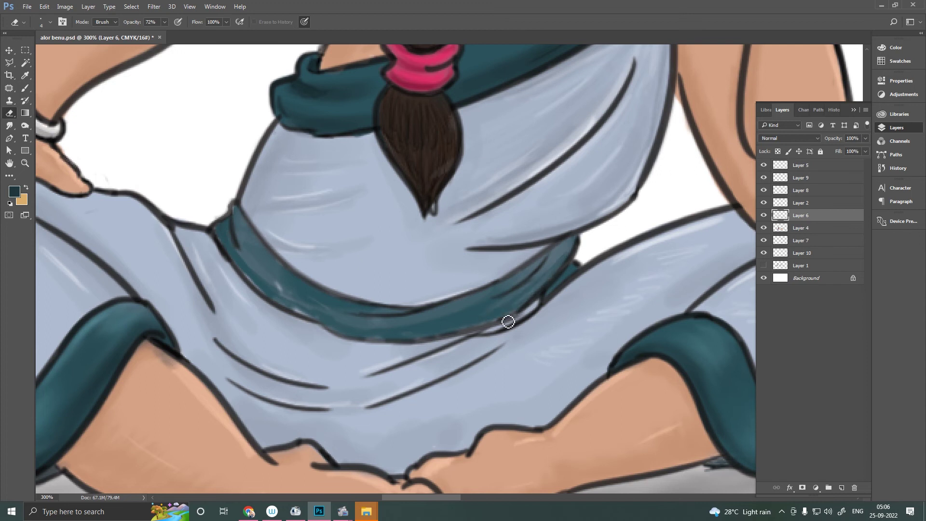
mouse_move(393, 339)
mouse_down()
mouse_move(355, 326)
mouse_move(554, 275)
mouse_up()
key(b)
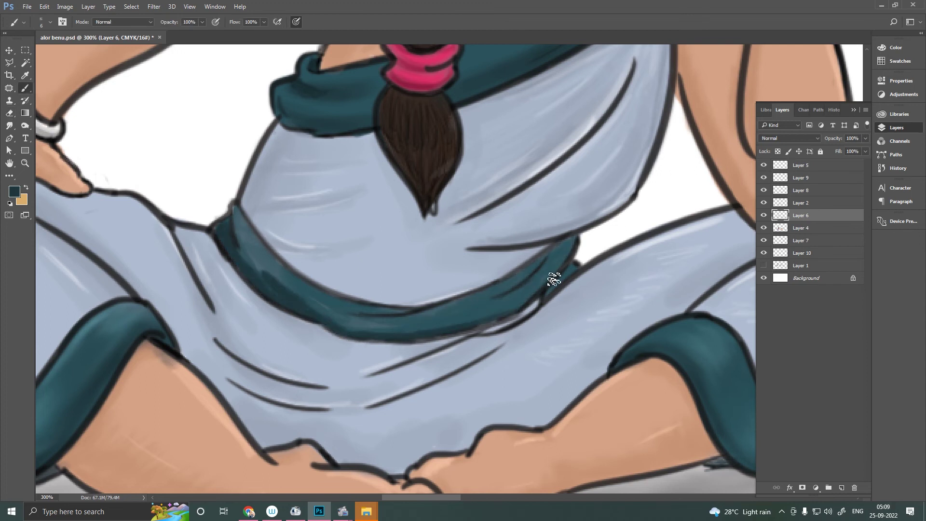
mouse_move(574, 244)
mouse_down()
mouse_move(419, 337)
mouse_move(341, 295)
mouse_up()
drag(239, 224, 268, 287)
alt+click(247, 244)
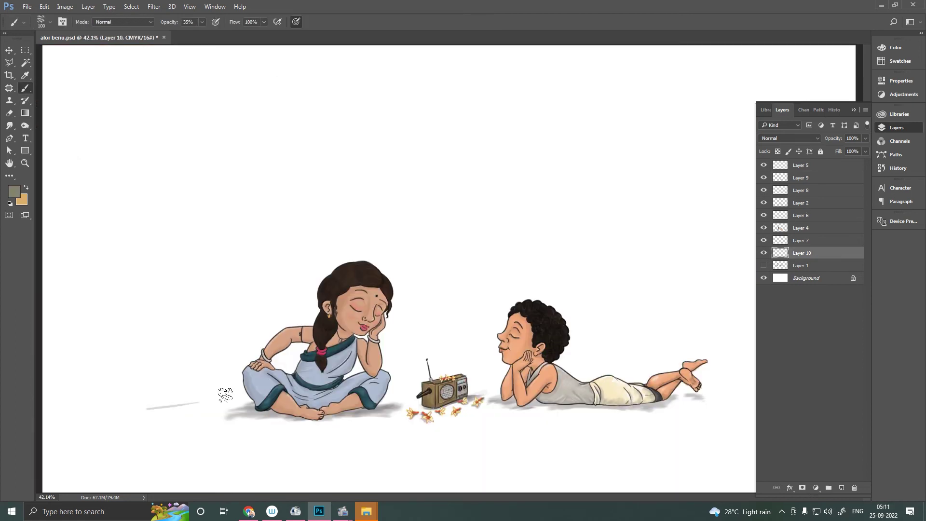
- Brush a grey-green ground band under the figures and layer faint brown strokes over it
mouse_move(144, 406)
mouse_down()
mouse_move(554, 386)
mouse_move(434, 448)
mouse_move(144, 386)
mouse_move(478, 437)
mouse_move(657, 434)
mouse_up()
click(14, 191)
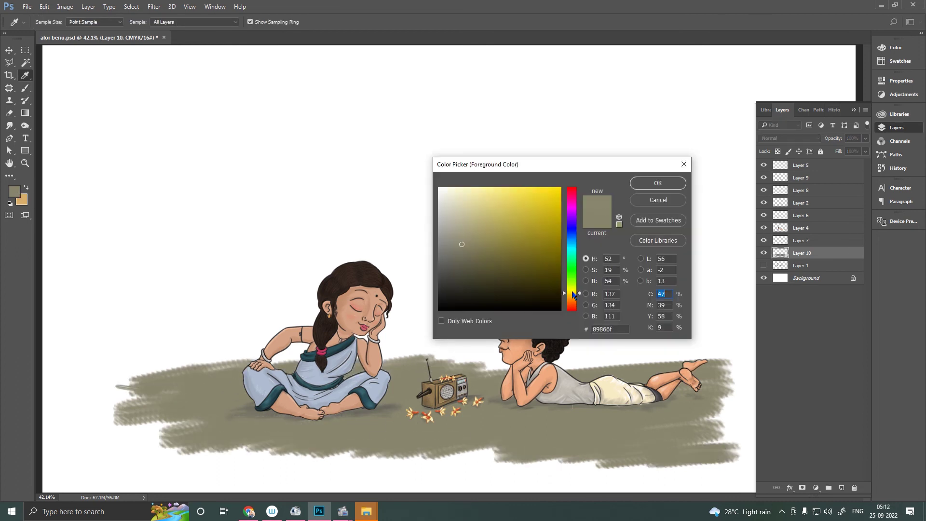
click(550, 200)
click(658, 182)
key(shift+4)
key(shift+3)
drag(202, 378, 294, 422)
key(2)
key(8)
mouse_move(570, 428)
mouse_down()
mouse_move(723, 376)
mouse_move(699, 424)
mouse_up()
drag(120, 424, 338, 458)
- Paint dark green grass at about 75% opacity along the lower-left and right ground edges
click(14, 192)
click(506, 289)
click(657, 183)
key(7)
key(5)
mouse_move(63, 367)
mouse_down()
mouse_move(48, 463)
mouse_move(58, 487)
mouse_up()
mouse_move(87, 395)
mouse_down()
mouse_move(108, 466)
mouse_move(135, 479)
mouse_up()
mouse_move(745, 492)
mouse_down()
mouse_move(740, 425)
mouse_move(729, 429)
mouse_up()
- Extend the dark green grass strokes across the ground and along its bottom edge
drag(131, 456, 198, 414)
mouse_move(164, 378)
mouse_down()
mouse_move(75, 389)
mouse_move(193, 424)
mouse_up()
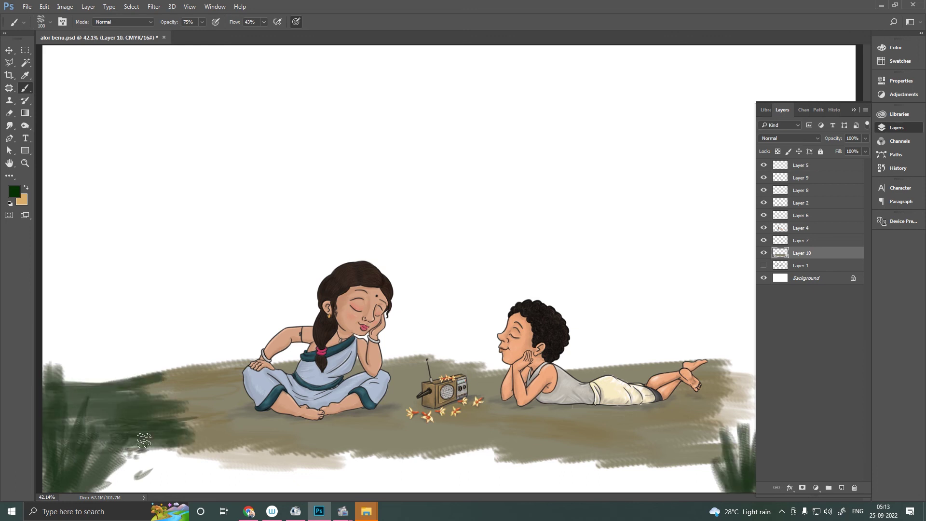
drag(72, 434, 313, 482)
drag(96, 482, 530, 477)
mouse_move(594, 482)
mouse_down()
mouse_move(369, 483)
mouse_move(641, 478)
mouse_up()
mouse_move(550, 482)
mouse_down()
mouse_move(747, 371)
mouse_move(656, 463)
mouse_up()
drag(420, 470, 310, 455)
- Sample olive from the ground and blend it over the lower ground with a smaller brush
key(bracketleft)
alt+click(372, 439)
drag(145, 400, 203, 436)
drag(116, 429, 421, 446)
drag(714, 420, 482, 460)
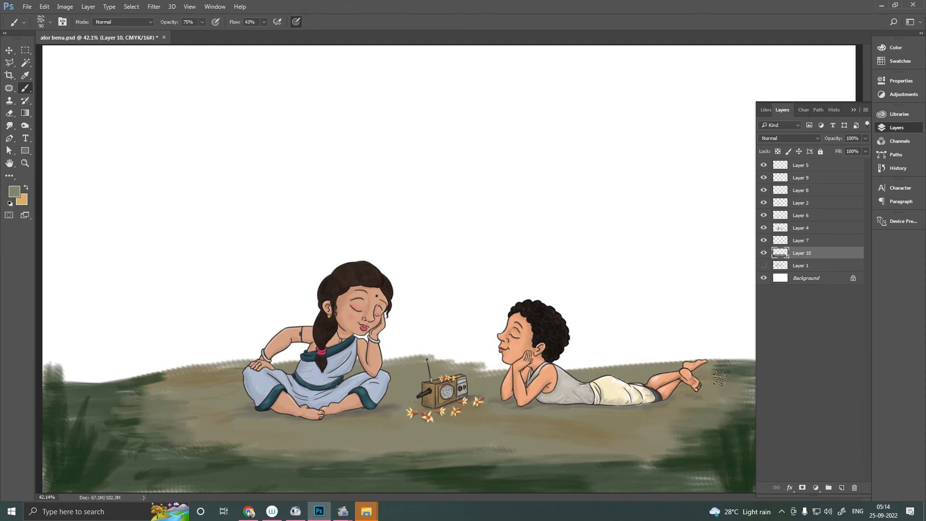
- Try a new green grass stroke on the lower-right ground, then undo it
key(i)
click(475, 372)
text(70)
key(Return)
key(b)
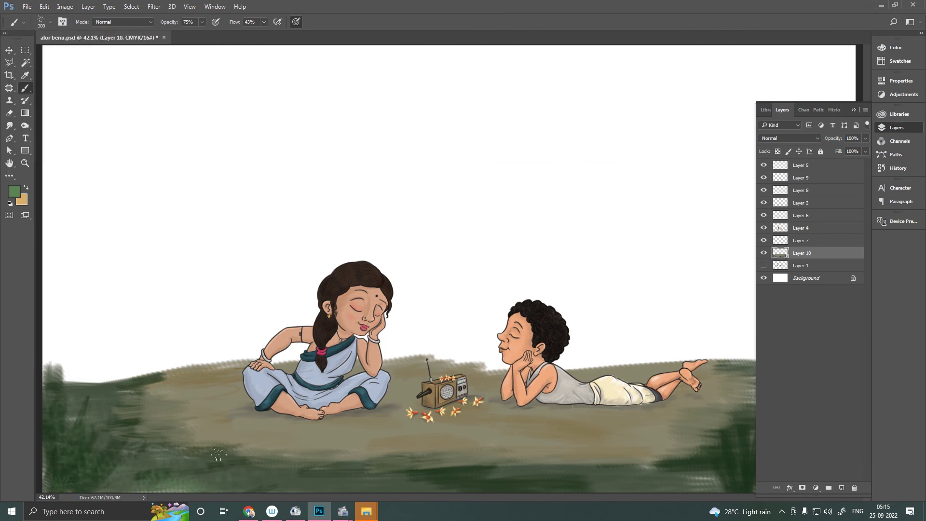
key(F7)
mouse_move(752, 478)
mouse_down()
mouse_move(785, 364)
mouse_move(737, 376)
mouse_up()
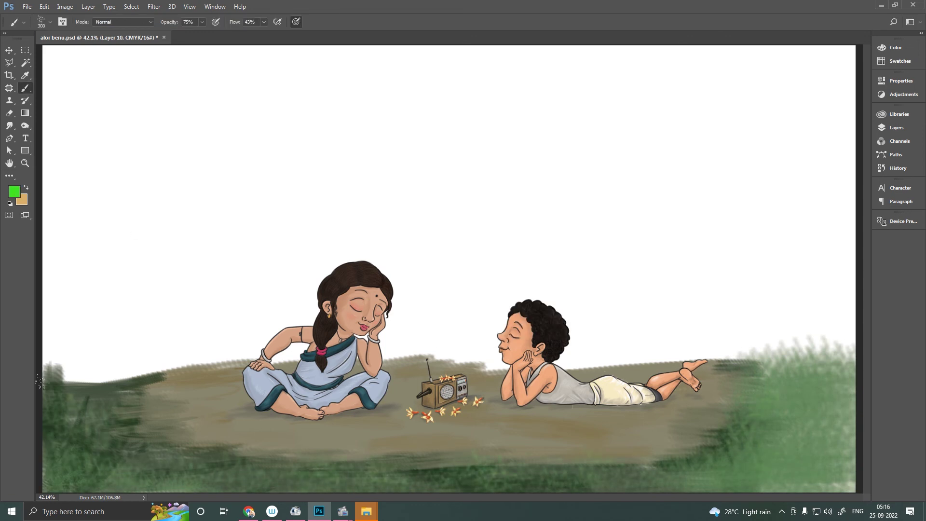
key(F7)
key(ctrl+z)
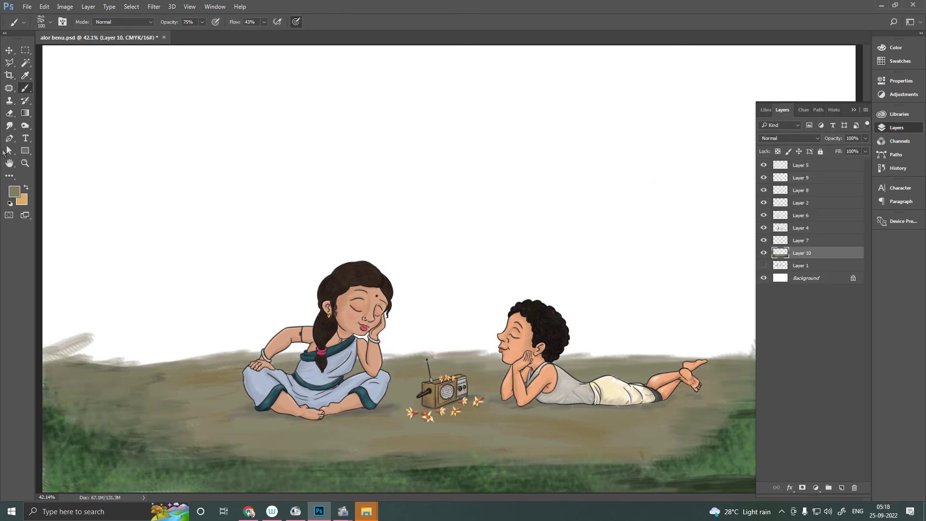
- Choose a large scattered-leaf brush and paint olive foliage and a bush on the left
click(50, 22)
double_click(94, 119)
mouse_move(87, 222)
mouse_down()
mouse_move(138, 299)
mouse_move(53, 338)
mouse_move(203, 342)
mouse_move(145, 348)
mouse_move(101, 331)
mouse_move(203, 337)
mouse_move(58, 367)
mouse_move(232, 313)
mouse_up()
key(bracketleft)
key(bracketleft)
key(bracketleft)
drag(144, 289, 68, 294)
- Darken the left bush and its base with green at full opacity and flow, then select Layer 1
click(10, 197)
click(540, 243)
click(658, 182)
key(0)
key(shift+0)
key(bracketright)
drag(135, 337, 212, 301)
drag(58, 299, 169, 309)
drag(130, 337, 90, 341)
key(bracketleft)
drag(46, 359, 237, 356)
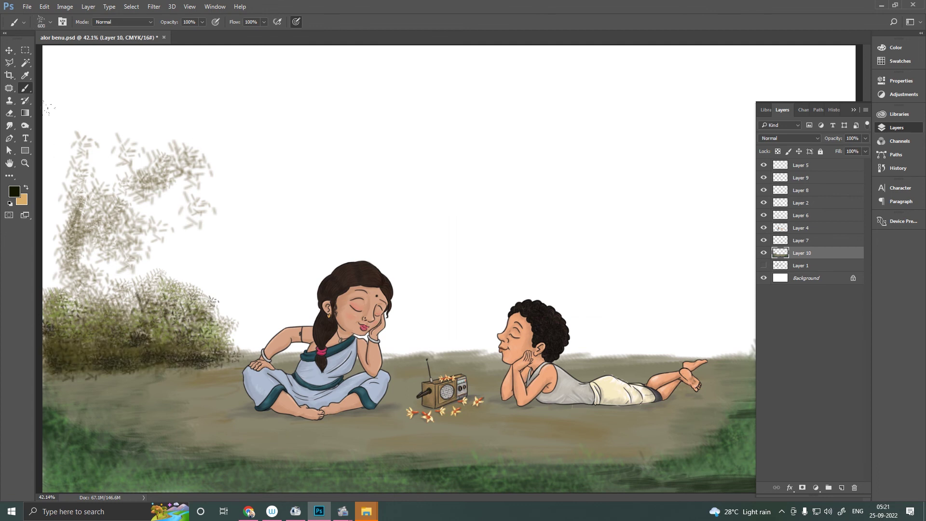
click(815, 265)
- On a new layer, fill the sky with teal using a large soft brush
click(841, 488)
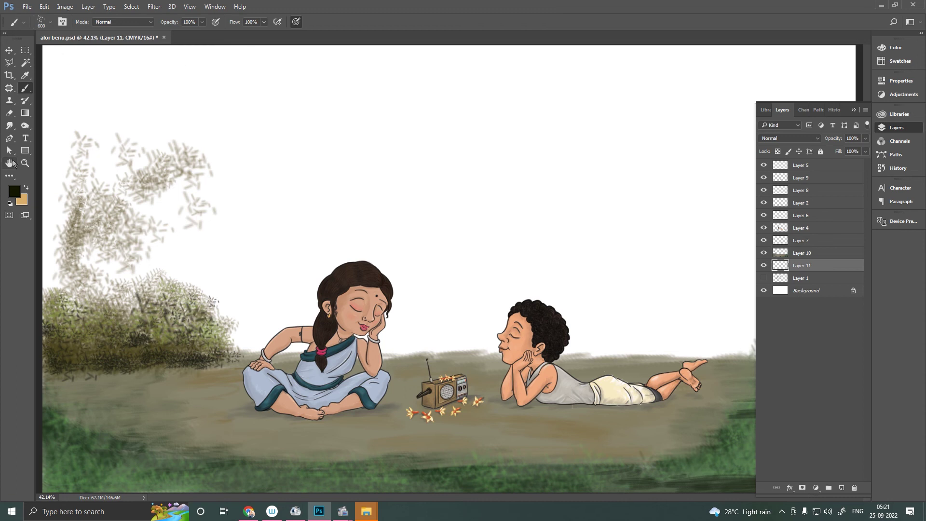
click(14, 191)
click(545, 202)
click(657, 184)
click(50, 21)
double_click(29, 101)
mouse_move(232, 200)
mouse_down()
mouse_move(96, 265)
mouse_move(771, 217)
mouse_move(144, 97)
mouse_up()
- Blend mint into the upper sky and soft light green into the middle sky
click(14, 192)
click(482, 190)
click(657, 182)
drag(203, 22, 227, 36)
drag(263, 22, 251, 36)
mouse_move(120, 72)
mouse_down()
mouse_move(723, 77)
mouse_move(145, 96)
mouse_up()
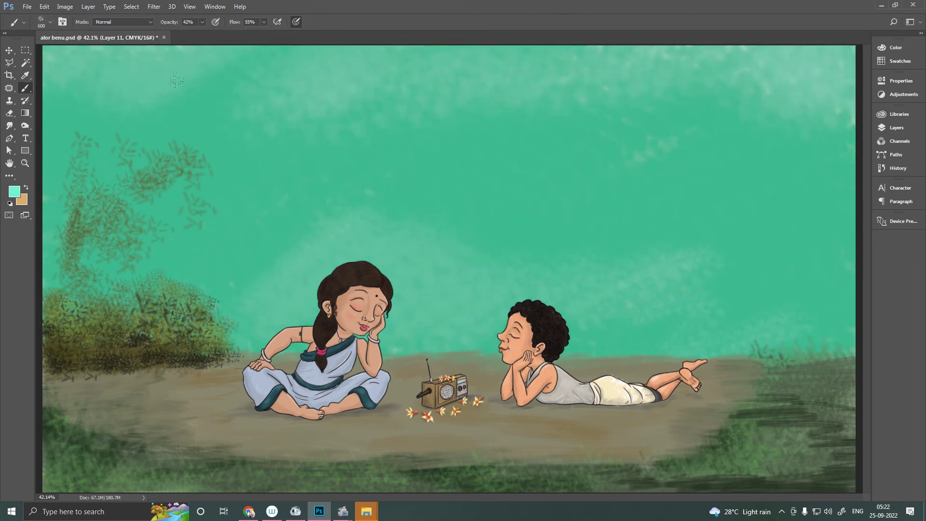
click(14, 191)
click(657, 182)
mouse_move(458, 313)
mouse_down()
mouse_move(655, 253)
mouse_move(575, 227)
mouse_up()
- Paint light cyan cloud strokes across the top of the sky with a smaller brush
ctrl+click(351, 237)
key(b)
click(14, 191)
key(Return)
key(bracketleft)
key(bracketleft)
key(7)
key(4)
mouse_move(555, 92)
mouse_down()
mouse_move(483, 53)
mouse_move(545, 92)
mouse_up()
mouse_move(593, 72)
mouse_down()
mouse_move(465, 59)
mouse_move(627, 90)
mouse_move(545, 102)
mouse_up()
- Build up clouds on both sides and brush a pale low-opacity wash across the sky
mouse_move(290, 68)
mouse_down()
mouse_move(241, 63)
mouse_move(290, 71)
mouse_move(214, 96)
mouse_up()
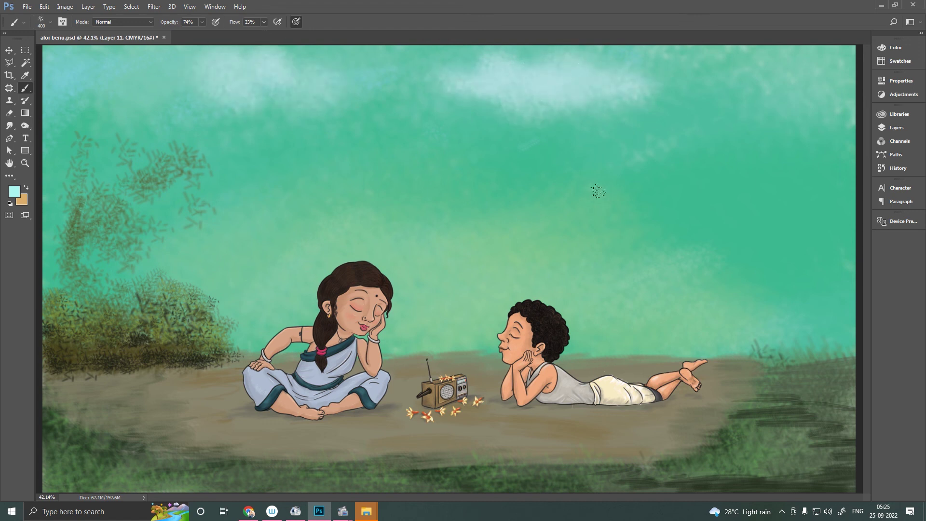
drag(155, 101, 282, 59)
key(2)
key(6)
drag(58, 125, 829, 226)
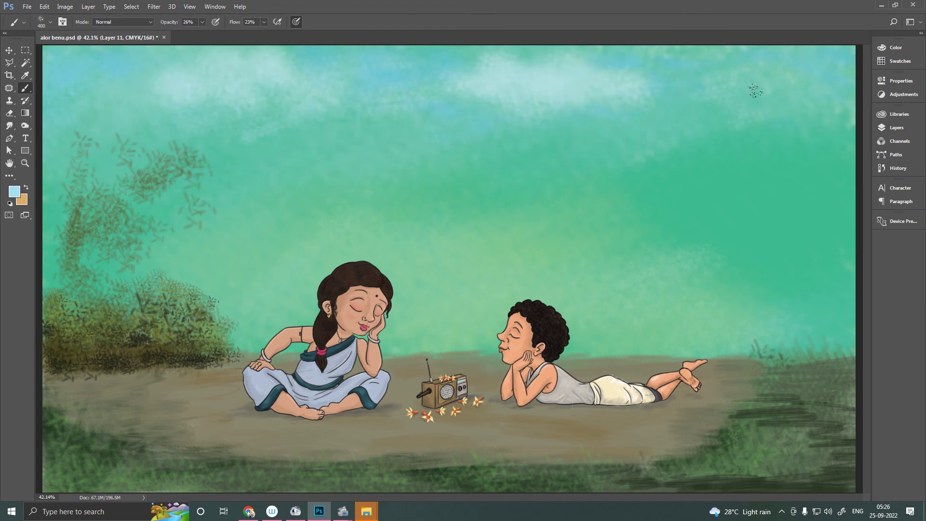
- Add a soft yellow glow, faint orange near the horizon, and a pale grey haze
click(15, 191)
click(657, 180)
drag(627, 314, 434, 250)
click(14, 191)
click(547, 228)
key(Return)
drag(454, 340, 389, 321)
click(15, 192)
click(444, 178)
key(Return)
mouse_move(217, 183)
mouse_down()
mouse_move(483, 174)
mouse_move(675, 145)
mouse_move(674, 162)
mouse_up()
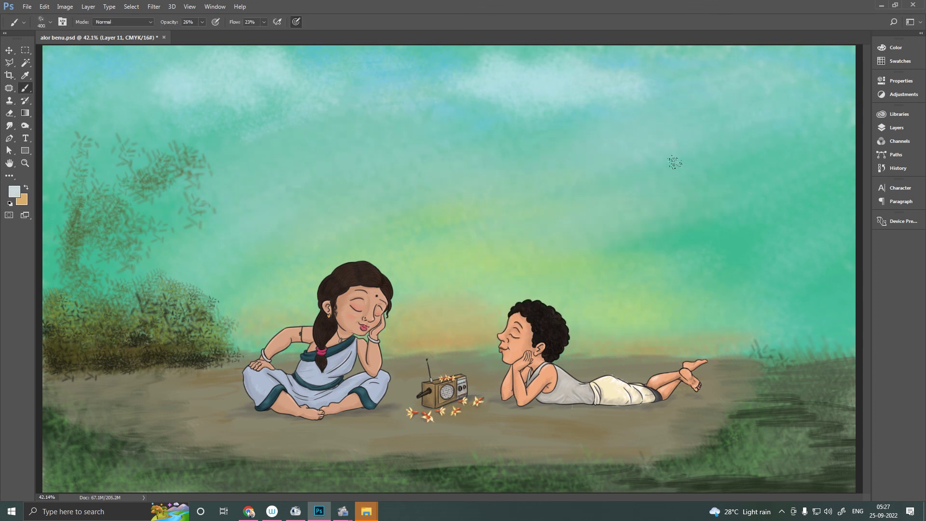
- On Layer 10, brush near-black strokes into the left foliage
click(896, 127)
click(801, 253)
click(15, 191)
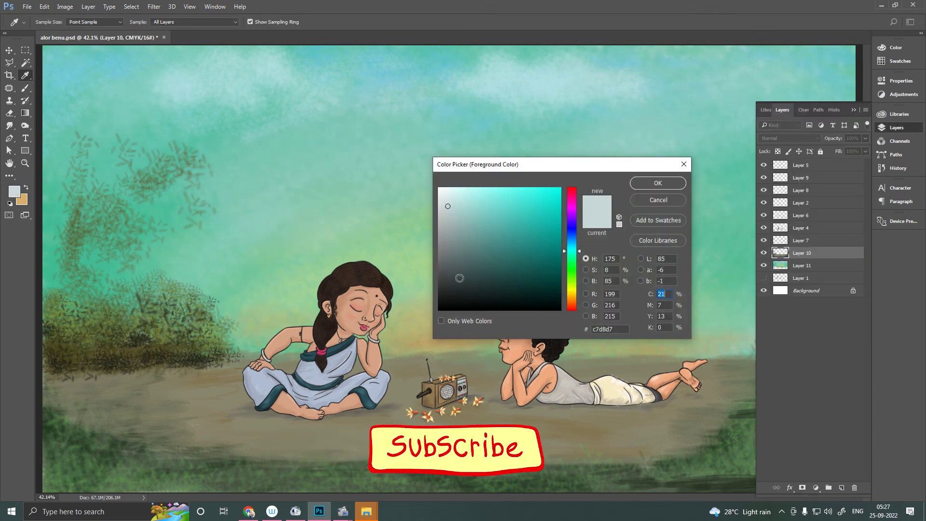
click(460, 278)
key(Return)
mouse_move(232, 367)
mouse_down()
mouse_move(159, 371)
mouse_move(241, 362)
mouse_move(137, 377)
mouse_up()
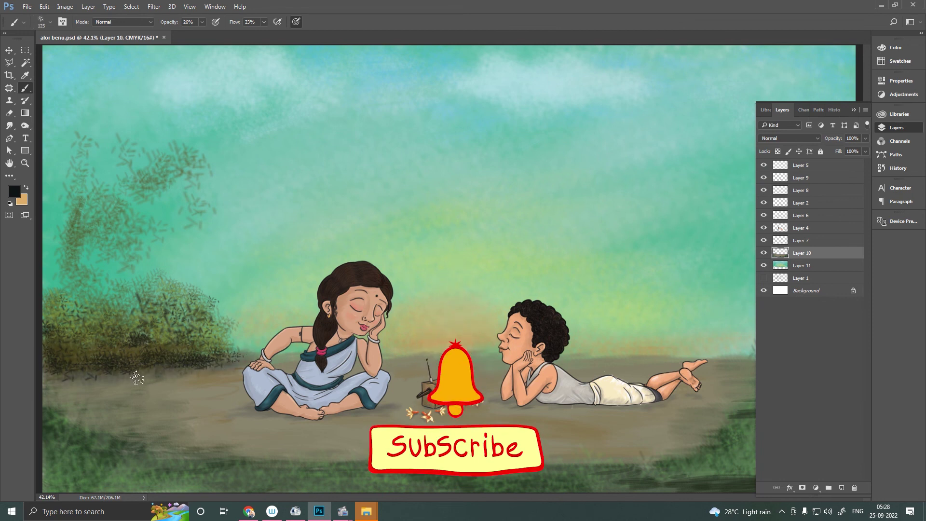
- On a new layer, paint a first pale blue grass wisp at right with 82% flow
key(bracketleft)
key(bracketleft)
key(bracketleft)
key(0)
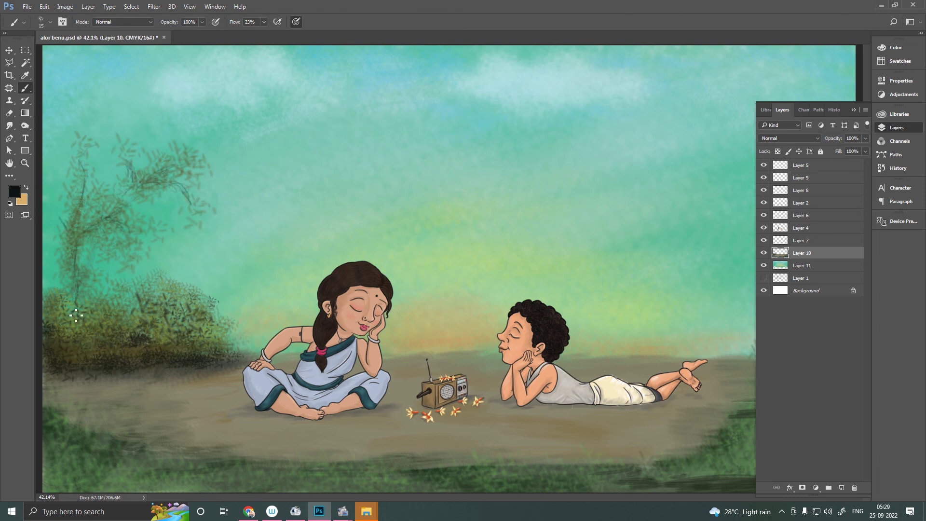
click(842, 487)
click(896, 128)
alt+click(563, 249)
click(264, 22)
drag(271, 34, 292, 33)
mouse_move(722, 219)
mouse_down()
mouse_move(717, 338)
mouse_move(722, 219)
mouse_move(698, 302)
mouse_up()
- Lengthen the pampas grass and add feathery wisps along the clump's left side
mouse_move(696, 198)
mouse_down()
mouse_move(700, 288)
mouse_move(709, 205)
mouse_move(716, 285)
mouse_up()
drag(644, 182, 667, 252)
drag(673, 188, 675, 289)
drag(646, 207, 656, 264)
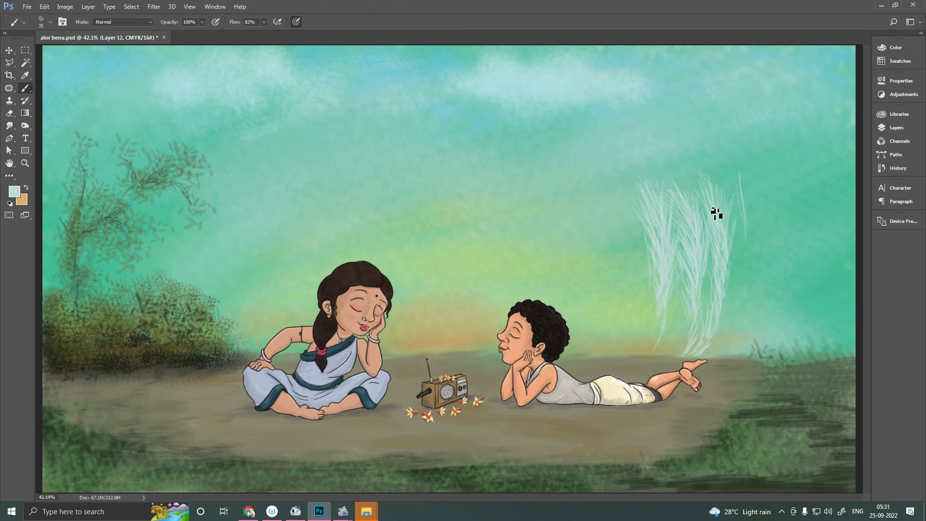
drag(623, 173, 657, 216)
- Thicken the right side of the pampas clump with curving wisps
drag(721, 159, 745, 270)
drag(728, 189, 762, 333)
drag(742, 212, 734, 289)
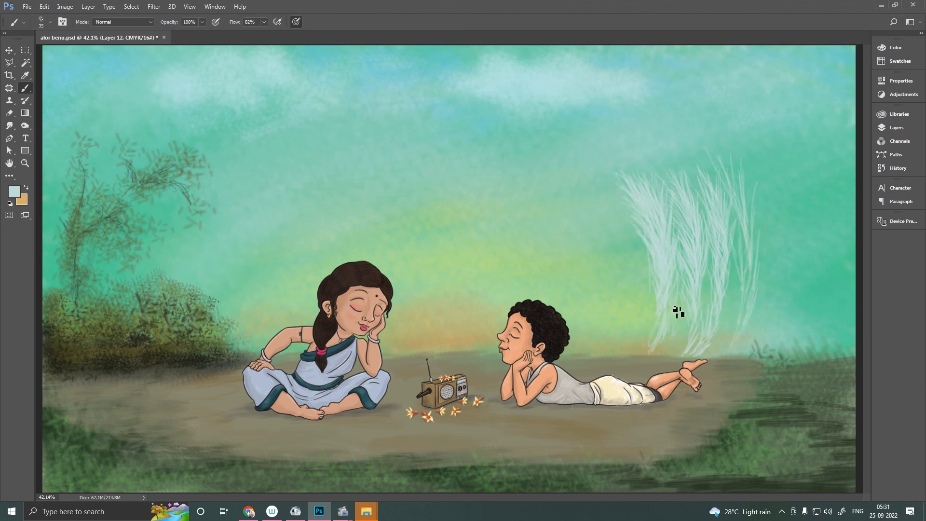
drag(718, 173, 750, 250)
drag(740, 208, 764, 323)
drag(712, 148, 763, 243)
drag(700, 157, 734, 210)
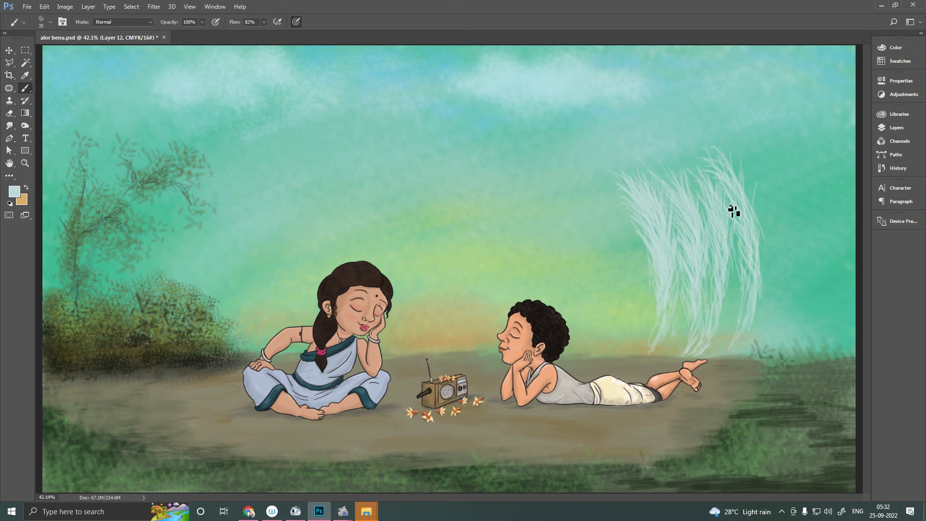
- Move Layer 12 down the layer stack toward Layer 10
click(896, 128)
drag(795, 254, 805, 265)
drag(744, 159, 781, 293)
- Add more wisps along the clump's right edge, top and base
drag(772, 260, 783, 340)
drag(747, 184, 778, 208)
drag(764, 159, 789, 246)
drag(777, 176, 799, 325)
drag(809, 196, 815, 258)
mouse_move(648, 296)
mouse_down()
mouse_move(620, 268)
mouse_move(657, 341)
mouse_up()
drag(598, 303, 644, 351)
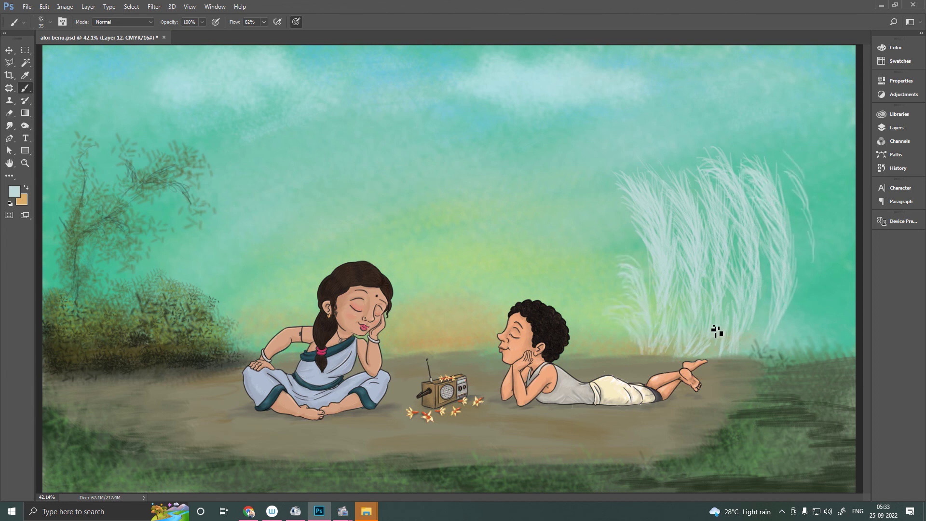
drag(675, 160, 723, 205)
drag(616, 358, 637, 336)
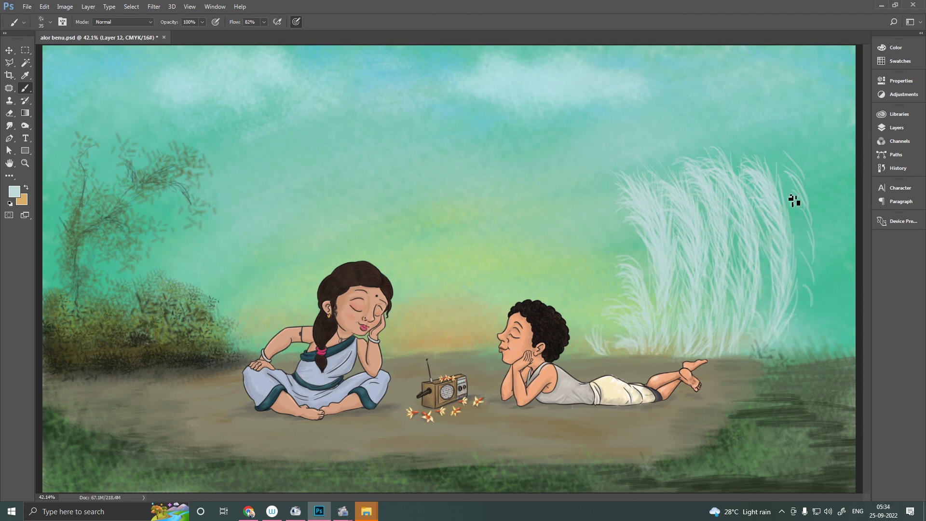
- Extend the curving grass wisps out to the right canvas edge
drag(791, 200, 817, 338)
mouse_move(762, 153)
mouse_down()
mouse_move(812, 291)
mouse_move(821, 245)
mouse_move(841, 246)
mouse_move(854, 338)
mouse_up()
drag(849, 285, 839, 342)
mouse_move(851, 217)
mouse_down()
mouse_move(833, 347)
mouse_move(815, 244)
mouse_move(831, 345)
mouse_up()
mouse_move(829, 193)
mouse_down()
mouse_move(842, 277)
mouse_move(835, 346)
mouse_up()
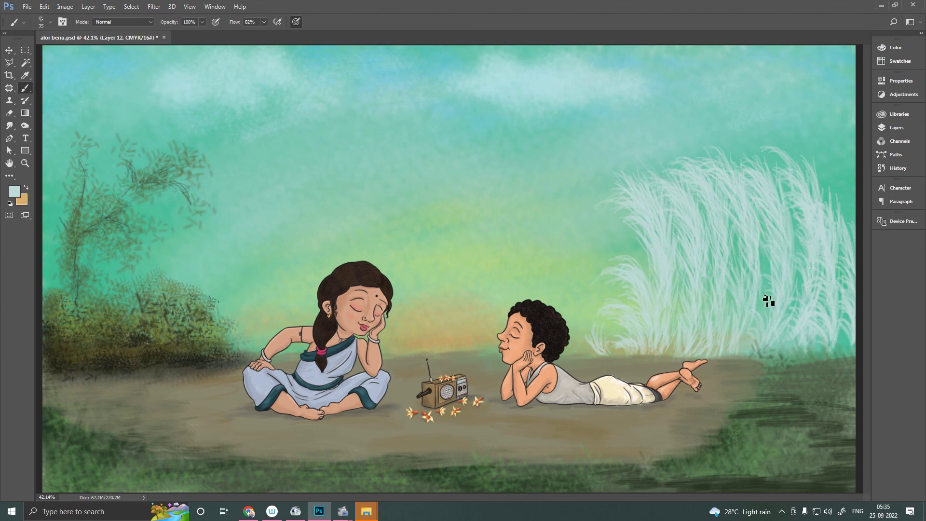
- Pick a dark green-grey colour and set brush opacity to 35%
click(536, 264)
key(Return)
key(6)
key(shift+6)
key(shift+3)
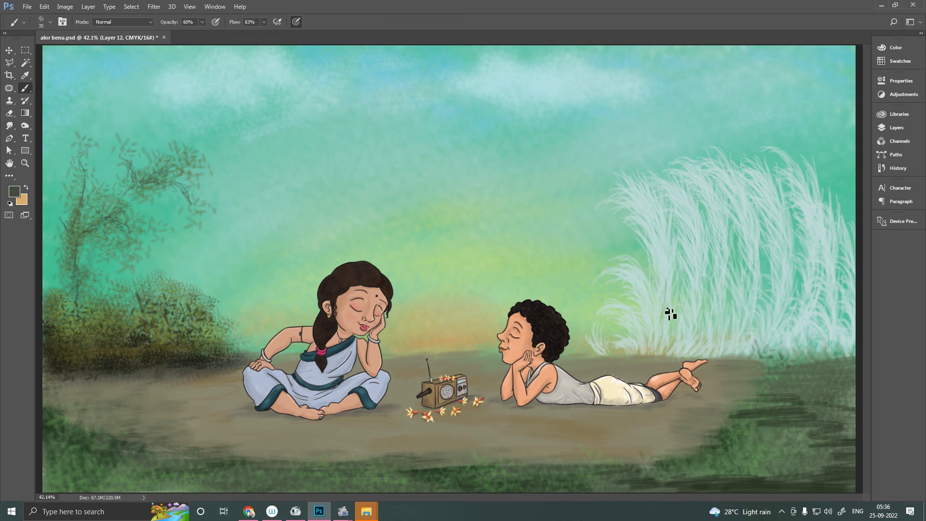
key(3)
key(5)
- Choose a size-10 brush preset and set flow to 24%
click(50, 22)
double_click(60, 54)
key(shift+2)
key(shift+4)
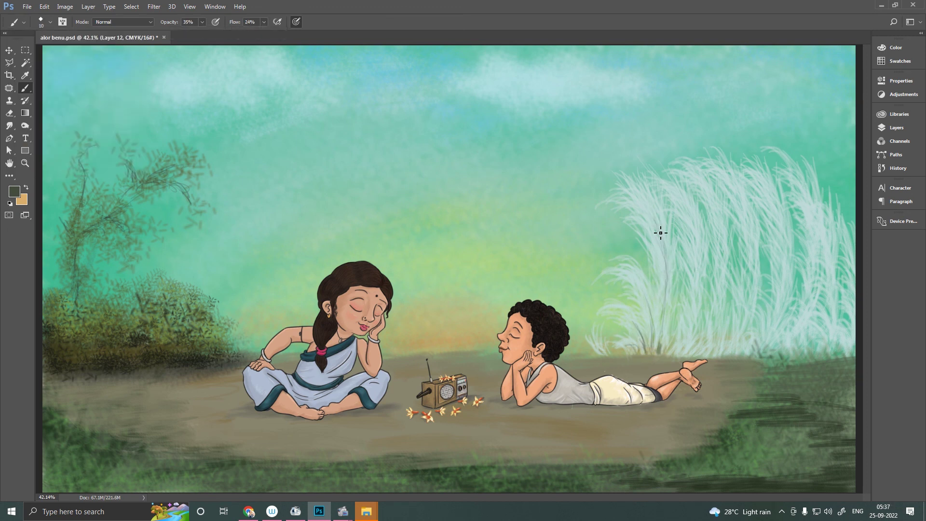